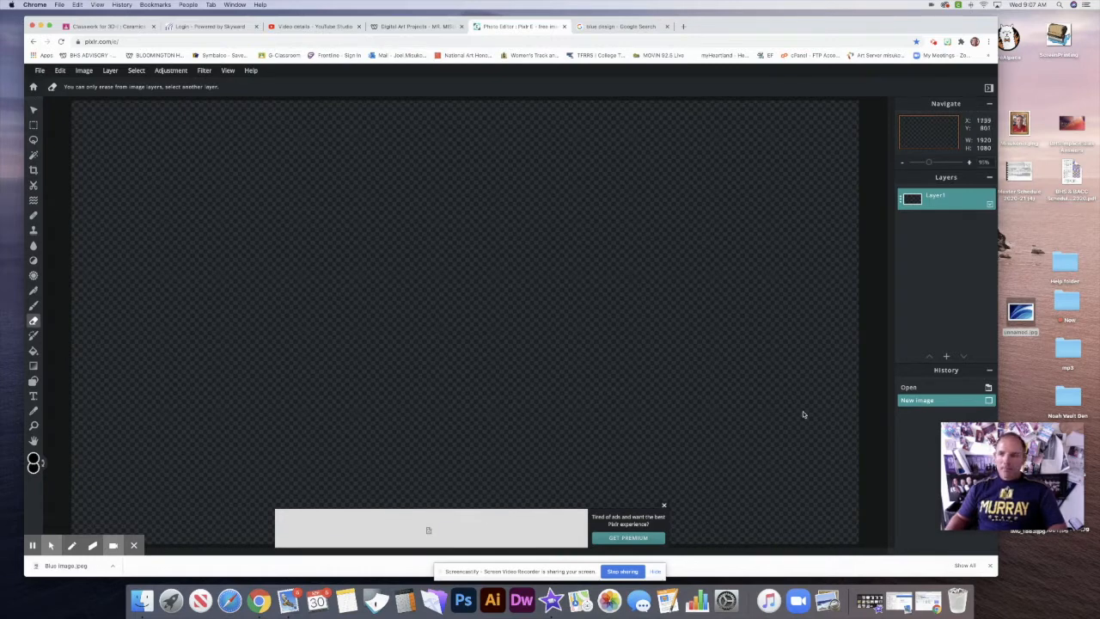
Set the foreground colour to white and fill the empty background layer with it
left_click(34, 461)
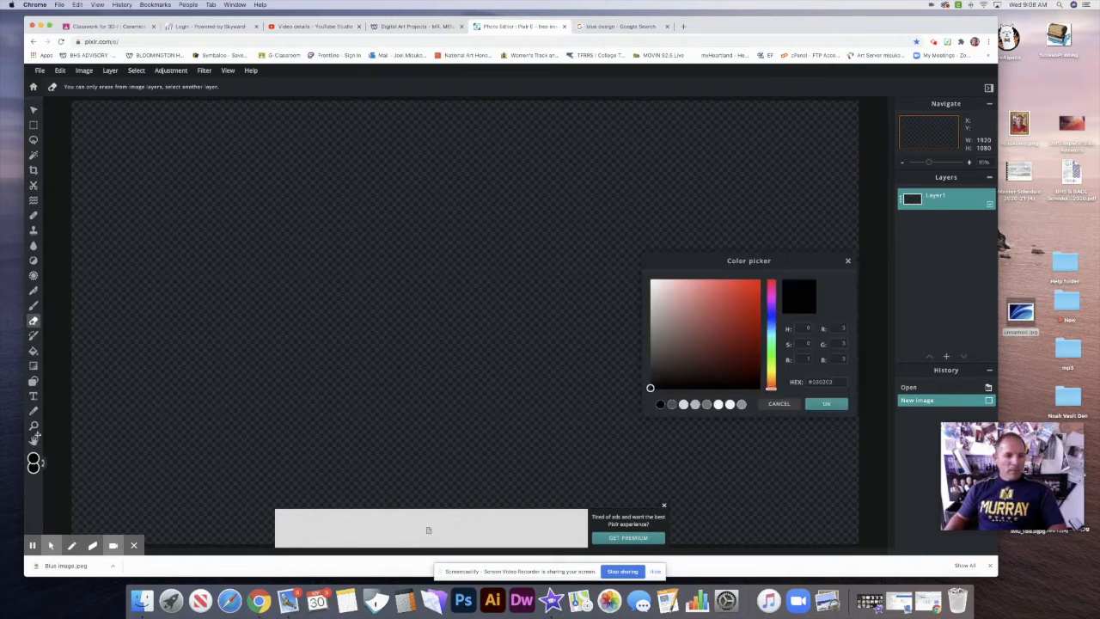
left_click(651, 282)
left_click(825, 403)
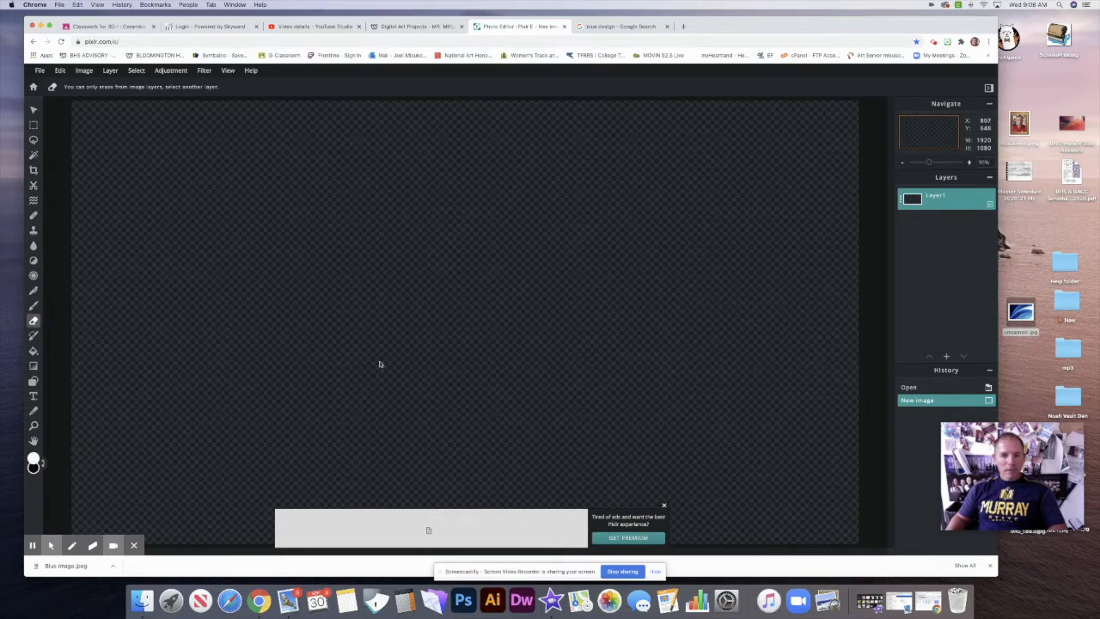
left_click(34, 350)
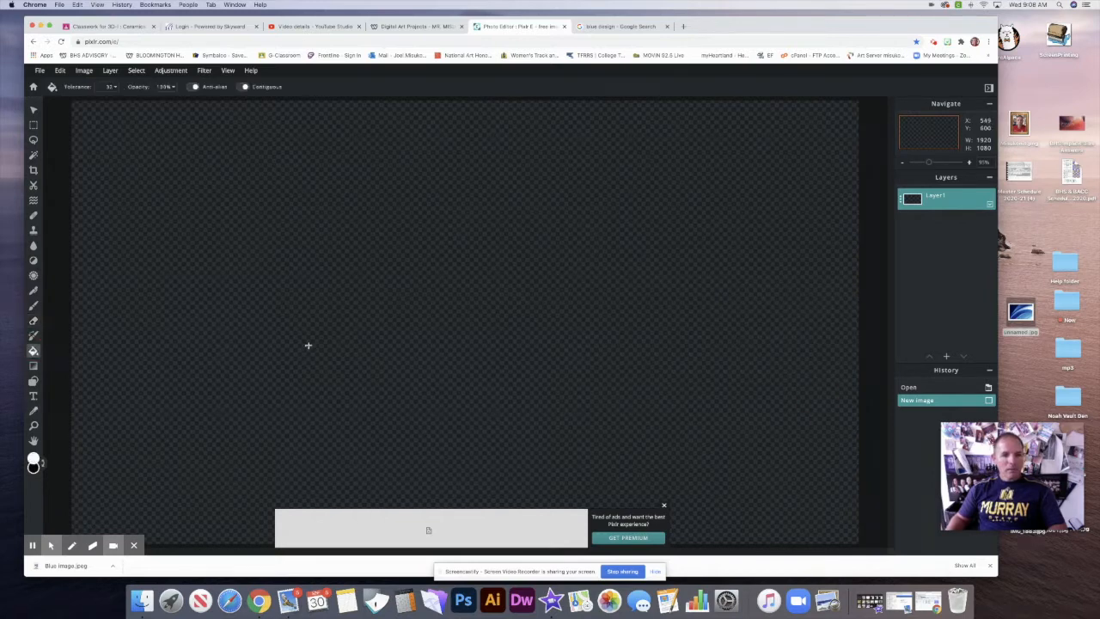
left_click(315, 344)
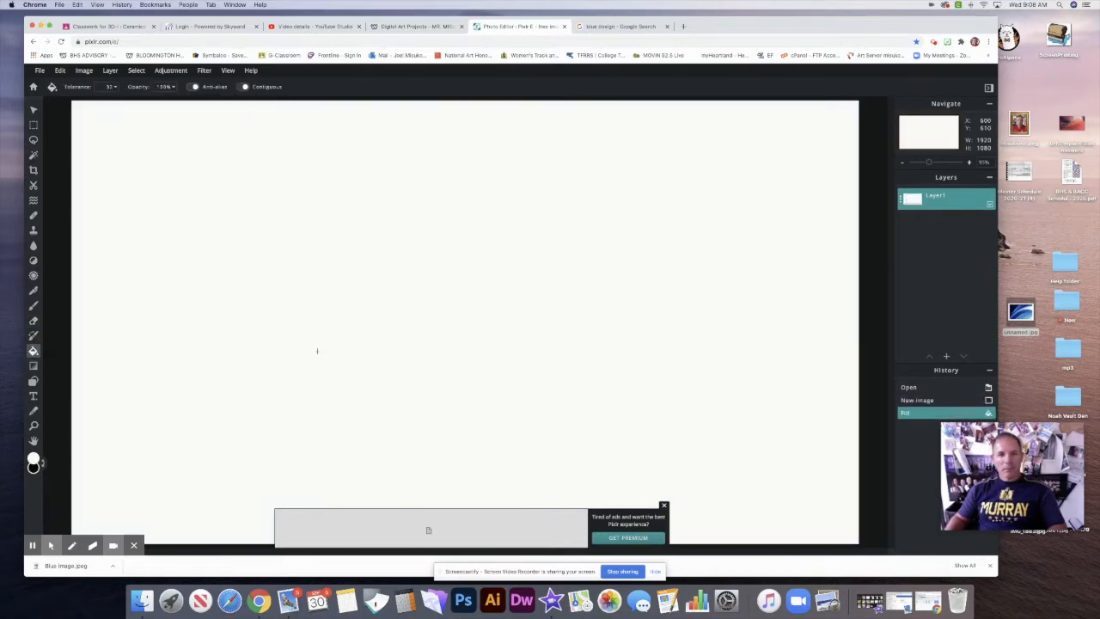
Add a text layer and replace its placeholder text with "JM"
left_click(945, 357)
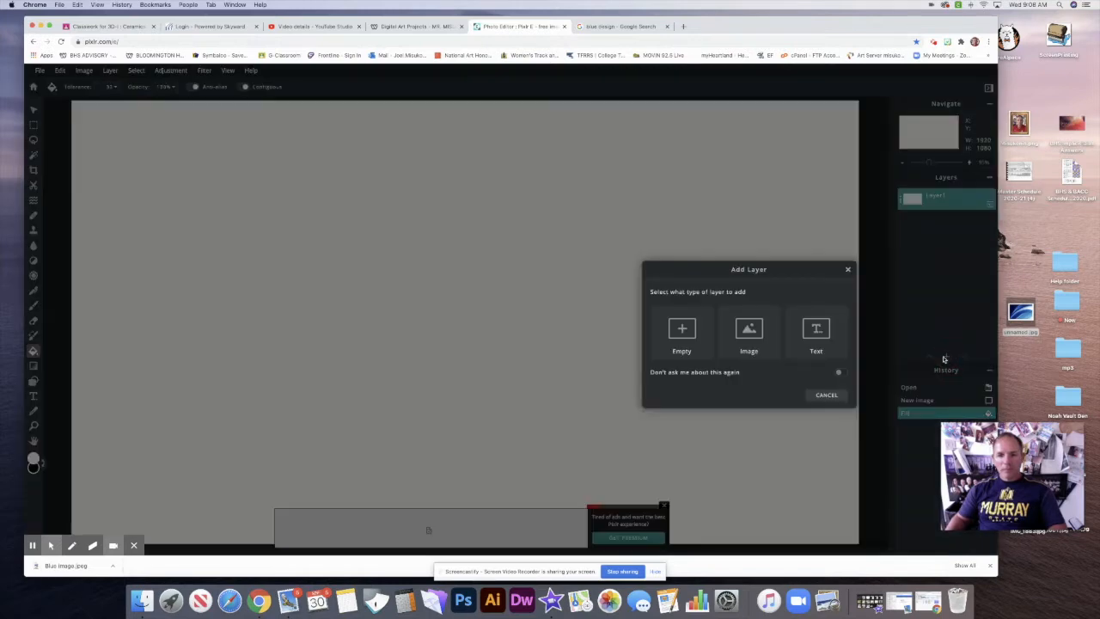
left_click(815, 339)
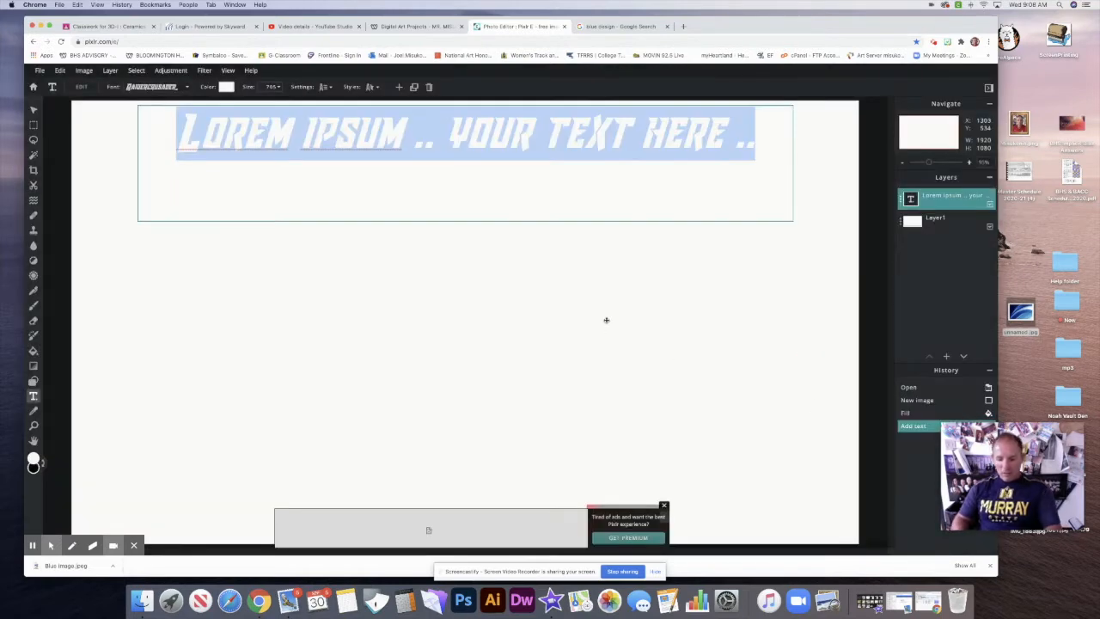
key("BackSpace")
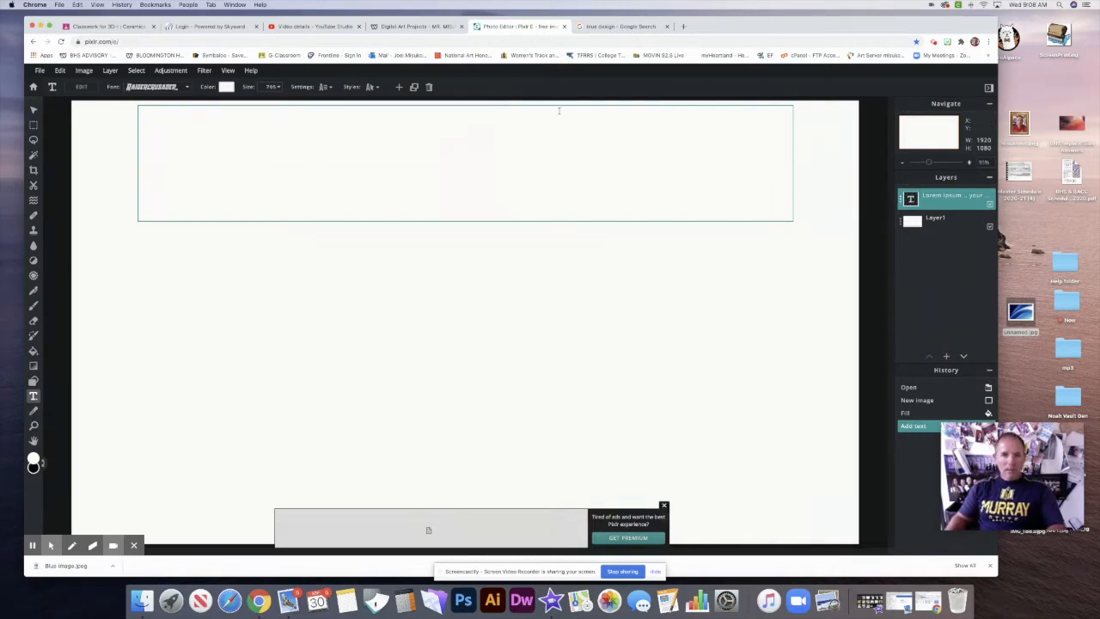
Colour the JM text black and move it up to the middle of the canvas
left_click(226, 88)
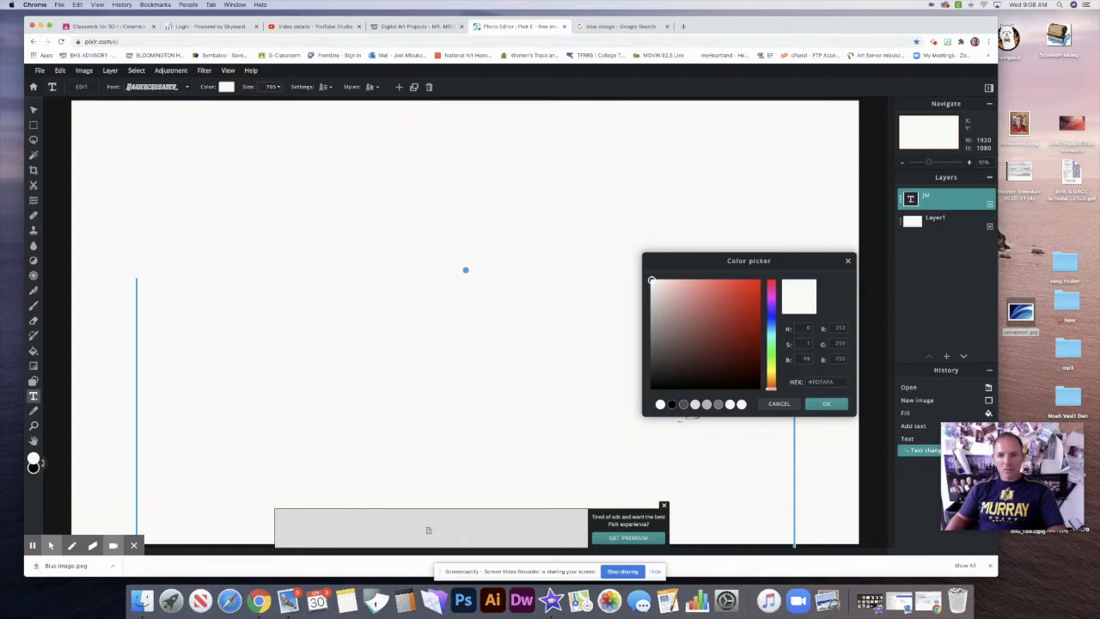
left_click(672, 405)
left_click(812, 406)
left_click_drag(598, 405, 569, 255)
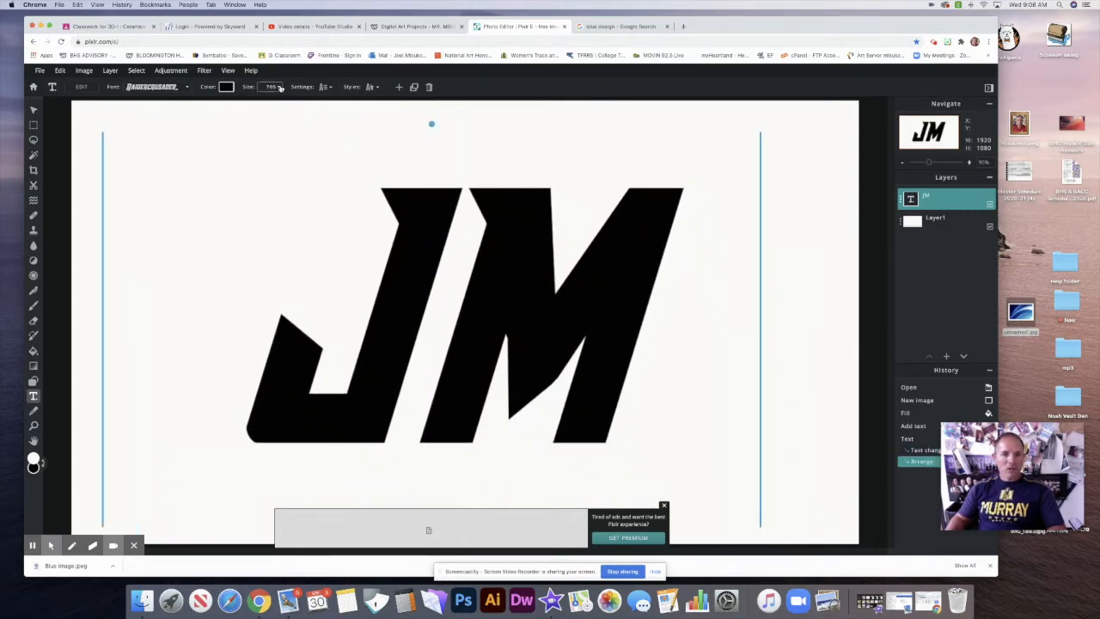
Review the Raidercrusader entry among the available fonts and its download link on the Digital Art Projects assignment page
left_click(188, 89)
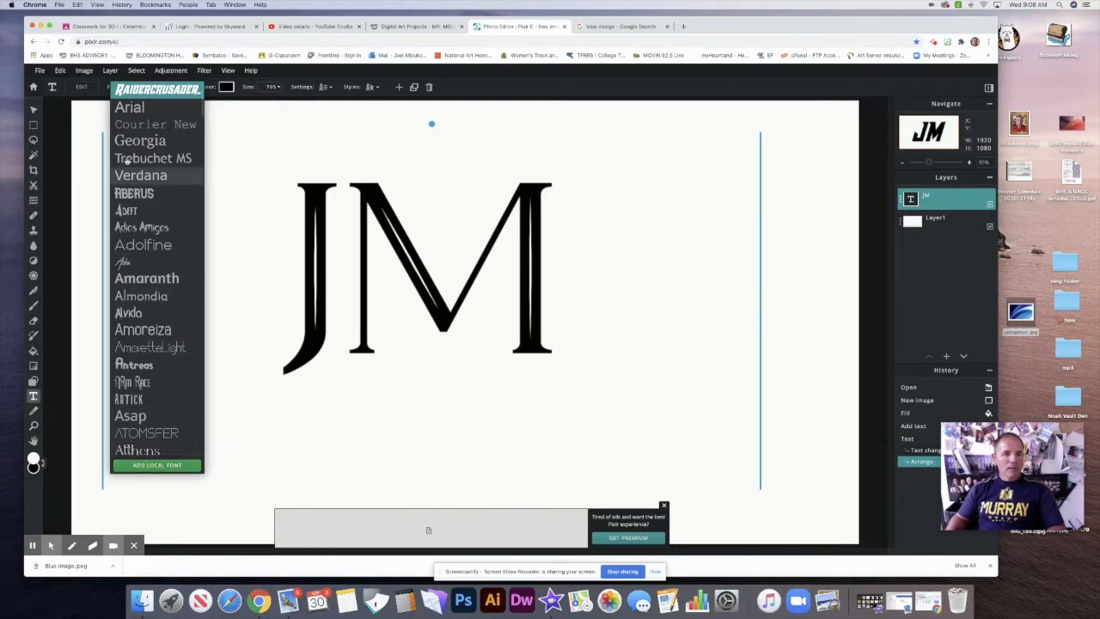
left_click(153, 90)
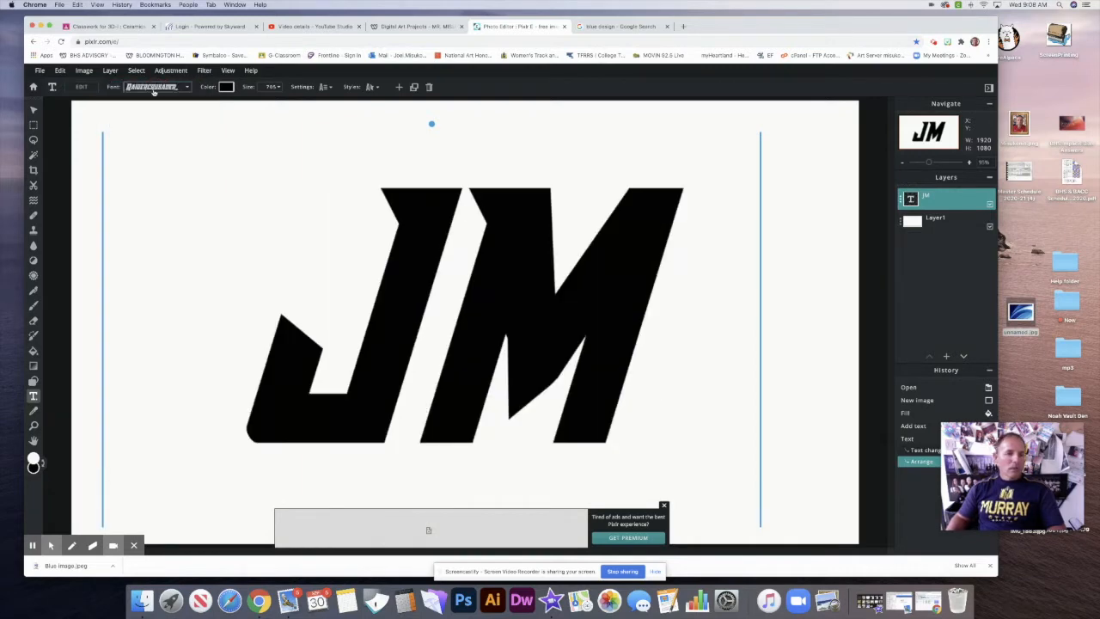
left_click(404, 25)
scroll(394, 155, "up", 3)
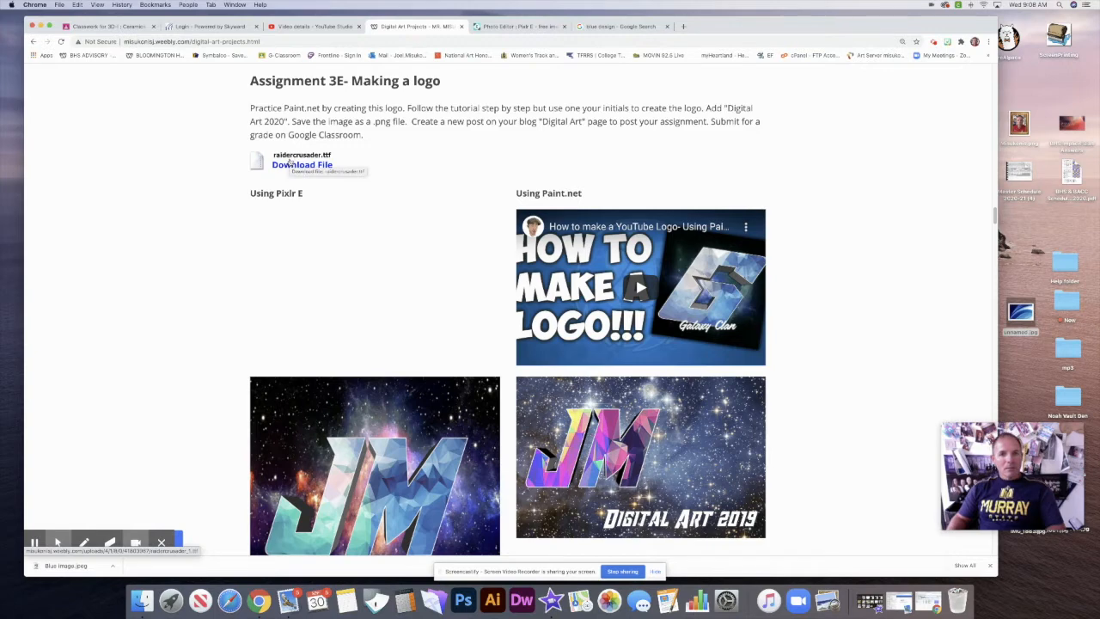
left_click(526, 27)
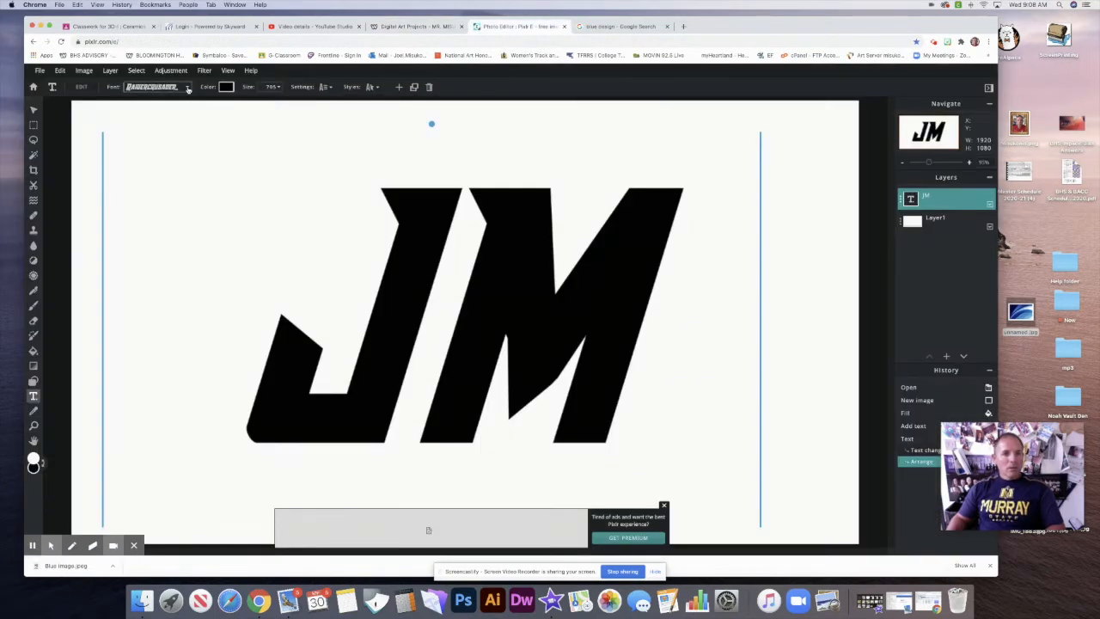
left_click(187, 89)
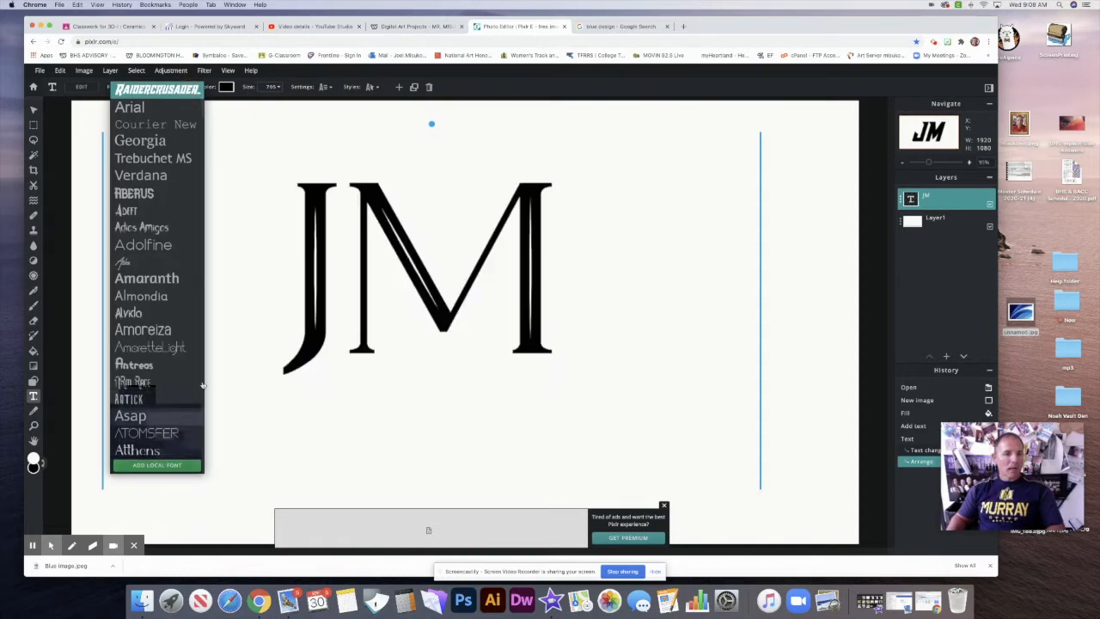
left_click(172, 89)
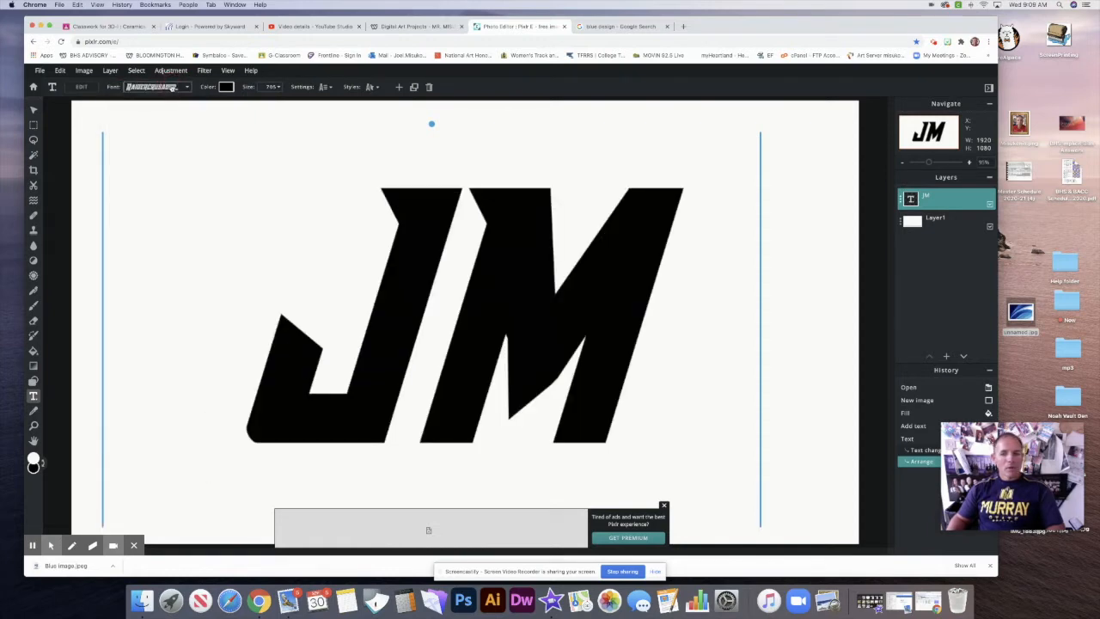
left_click(799, 266)
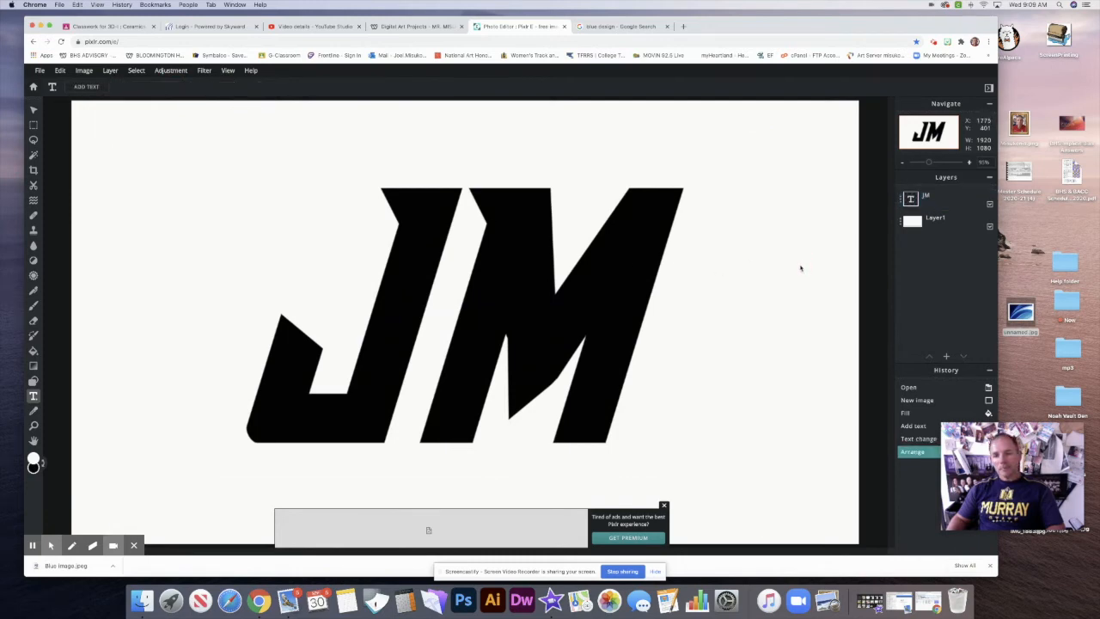
Duplicate the JM text layer
left_click(945, 200)
left_click(903, 199)
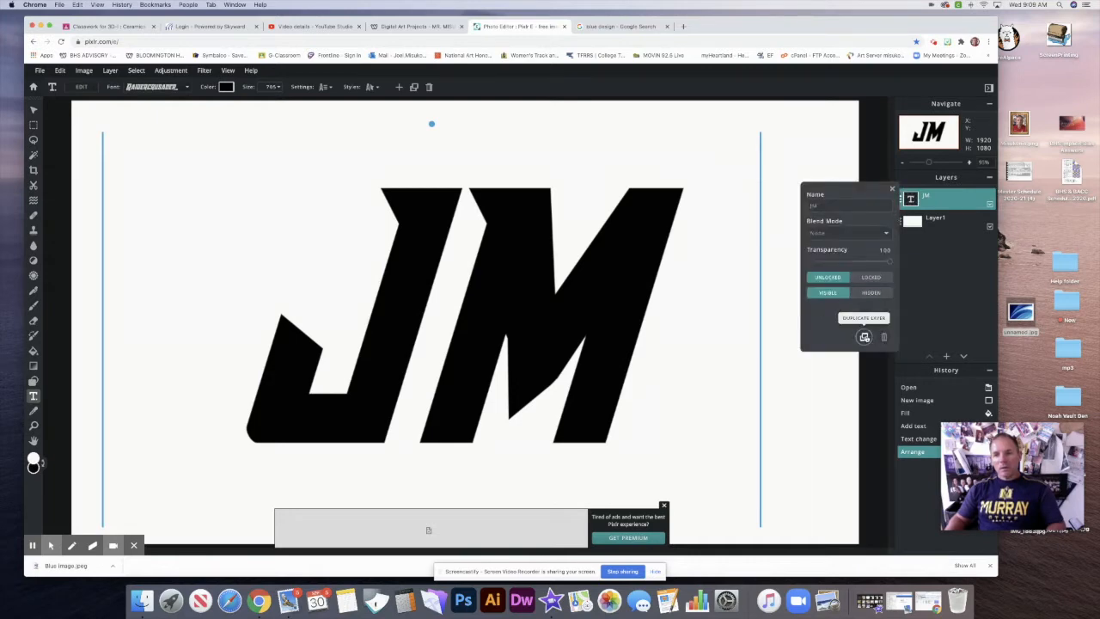
left_click(864, 337)
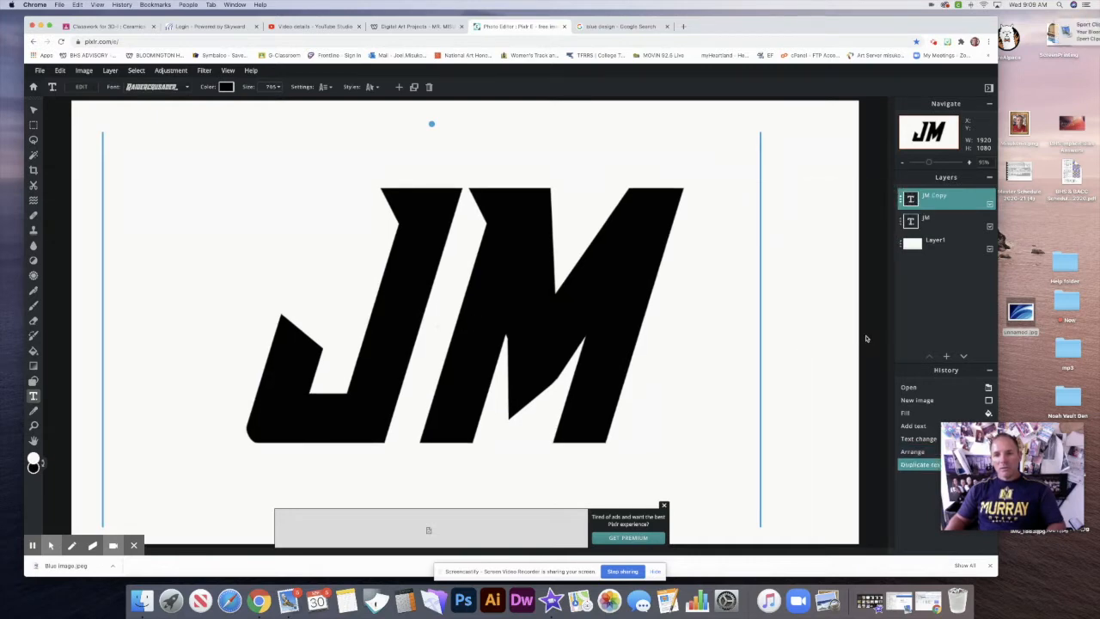
Reduce the duplicated JM text to size 512 and move it down over the middle of the original letters
left_click(936, 219)
left_click(942, 203)
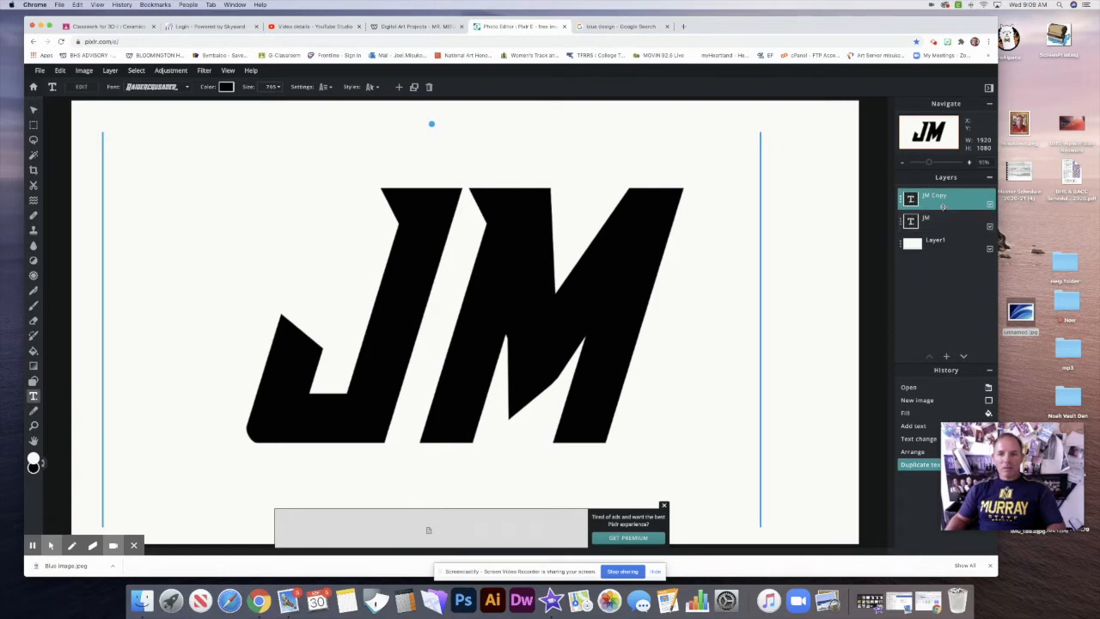
left_click(274, 89)
left_click_drag(249, 101, 243, 103)
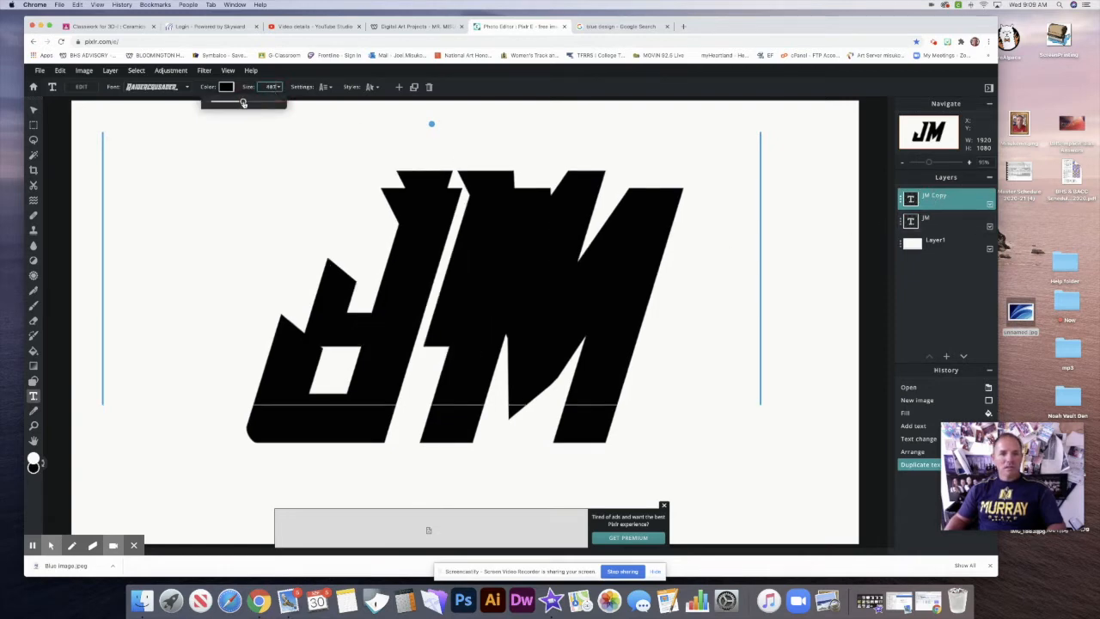
left_click_drag(243, 103, 245, 101)
left_click_drag(470, 182, 472, 231)
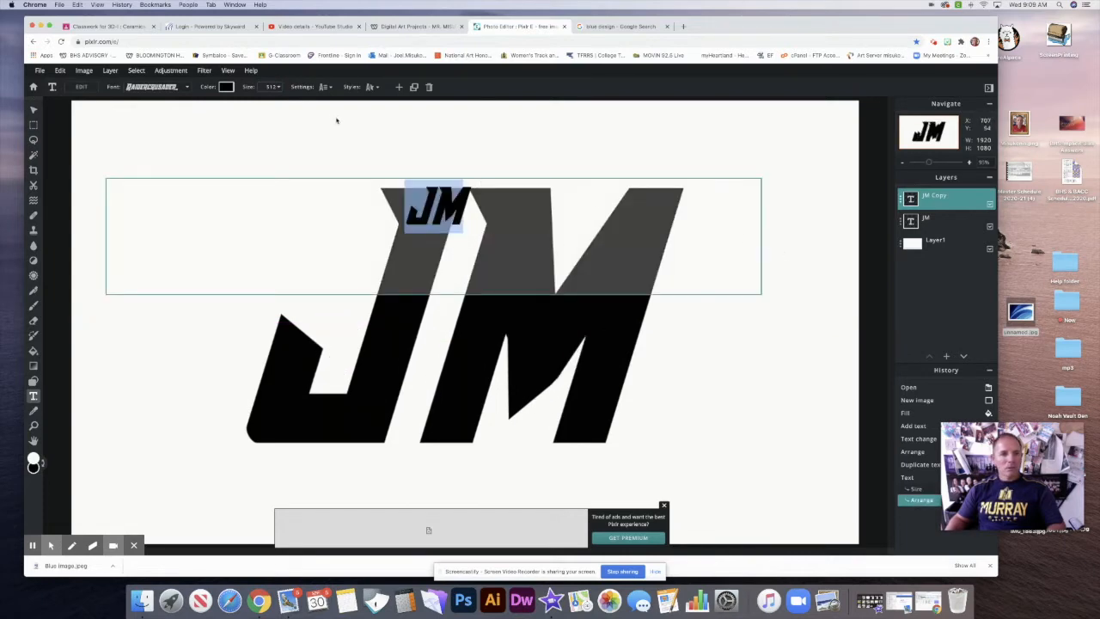
left_click(805, 290)
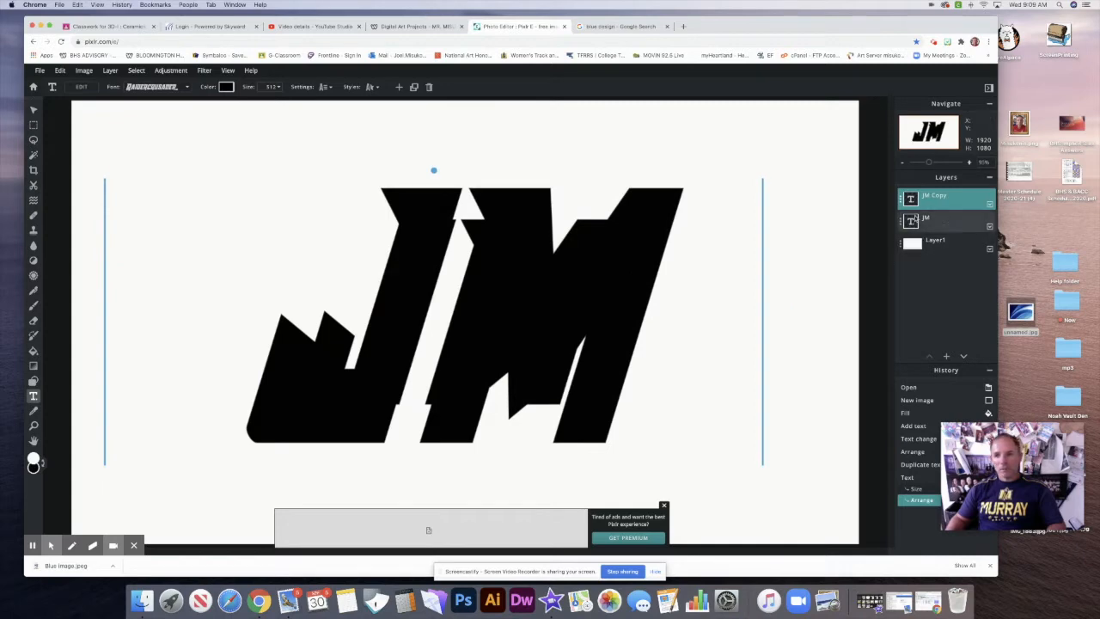
left_click(900, 222)
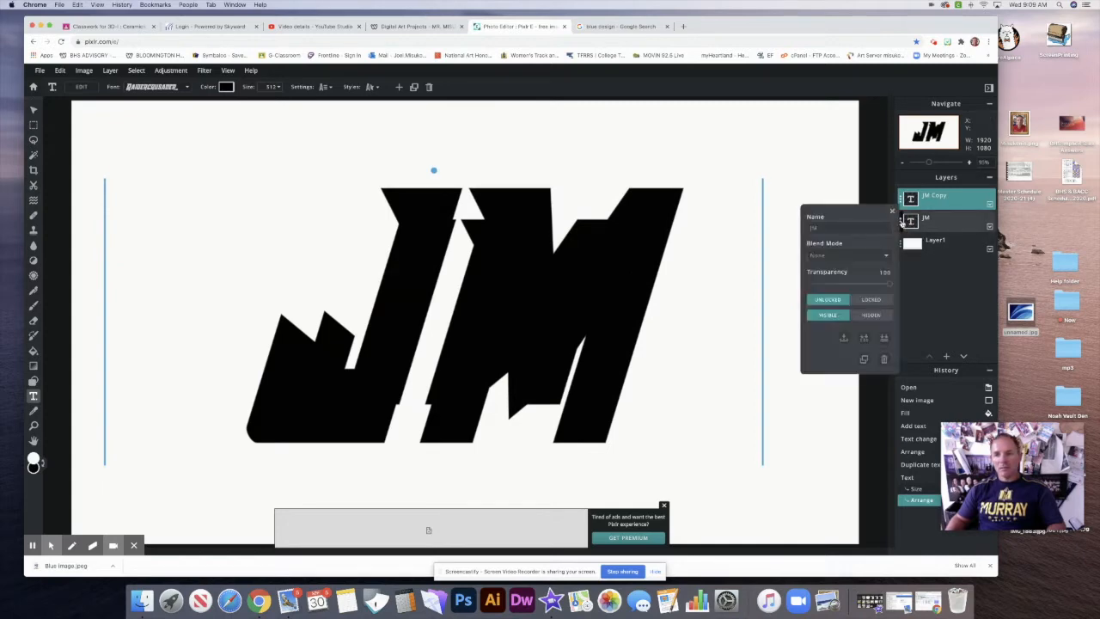
left_click(902, 221)
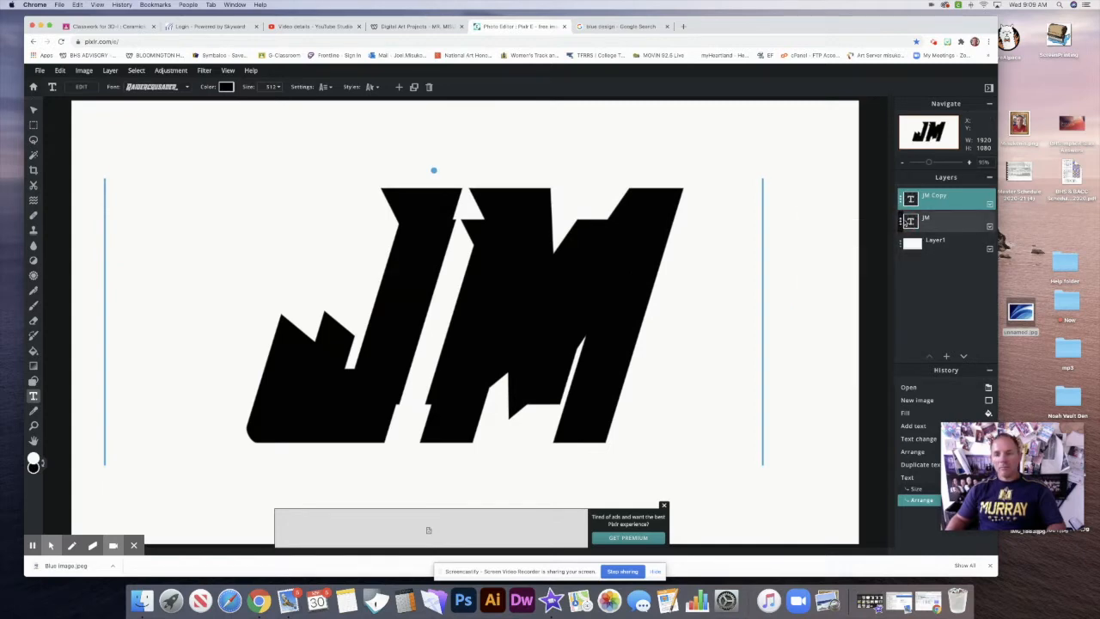
left_click_drag(949, 229, 950, 203)
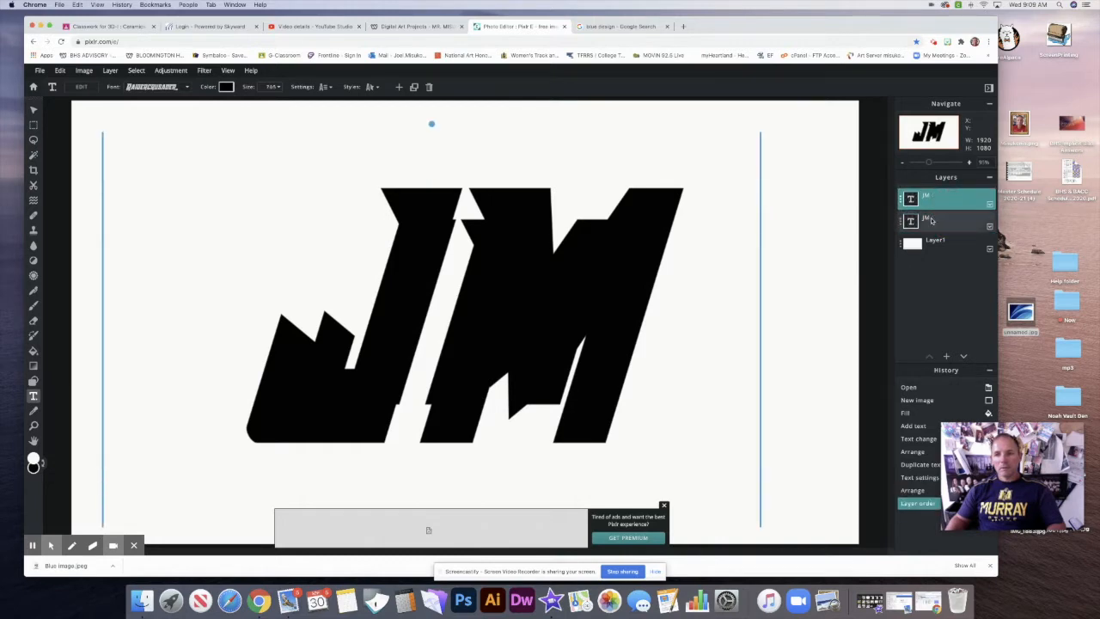
left_click(932, 221)
left_click(932, 206)
mouse_move(928, 218)
left_mouse_down()
mouse_move(930, 203)
mouse_move(932, 215)
left_mouse_up()
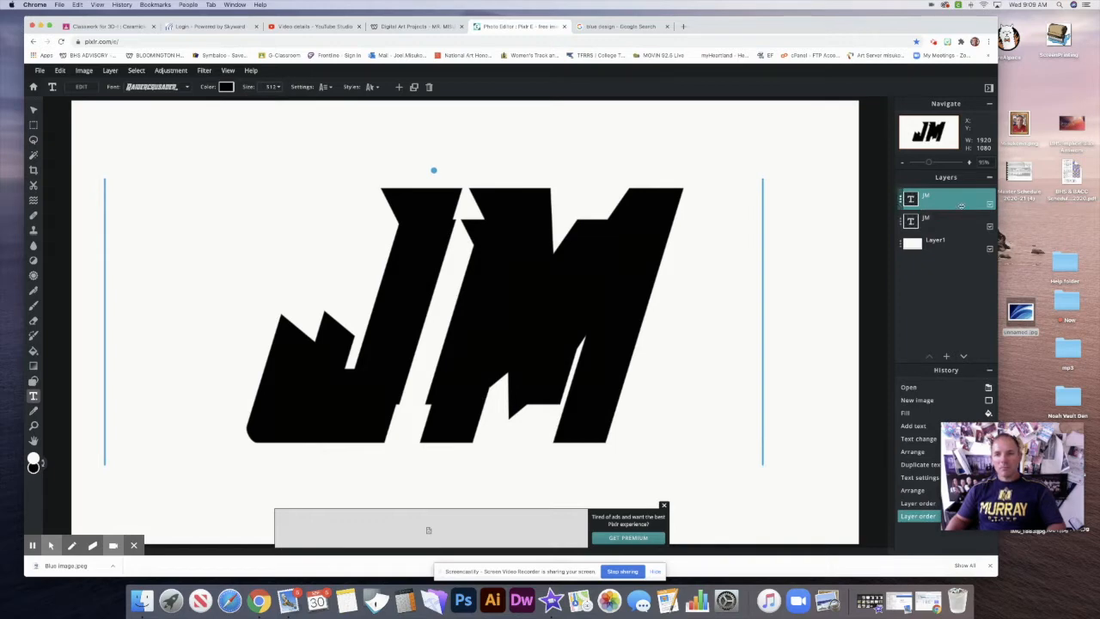
Toggle the top text layer's visibility to identify the smaller lettering, and rename that layer "JM copy"
left_click(989, 205)
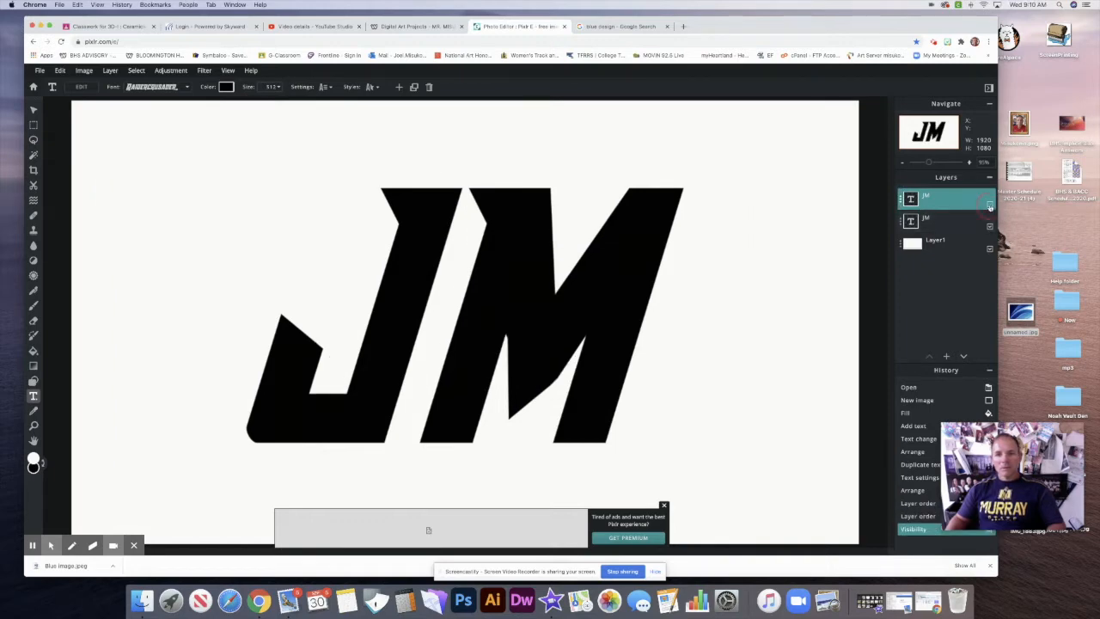
left_click(989, 205)
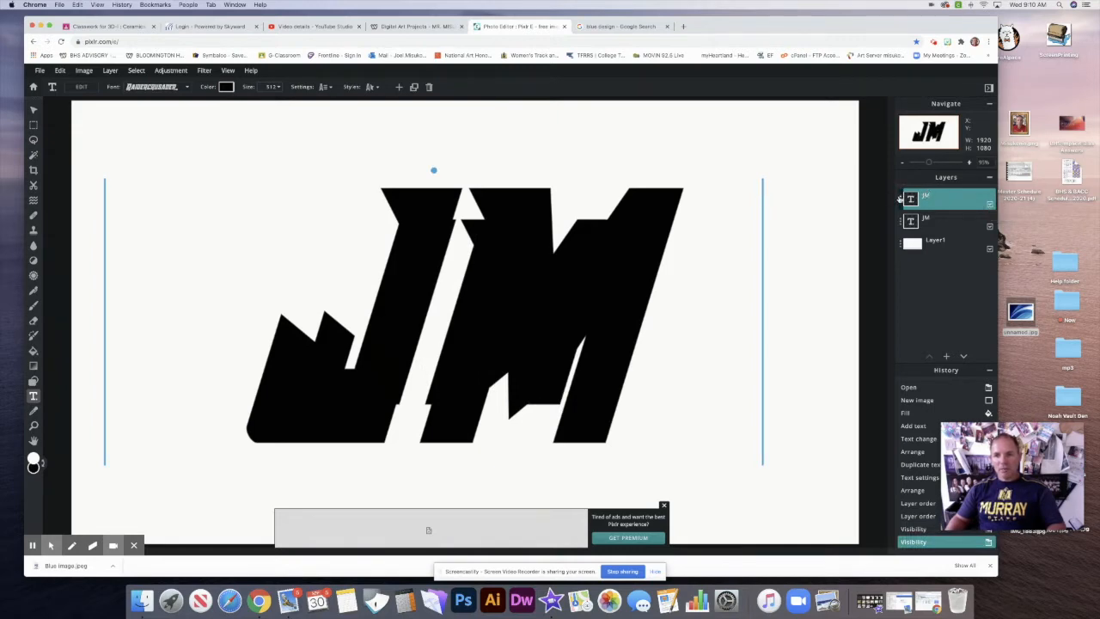
left_click(900, 200)
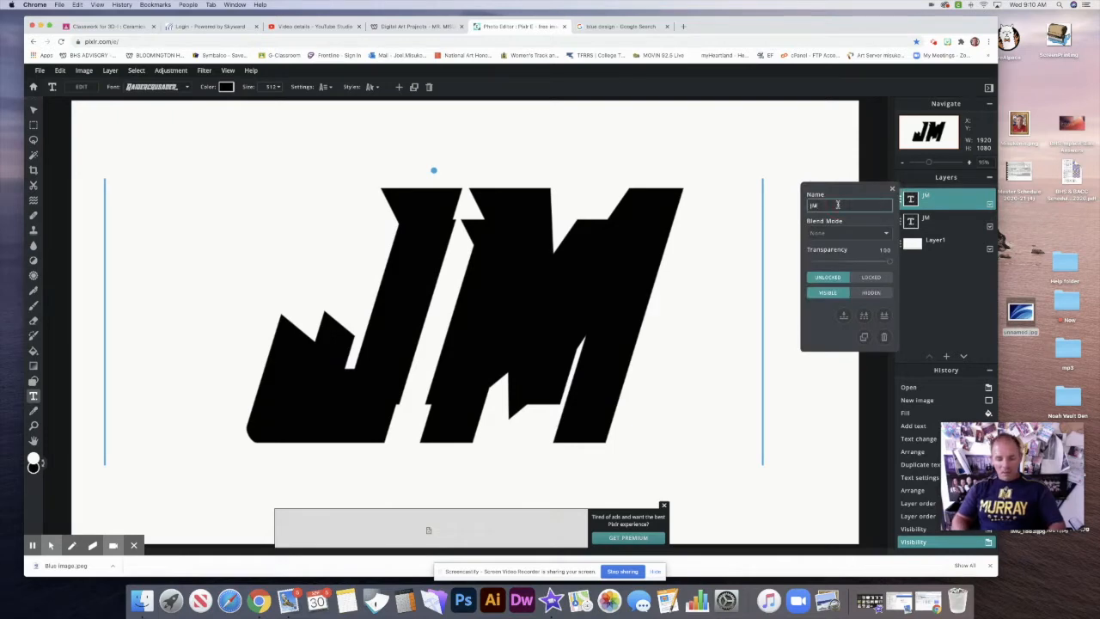
type("copy")
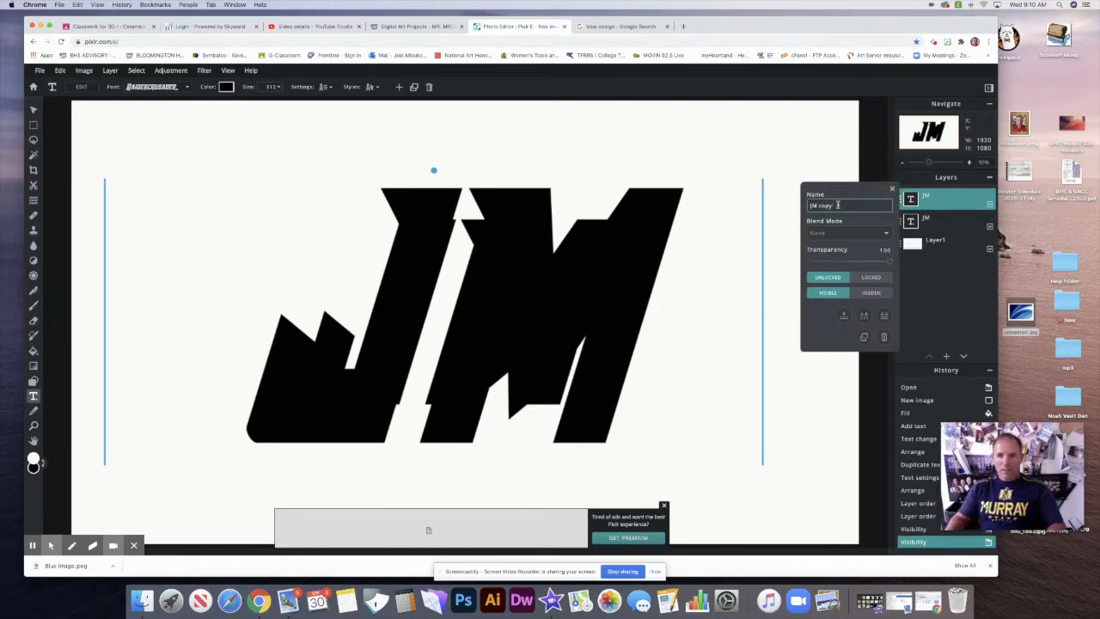
left_click(892, 189)
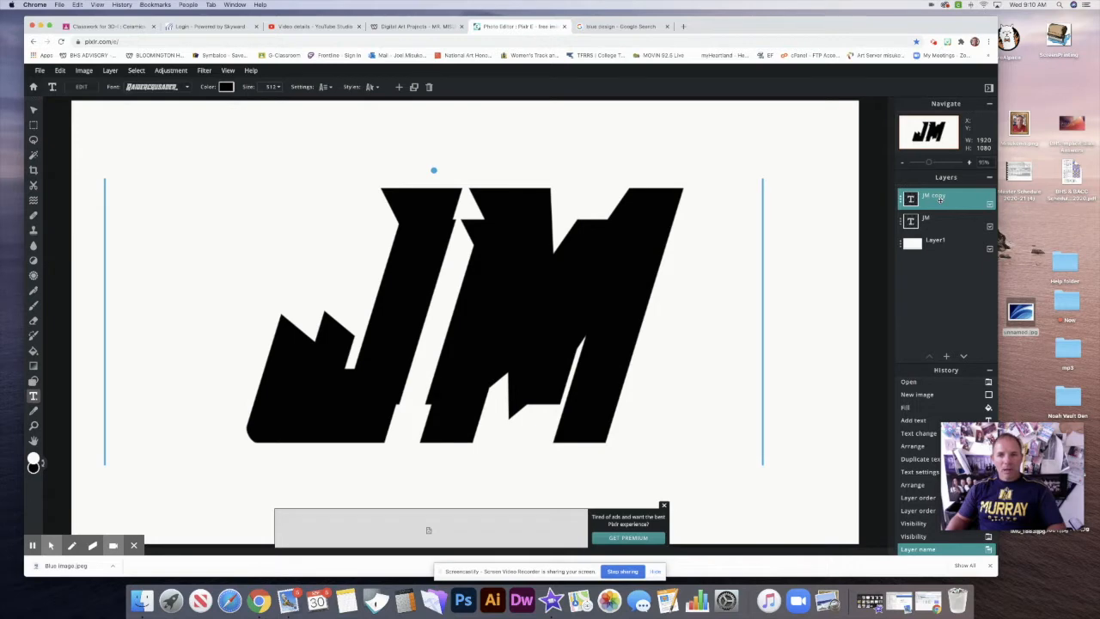
Colour the smaller JM copy text dark grey and move the large black JM layer above it
left_click(226, 87)
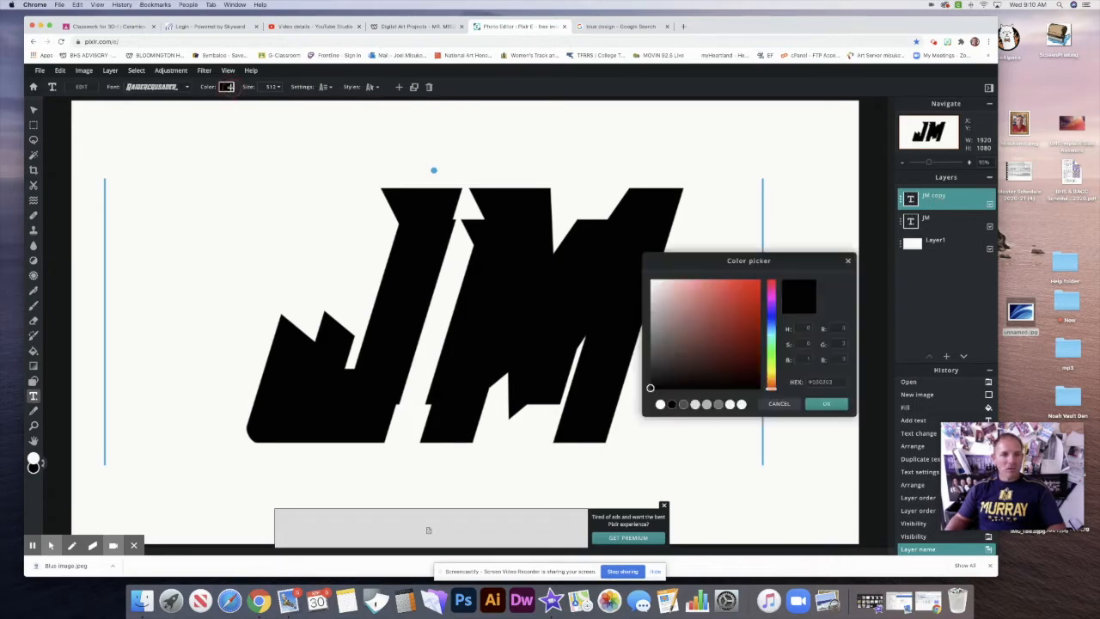
left_click(706, 404)
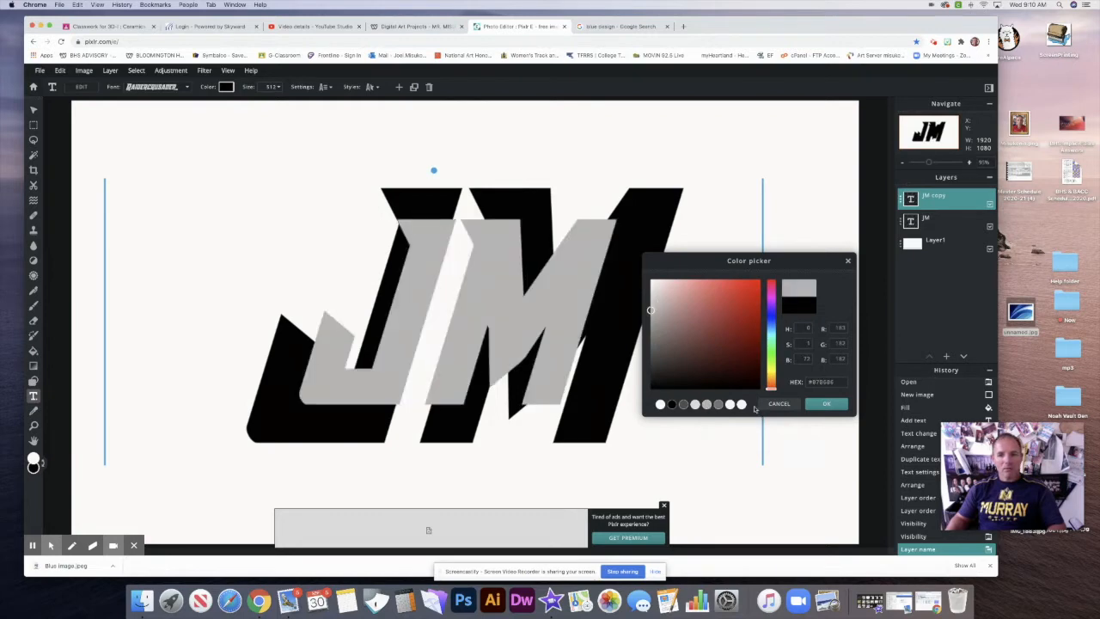
left_click(720, 405)
left_click(822, 405)
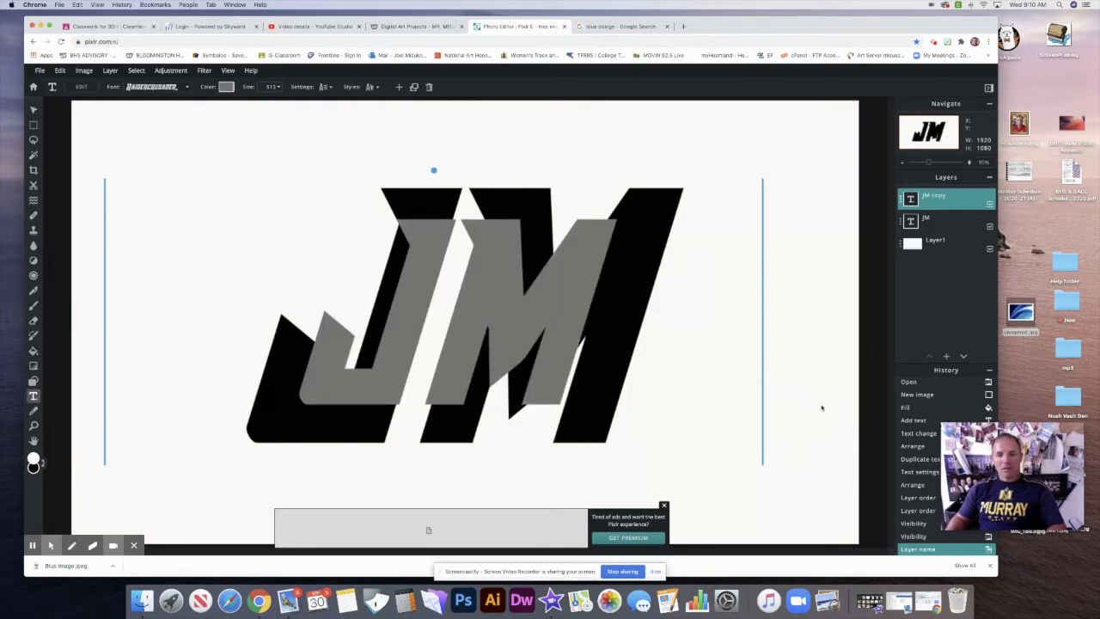
left_click(944, 220)
left_click_drag(944, 220, 945, 200)
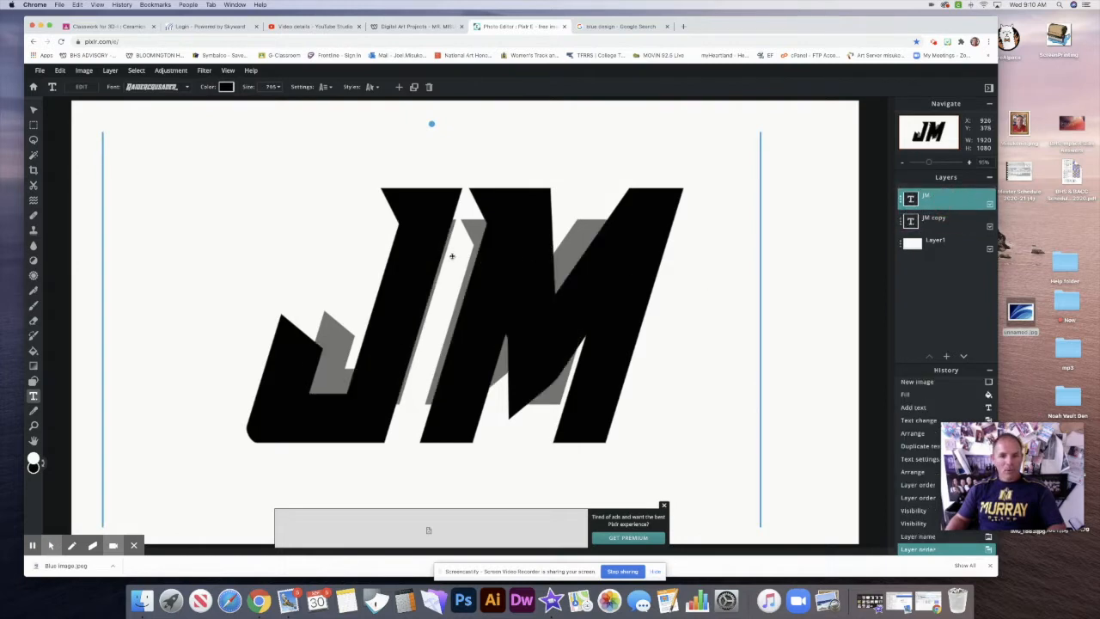
Move the large black JM text slightly upward over the grey copy
mouse_move(463, 256)
left_mouse_down()
mouse_move(478, 250)
mouse_move(469, 249)
left_mouse_up()
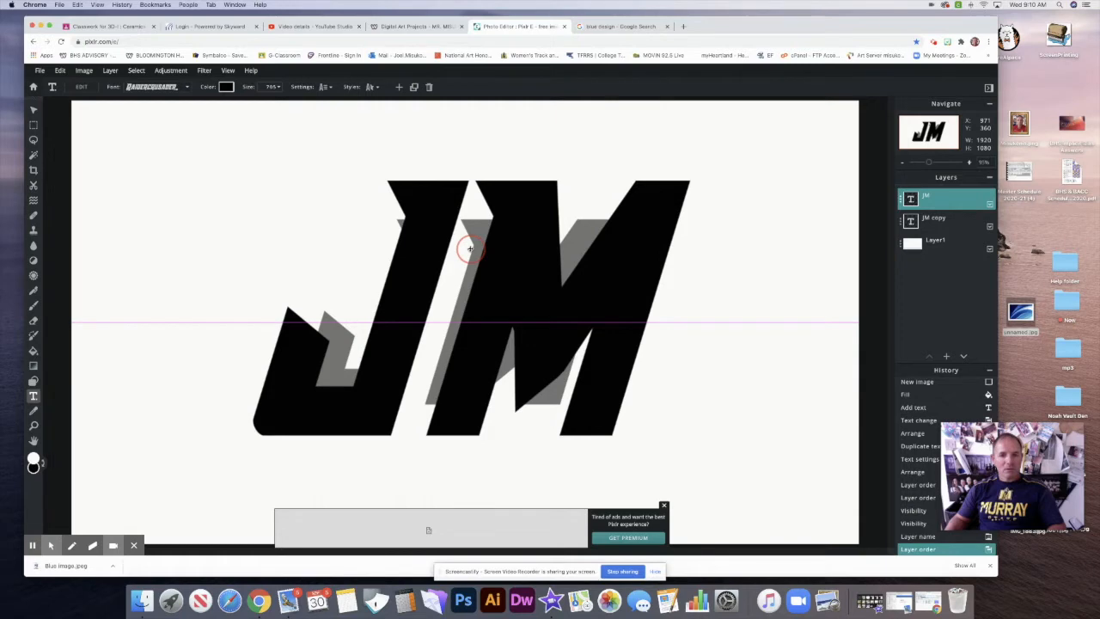
left_click_drag(469, 249, 457, 246)
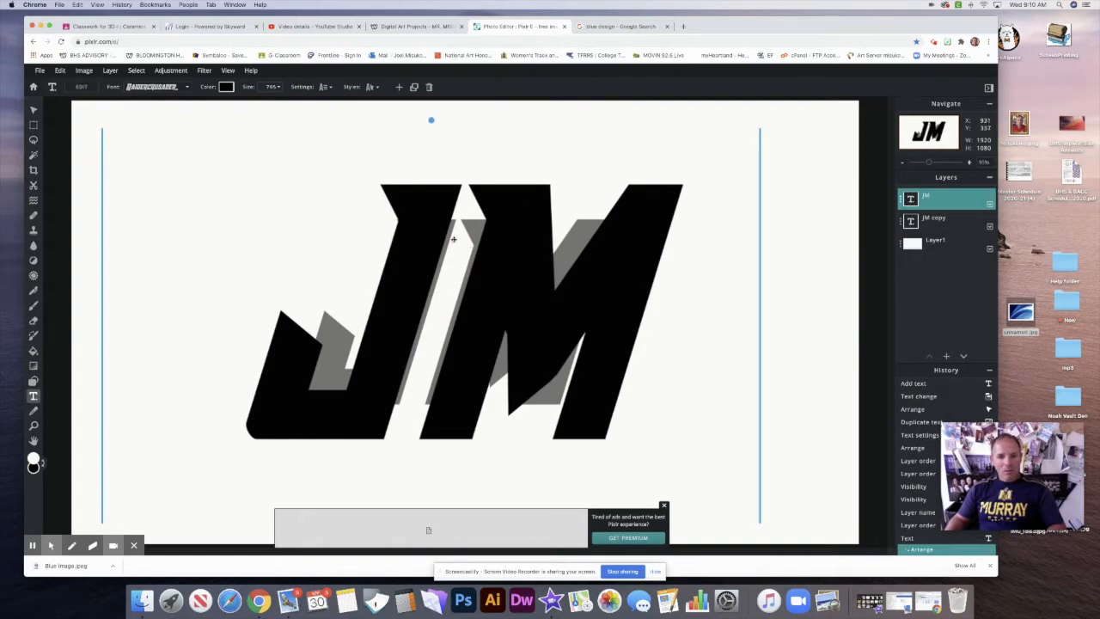
Examine the finished Pixlr E example logo on the Digital Art Projects page and return to the Pixlr editor
left_click(602, 30)
left_click(392, 28)
scroll(431, 368, "down", 3)
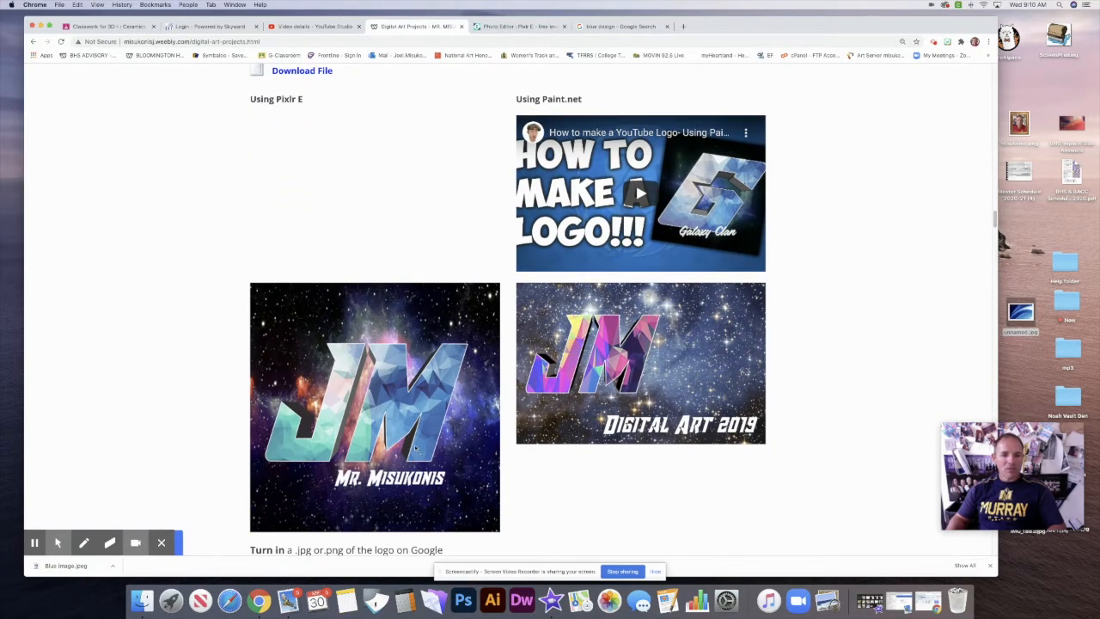
left_click(525, 27)
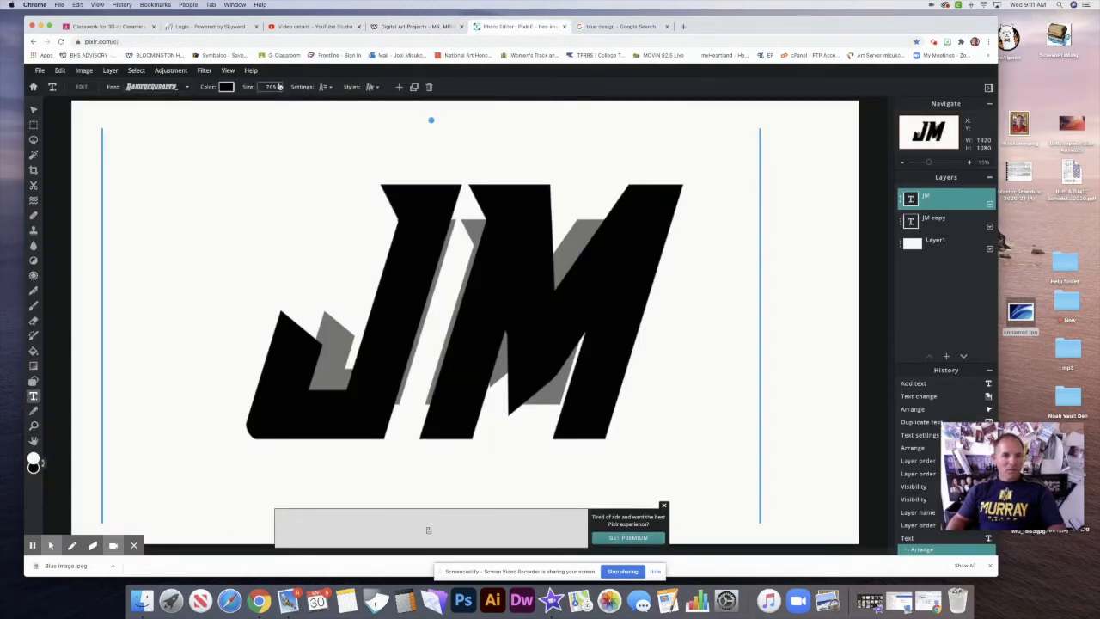
Enlarge the black JM text to size 741 and shift it slightly right and up so the grey copy shows behind it
left_click(271, 87)
left_click_drag(259, 103, 262, 103)
left_click_drag(261, 102, 262, 101)
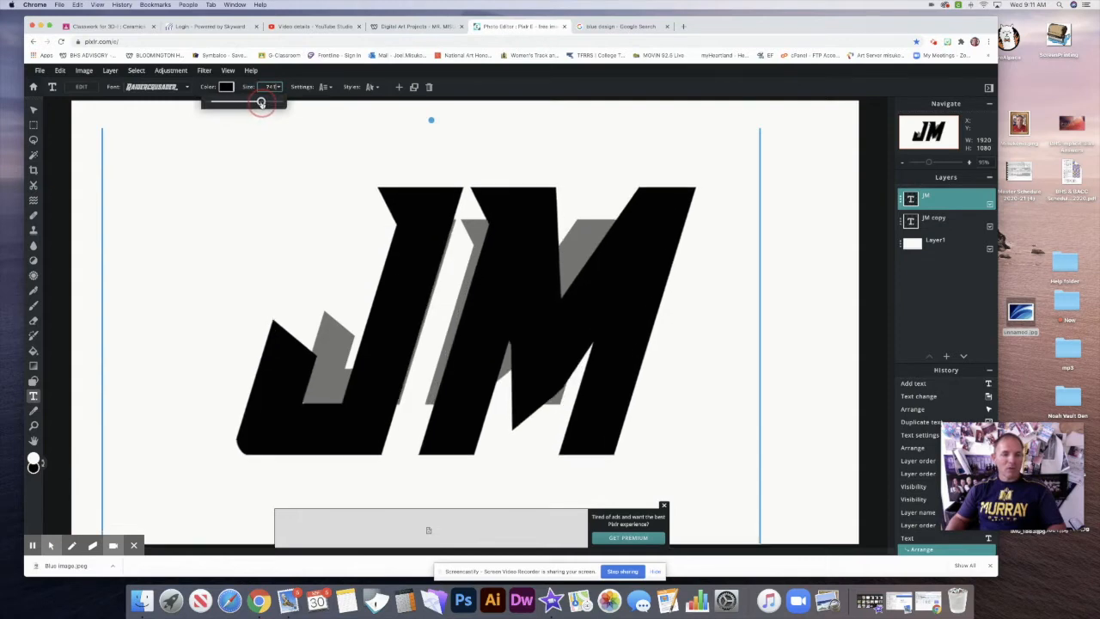
left_click(499, 246)
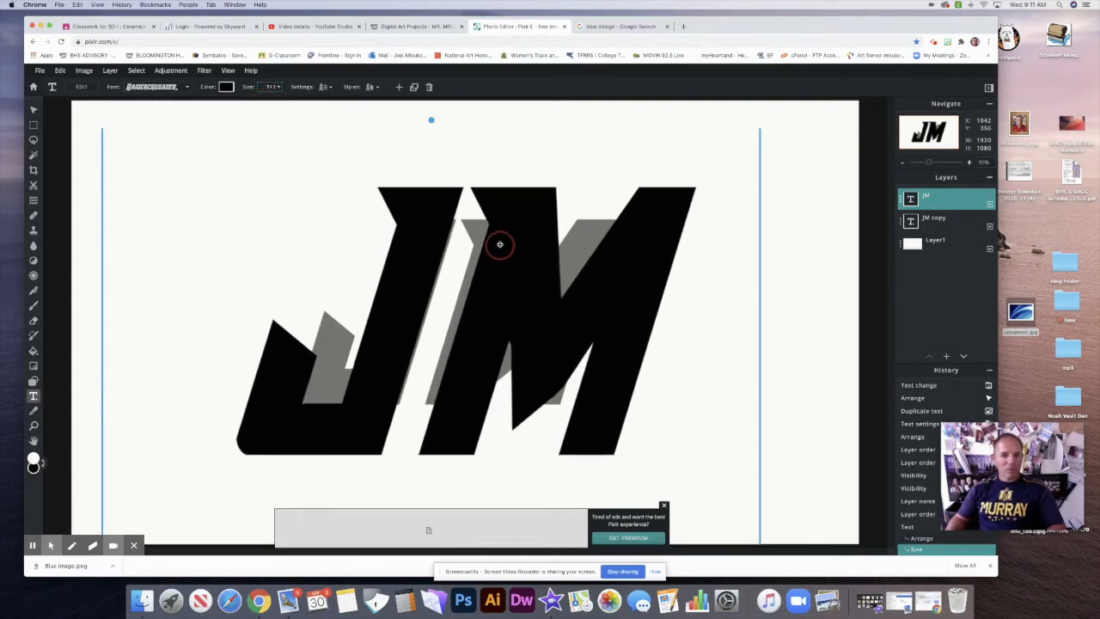
left_click_drag(502, 248, 516, 247)
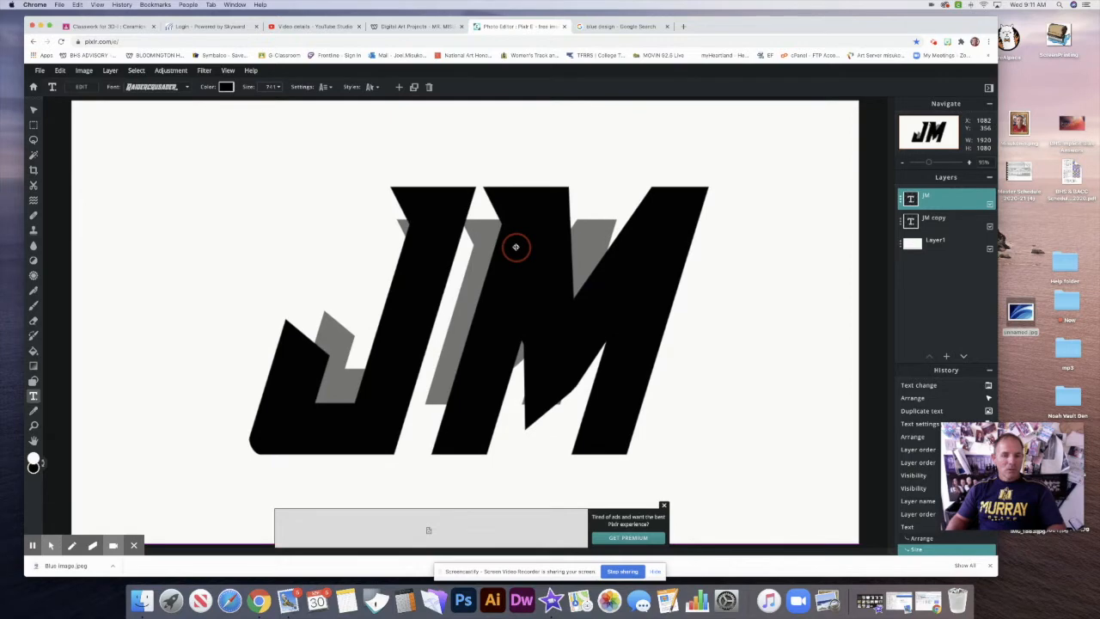
left_click_drag(515, 246, 514, 241)
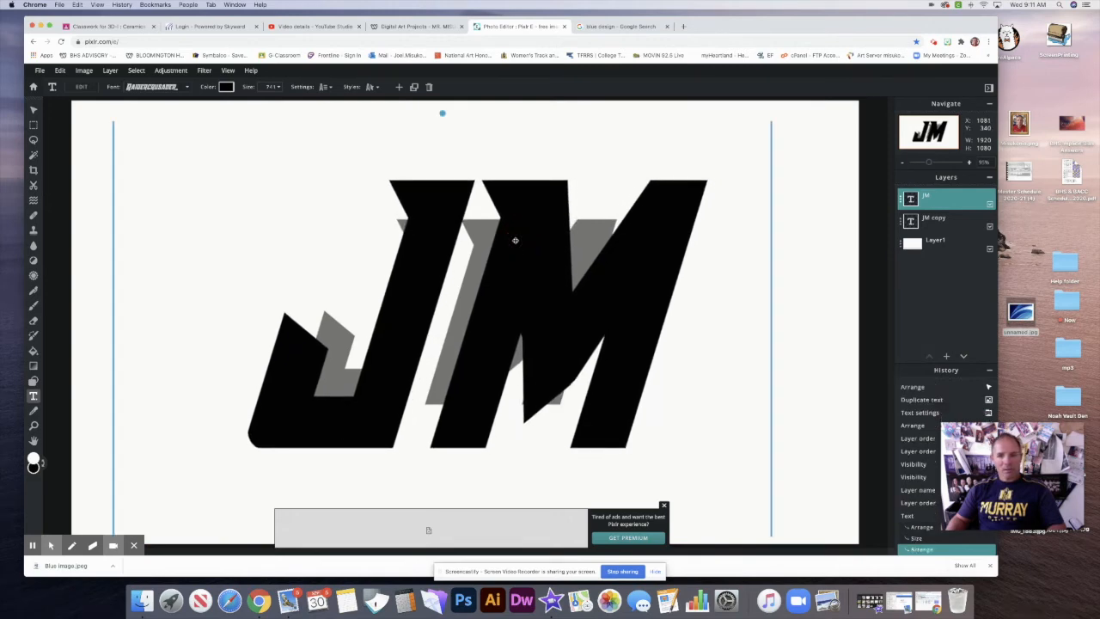
Add an empty layer above the text layers and name it "Outlines"
left_click(790, 302)
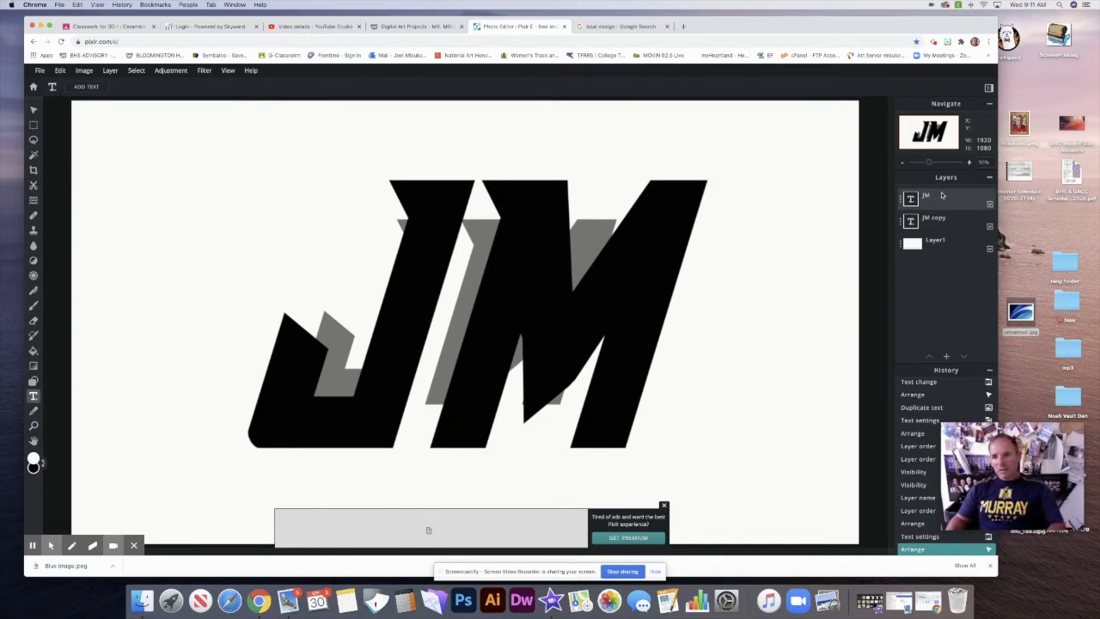
left_click(946, 356)
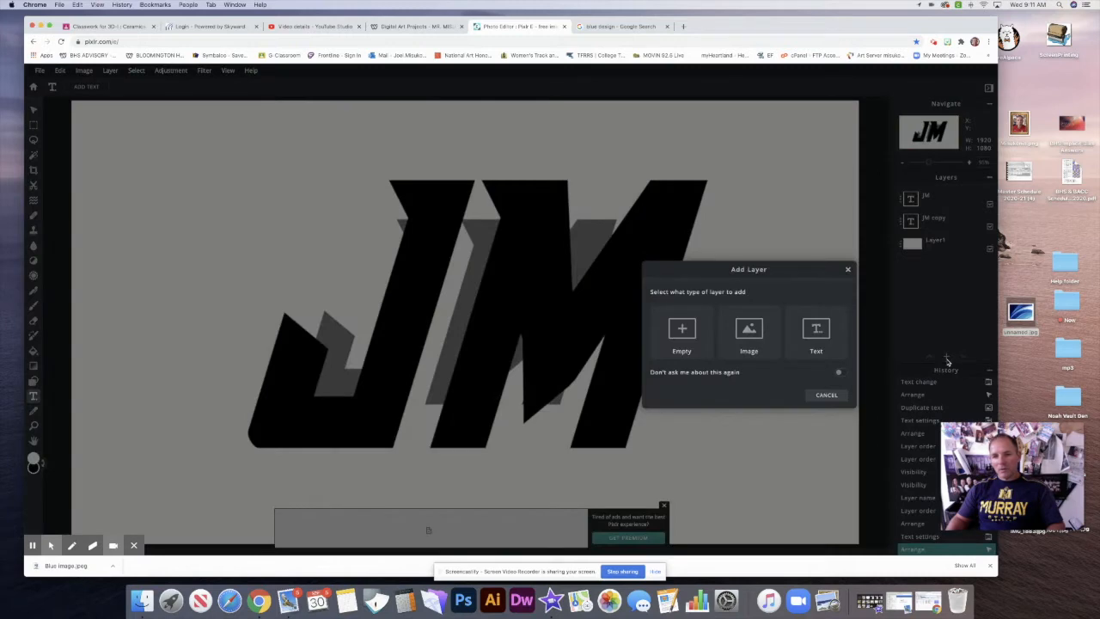
left_click(686, 337)
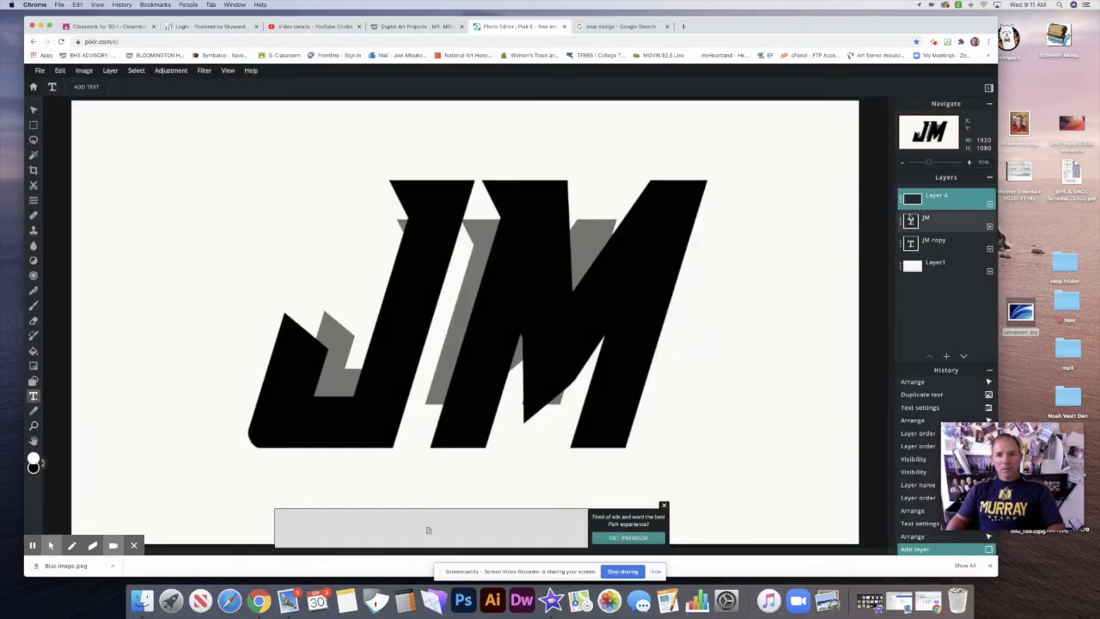
left_click(937, 197)
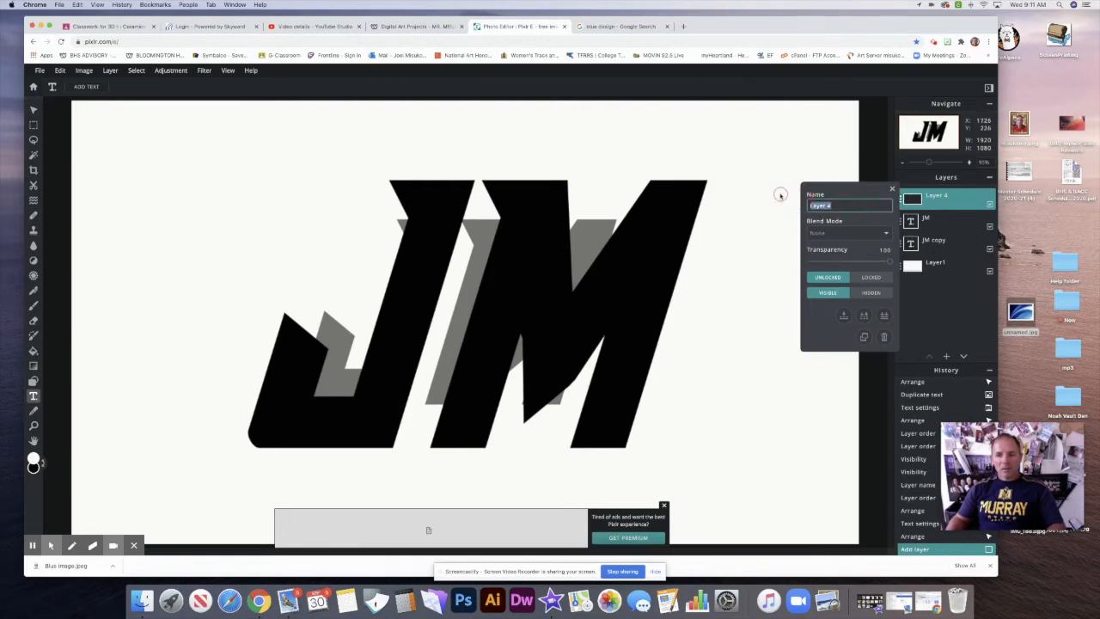
type("G")
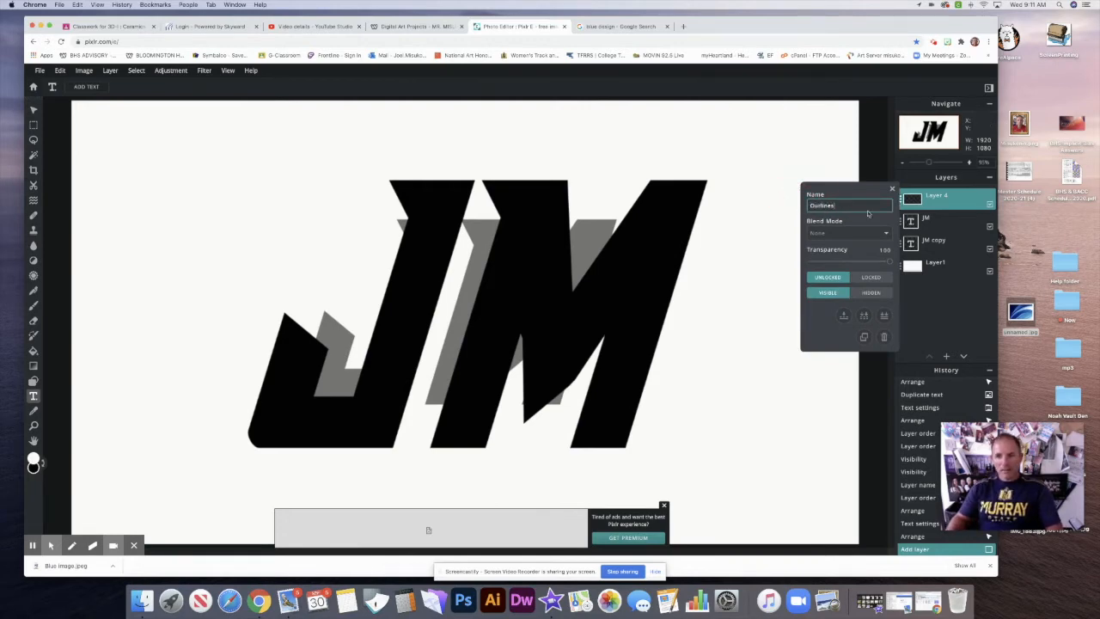
left_click(892, 189)
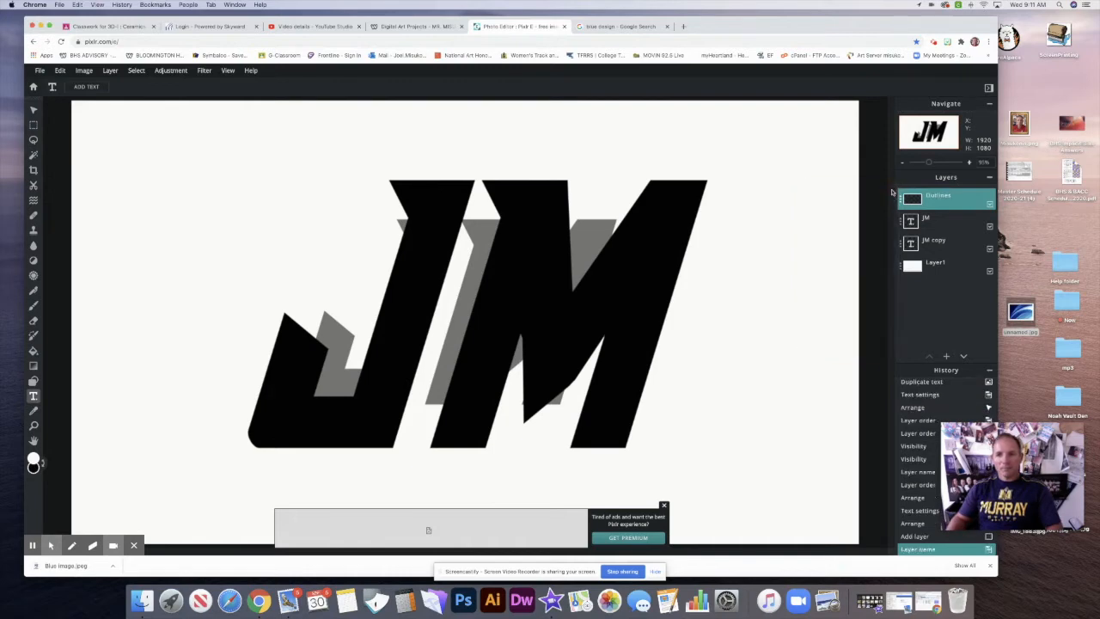
Try out the transparency of the JM text layer and restore it to 100
left_click(937, 222)
left_click(905, 222)
left_click(876, 272)
mouse_move(890, 284)
left_mouse_down()
mouse_move(849, 283)
mouse_move(900, 286)
left_mouse_up()
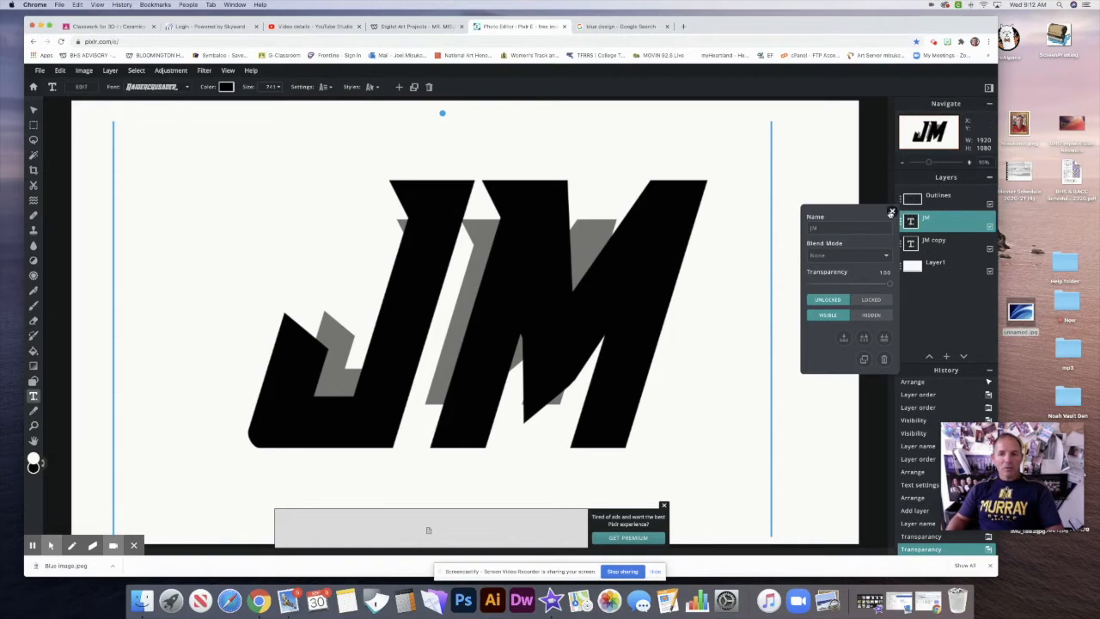
left_click(891, 211)
Set up the line shape on the Outlines layer with black as the drawing colour
key("super+equal")
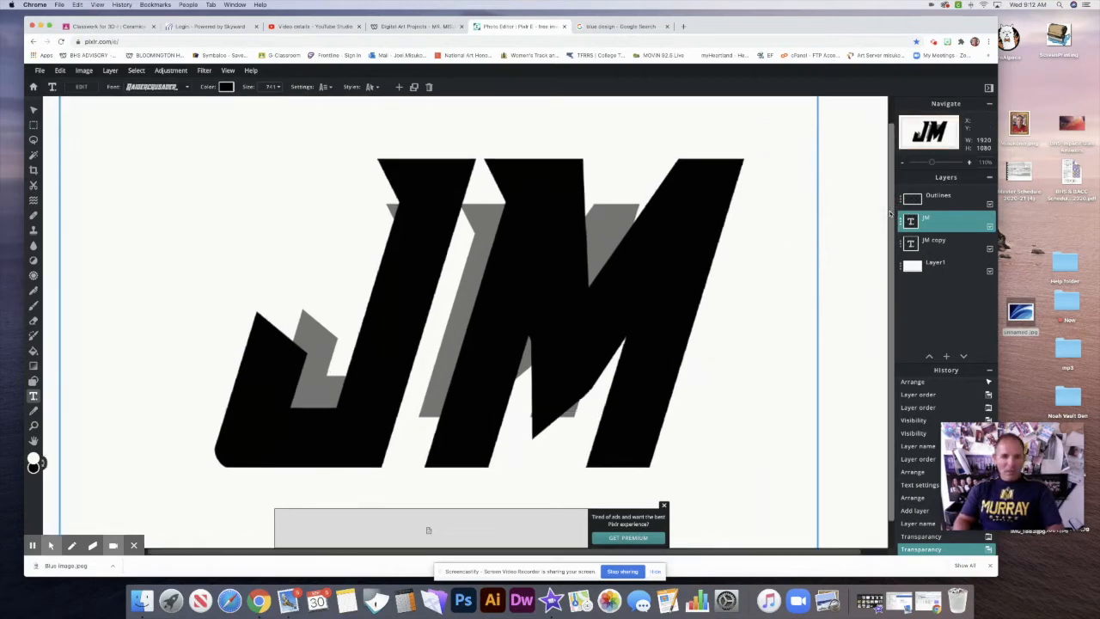
key("super+equal")
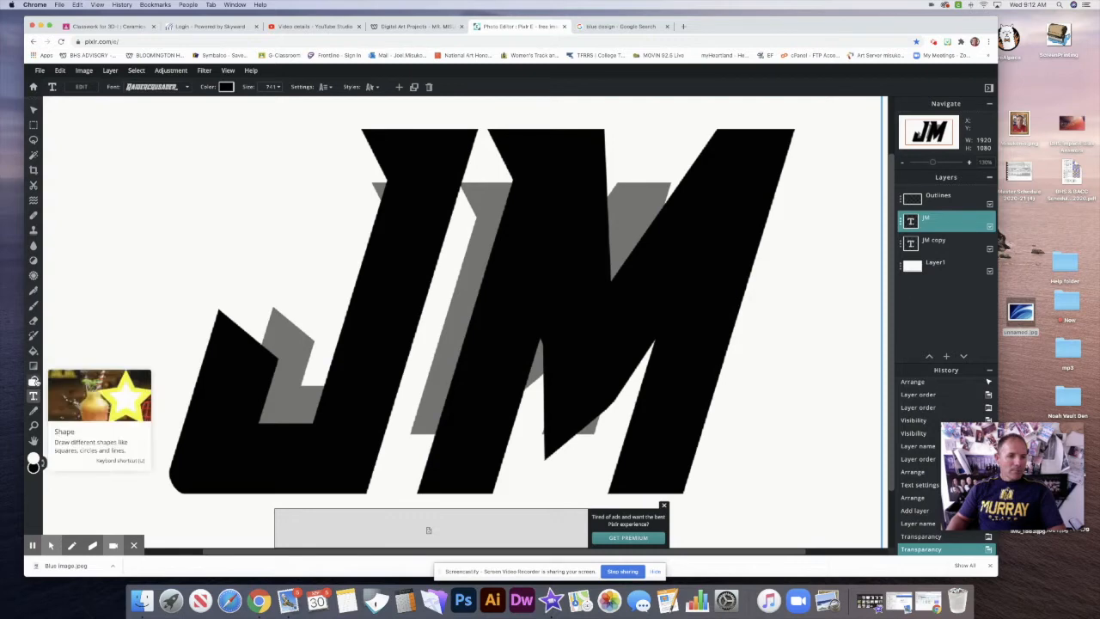
left_click(34, 381)
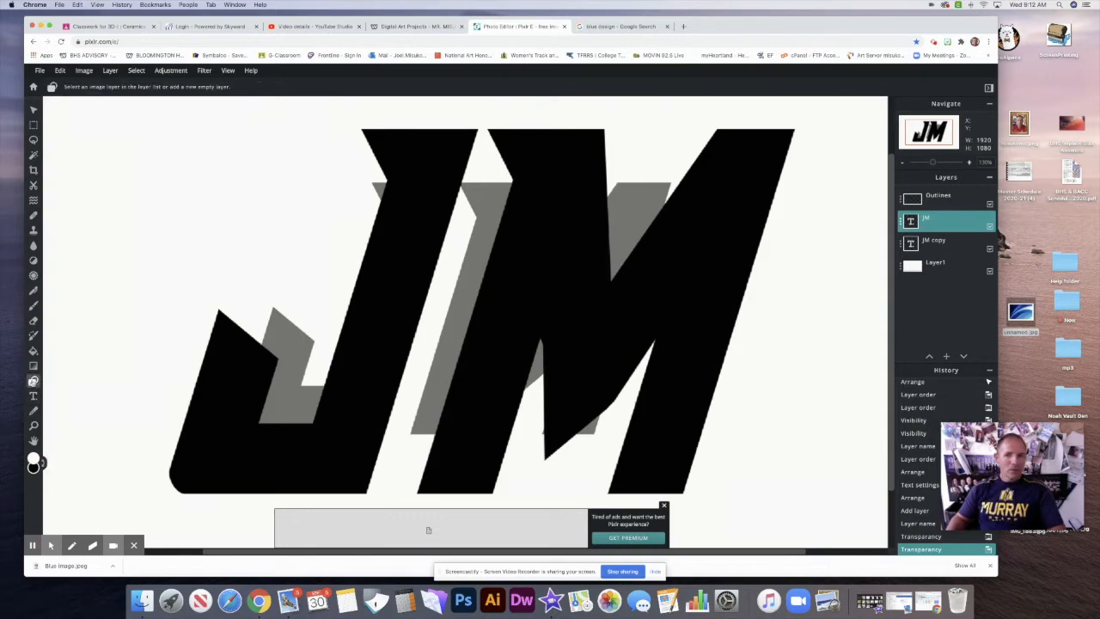
left_click(936, 198)
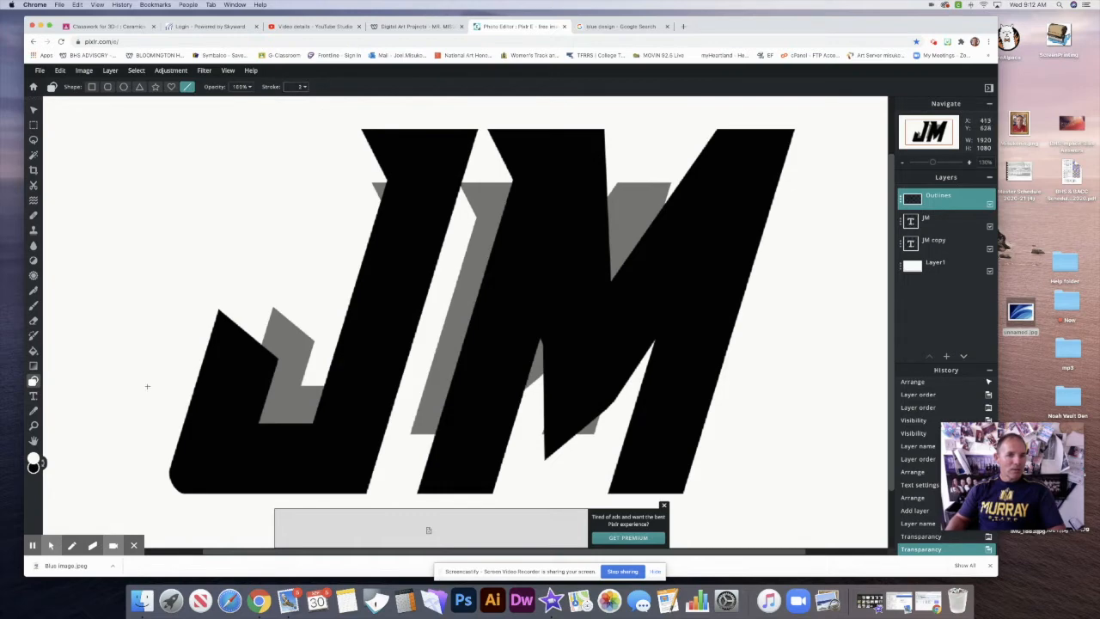
left_click(33, 457)
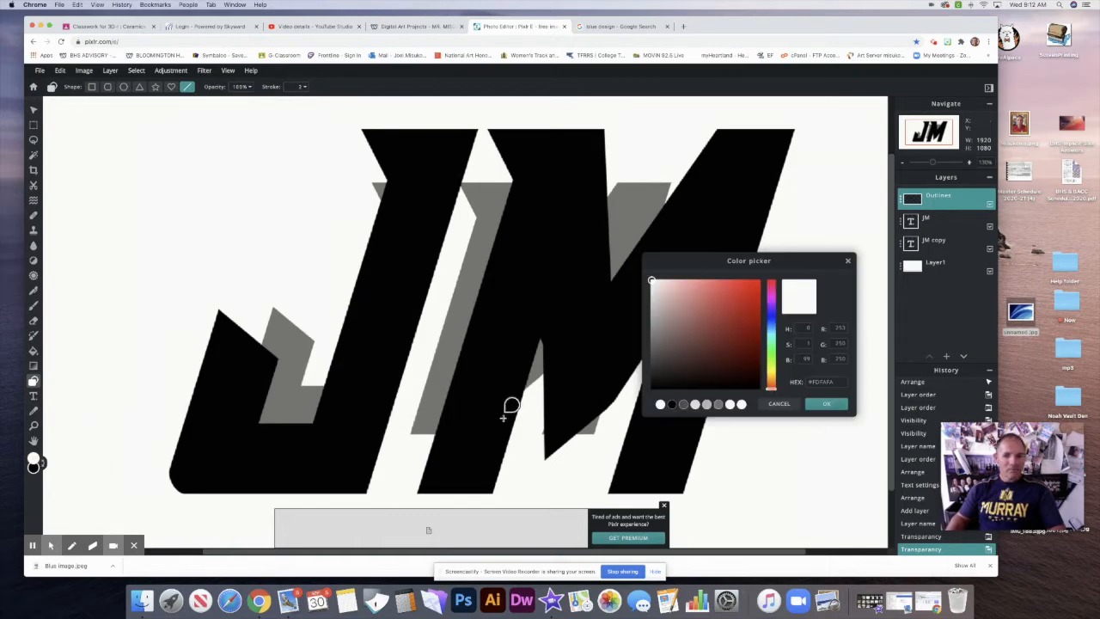
left_click(651, 388)
left_click(826, 404)
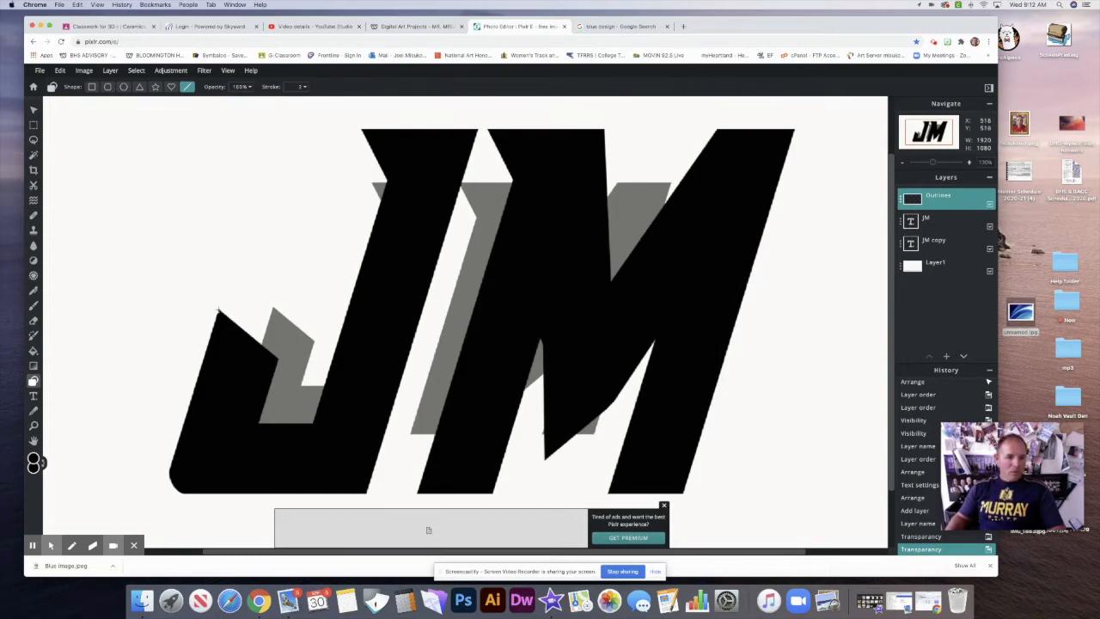
Draw lines connecting the black J's three hook corners and its upper-left stem corner to the matching corners of the grey J
left_click_drag(218, 308, 274, 308)
left_click_drag(275, 359, 313, 342)
left_click_drag(258, 422, 301, 384)
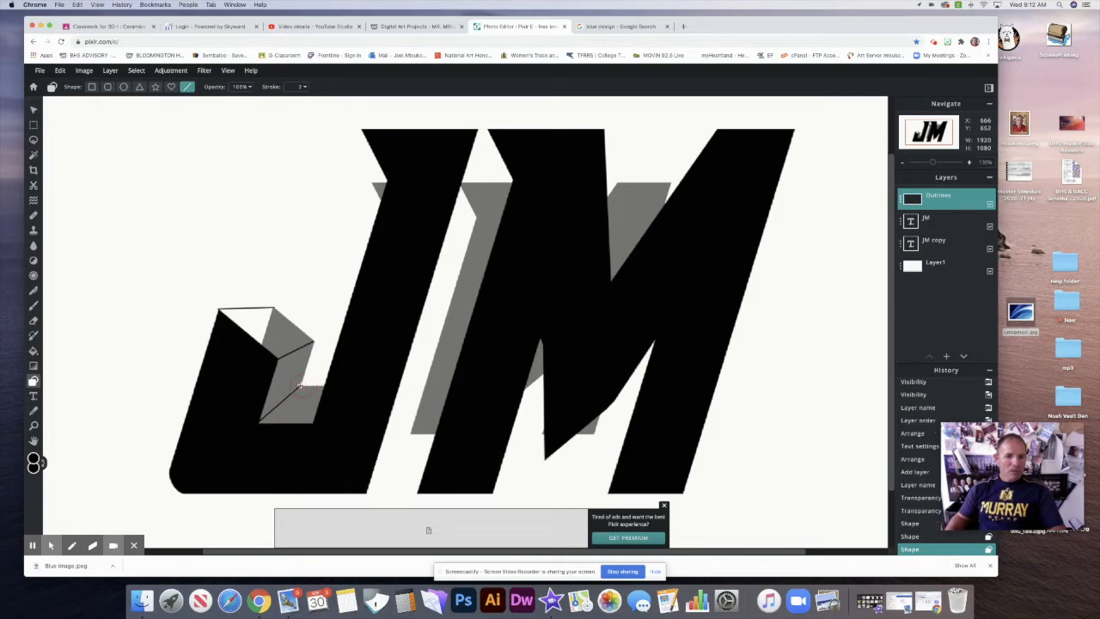
left_click_drag(363, 131, 372, 182)
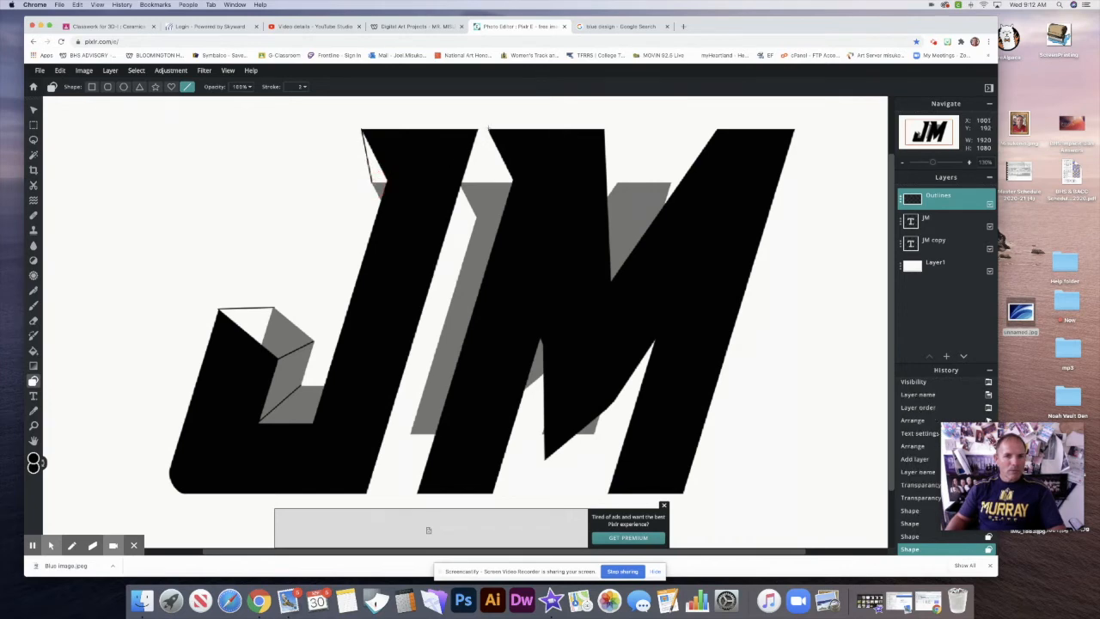
Draw connecting lines to the grey M from the black M's upper-left corner, lower-left corner and the lower-left corner of its right leg
left_click_drag(486, 130, 459, 183)
left_click_drag(416, 494, 411, 434)
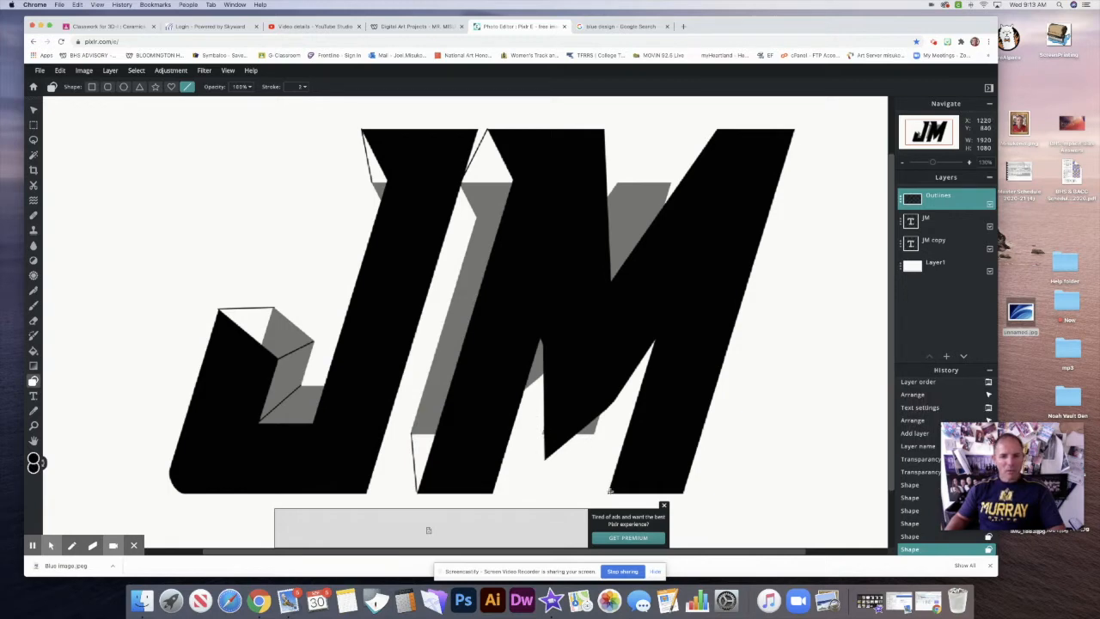
left_click_drag(608, 492, 593, 434)
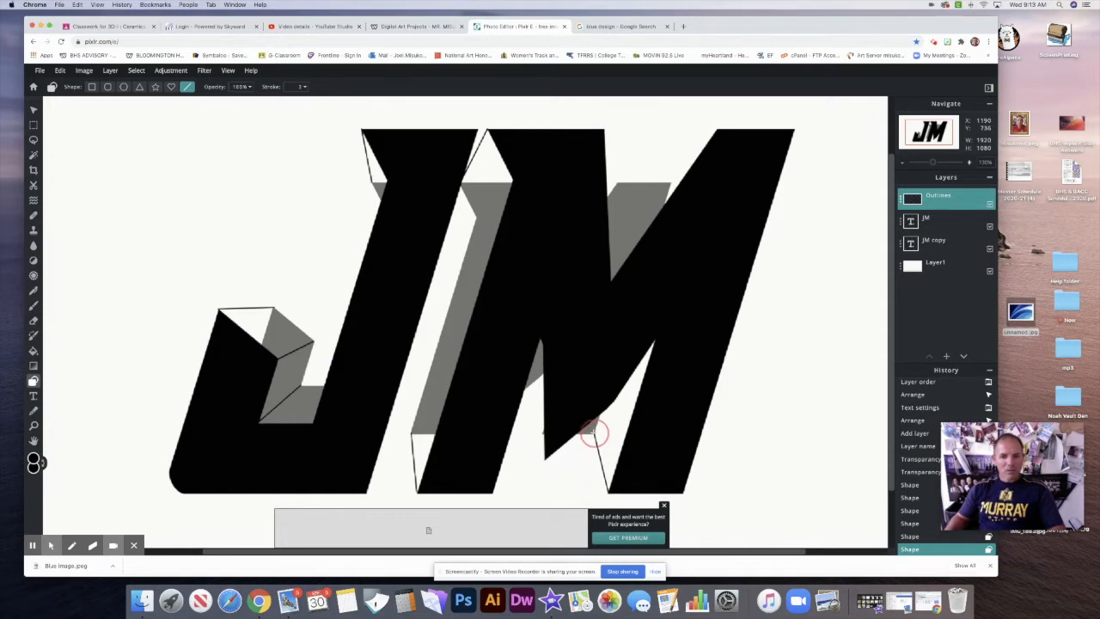
left_click_drag(592, 434, 542, 434)
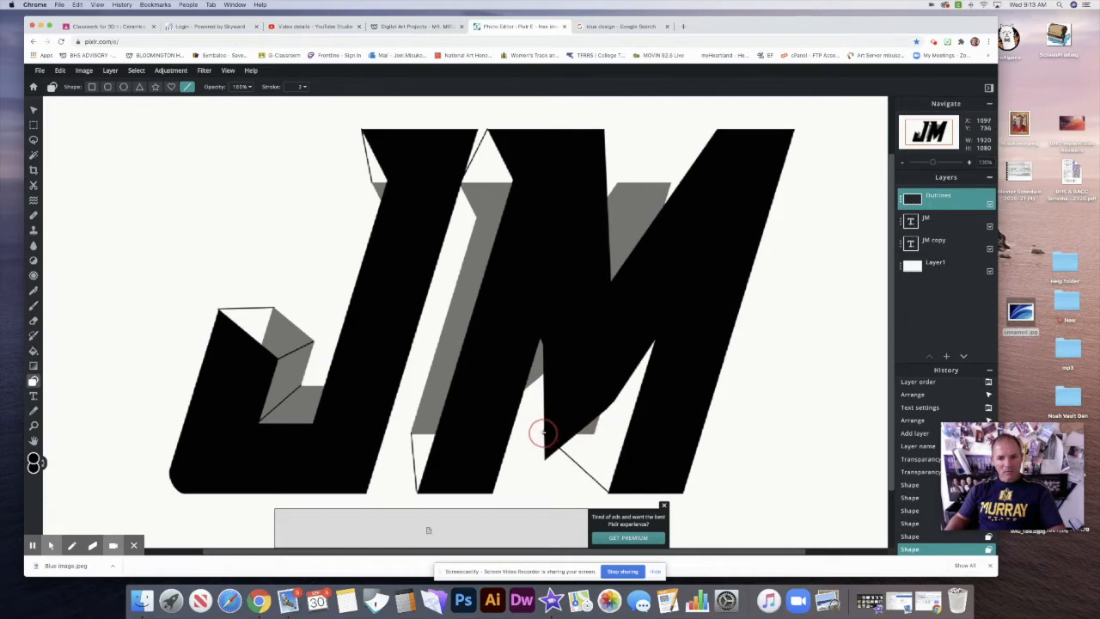
left_click_drag(542, 434, 542, 434)
Connect the upper-left corner of the M's right stem to the matching grey corner, undoing a first line to the wrong corner
left_click_drag(716, 129, 669, 183)
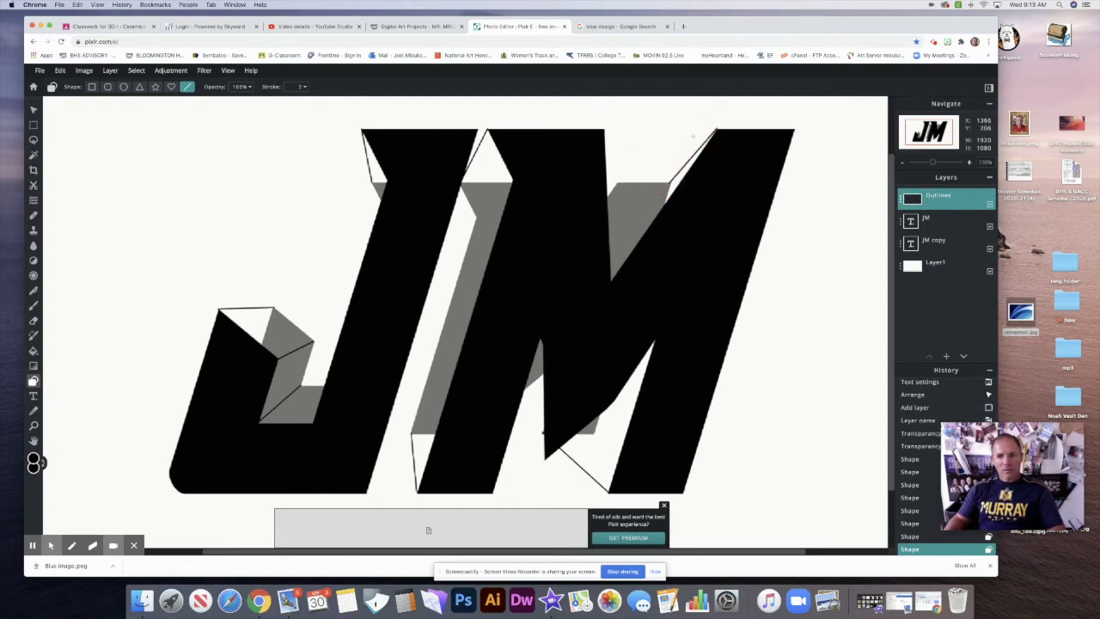
key("super+z")
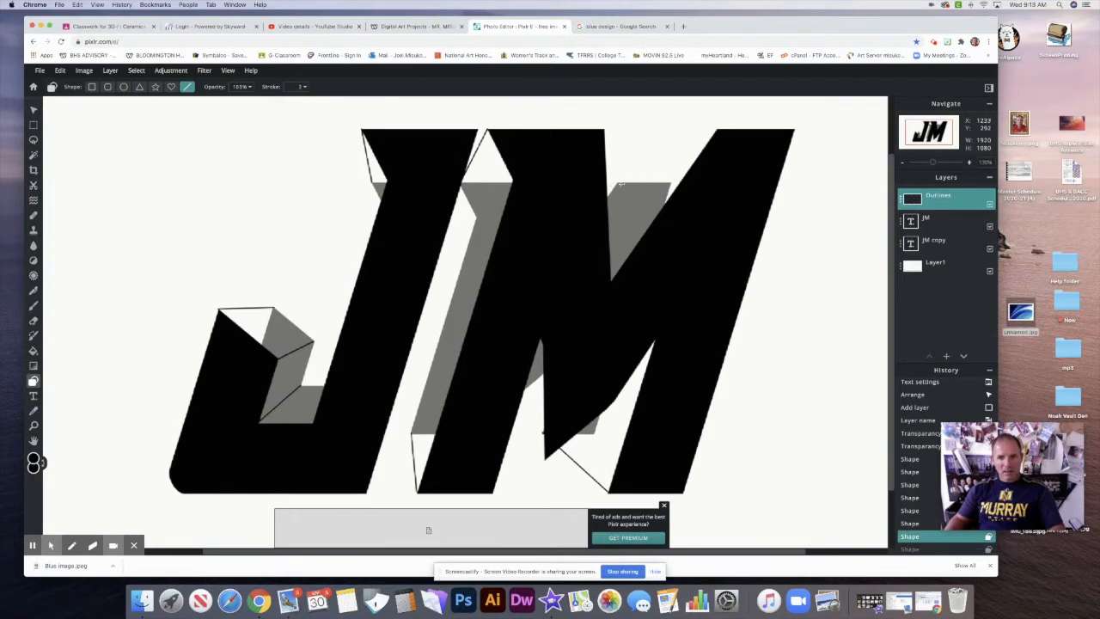
left_click_drag(718, 130, 618, 182)
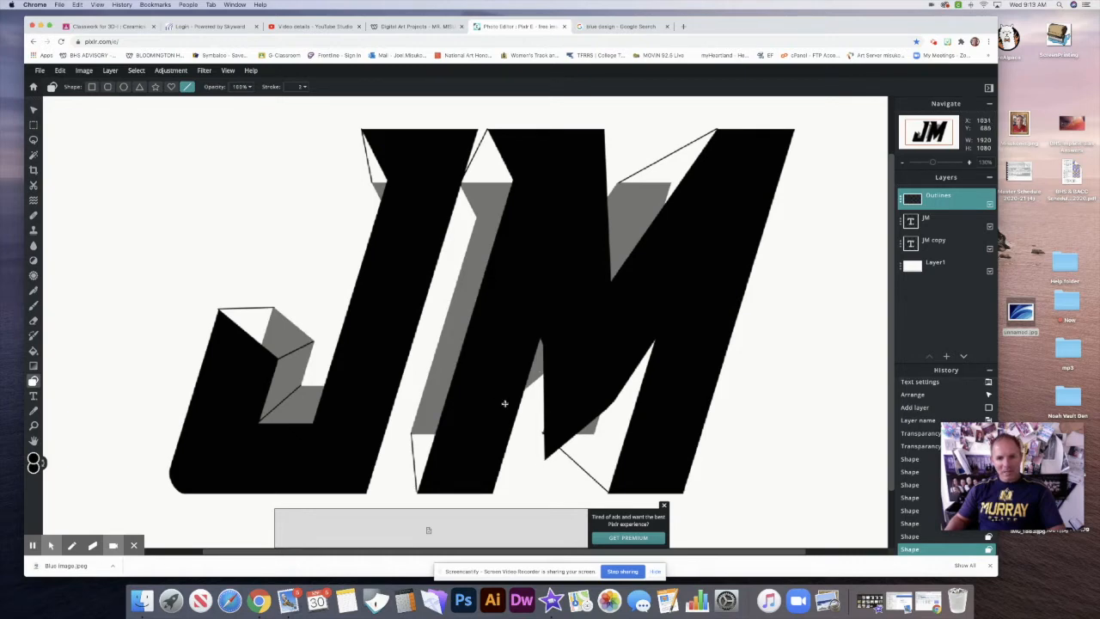
Set the JM text layer's transparency to 65 so the grey copy shows through
left_click(900, 221)
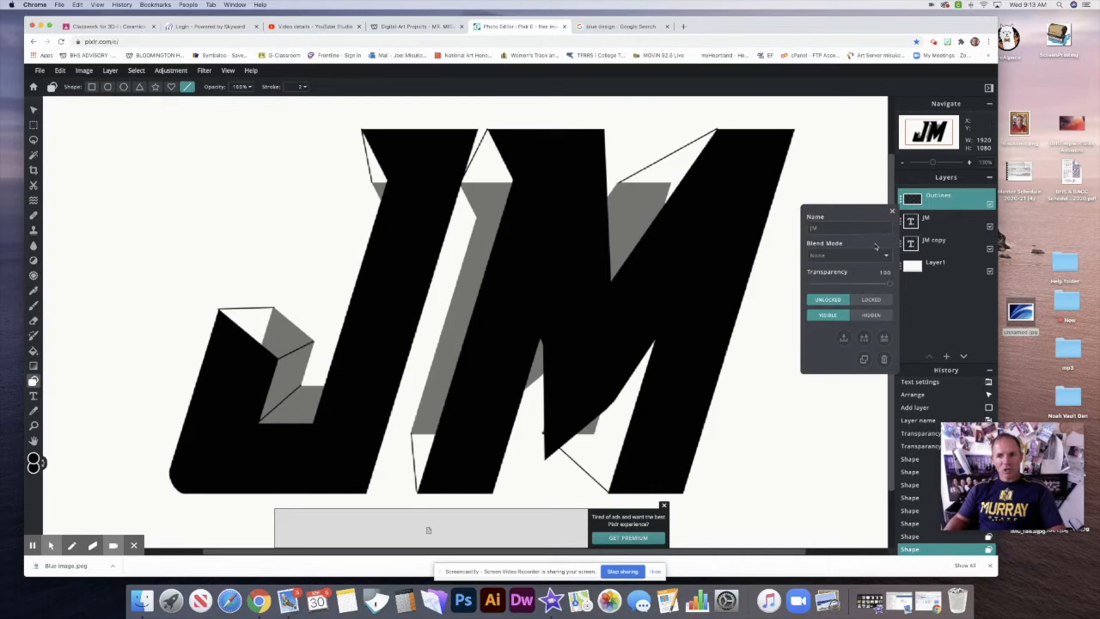
left_click_drag(867, 284, 850, 284)
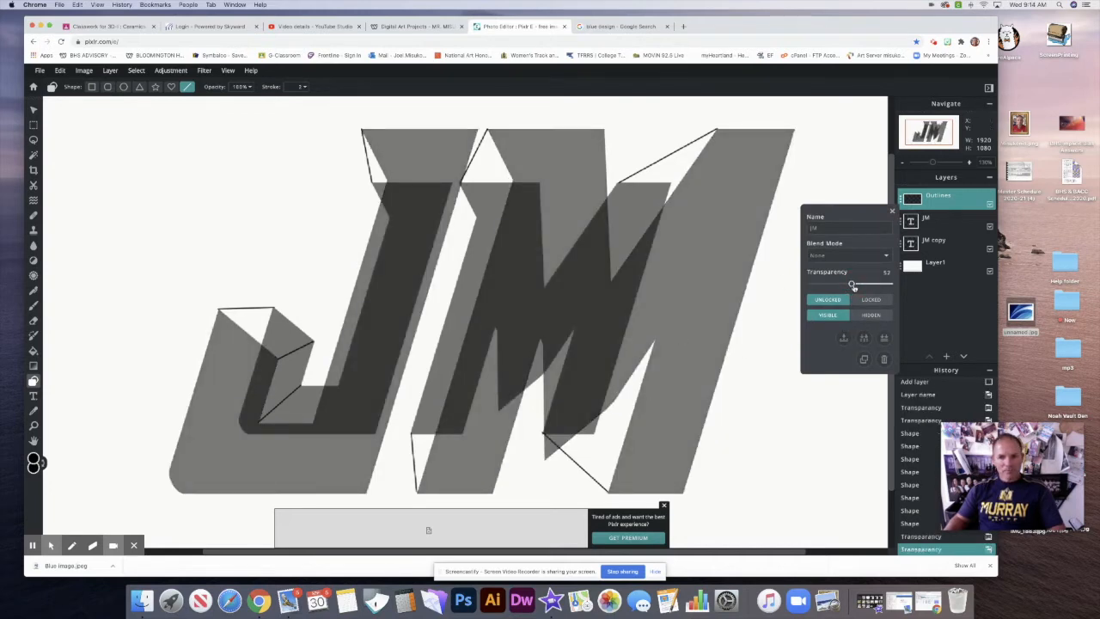
left_click_drag(852, 283, 889, 284)
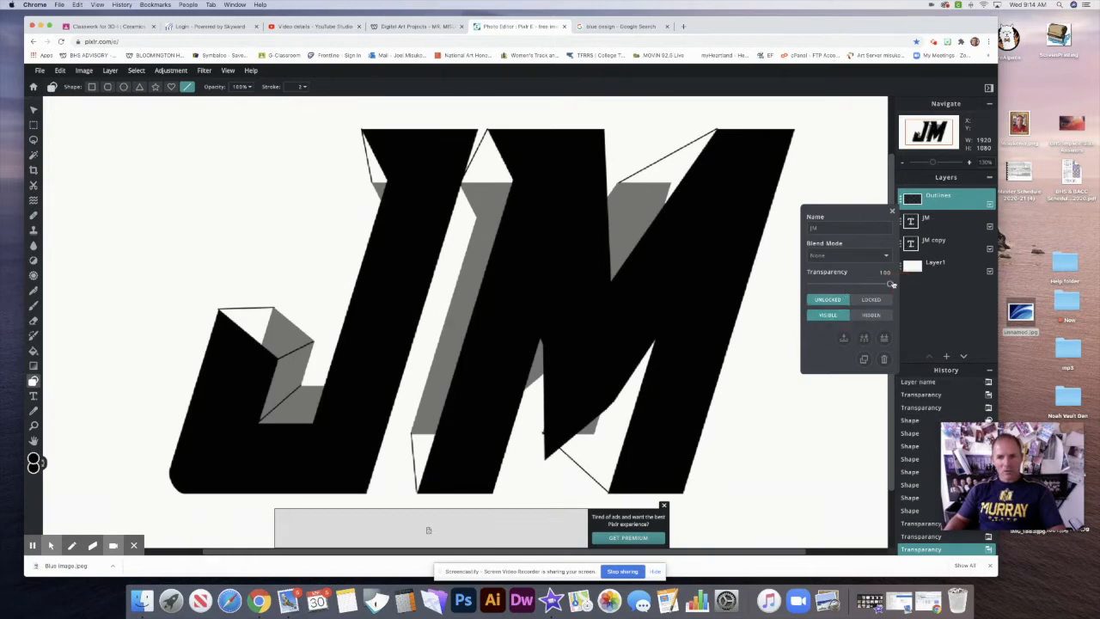
left_click_drag(889, 284, 861, 285)
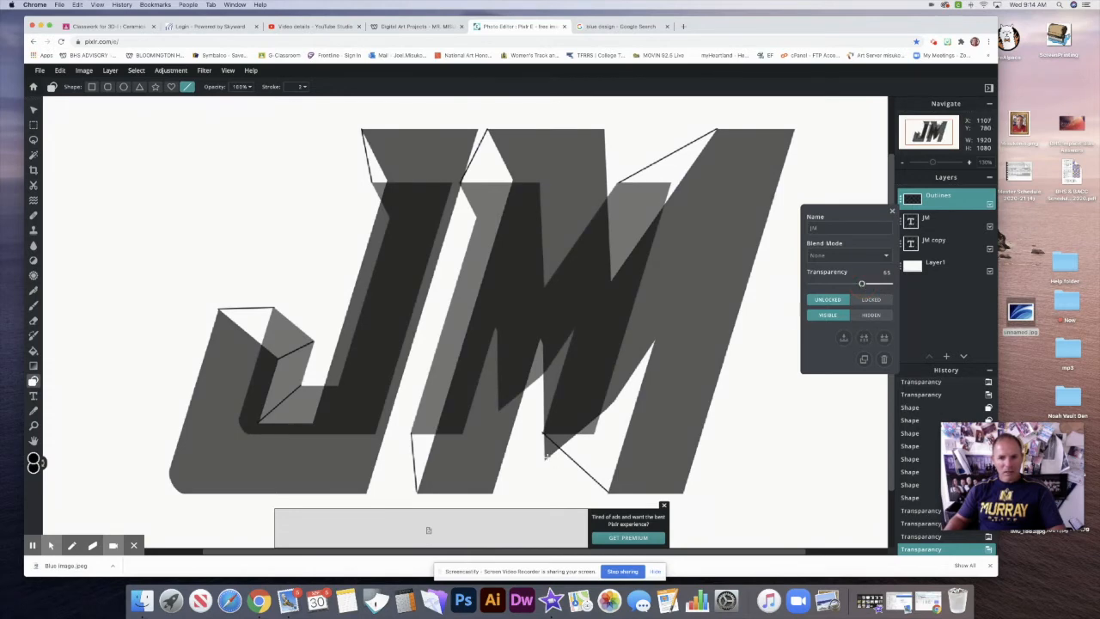
Draw a line from the black M's middle lower point to the grey M's matching point, undoing and redrawing it once
left_click_drag(544, 456, 499, 409)
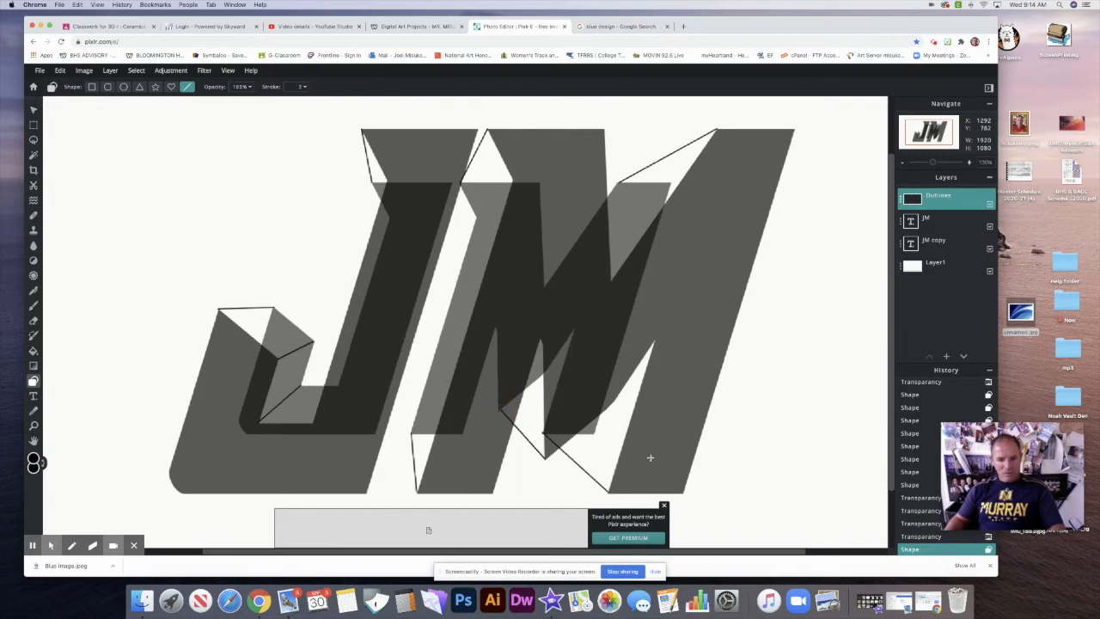
key("super+z")
left_click_drag(544, 456, 499, 410)
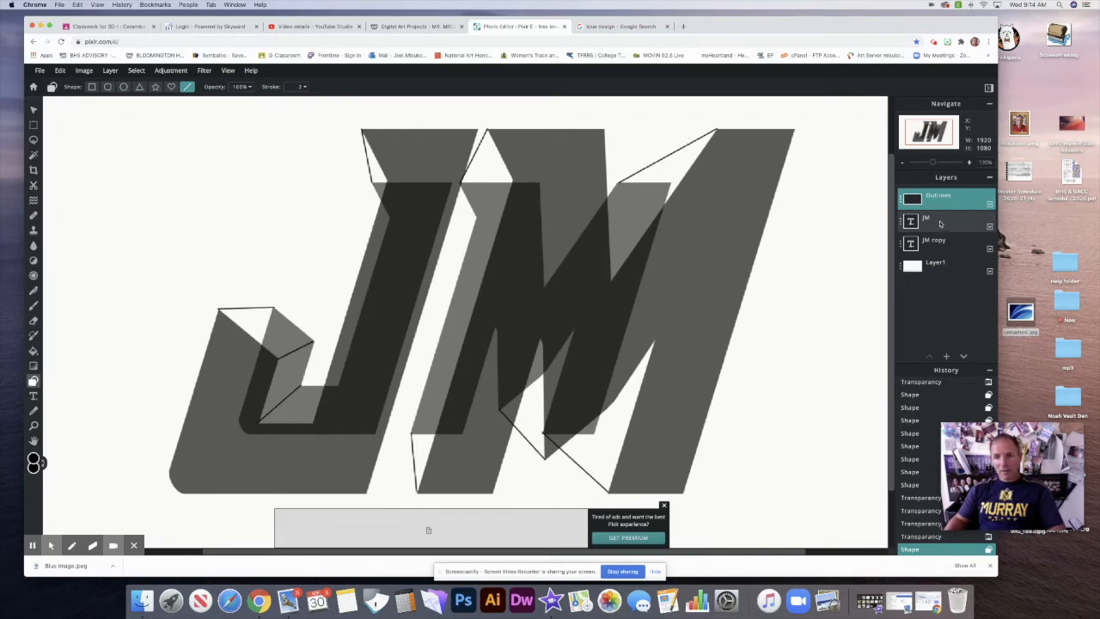
Set the JM layer's transparency to 100 and trace the exposed grey edges of the J's hook and upper-left corner
left_click(928, 223)
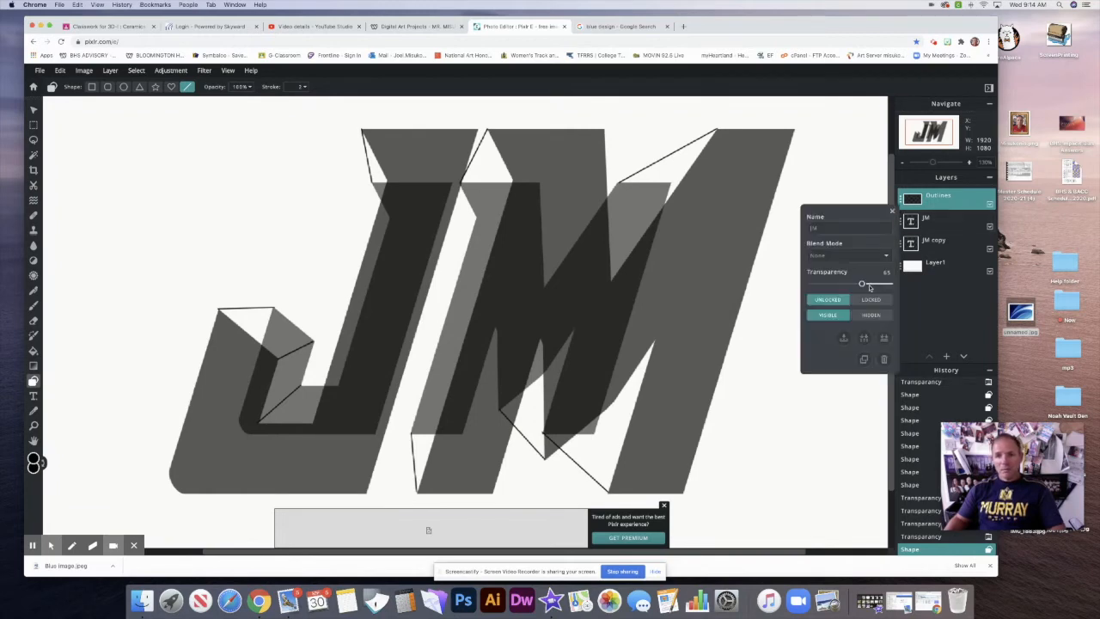
left_click_drag(862, 283, 902, 285)
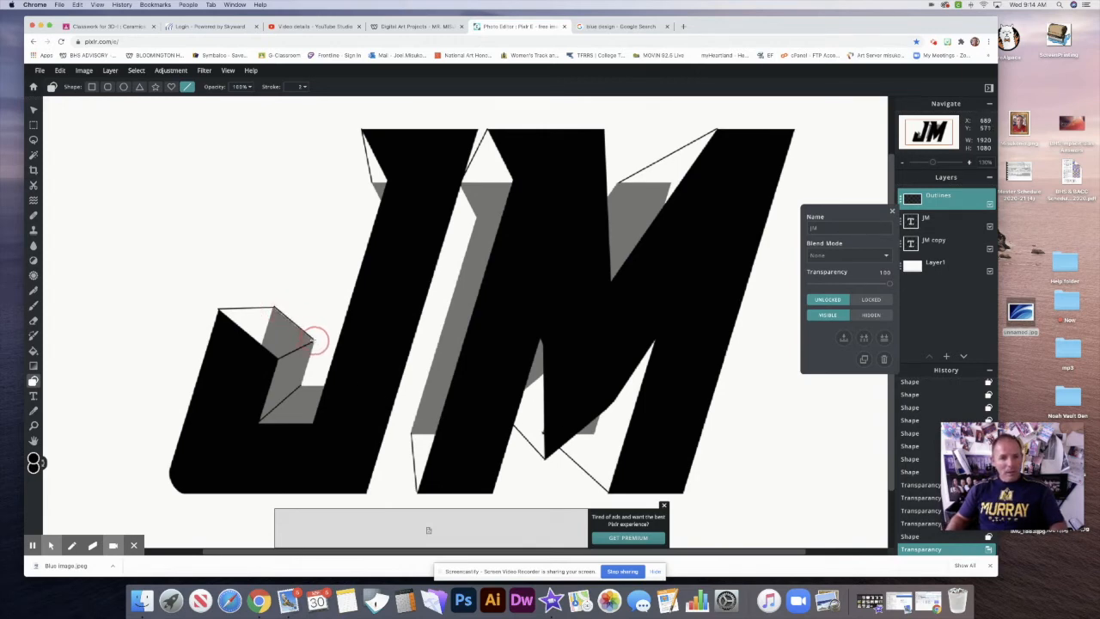
left_click(314, 341)
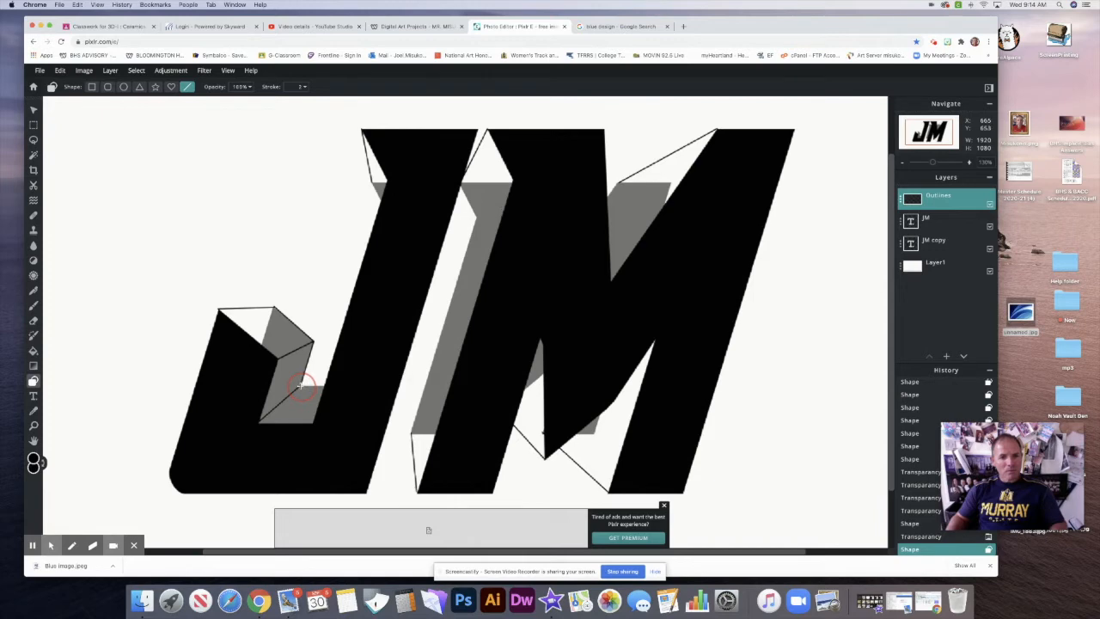
left_click(300, 385)
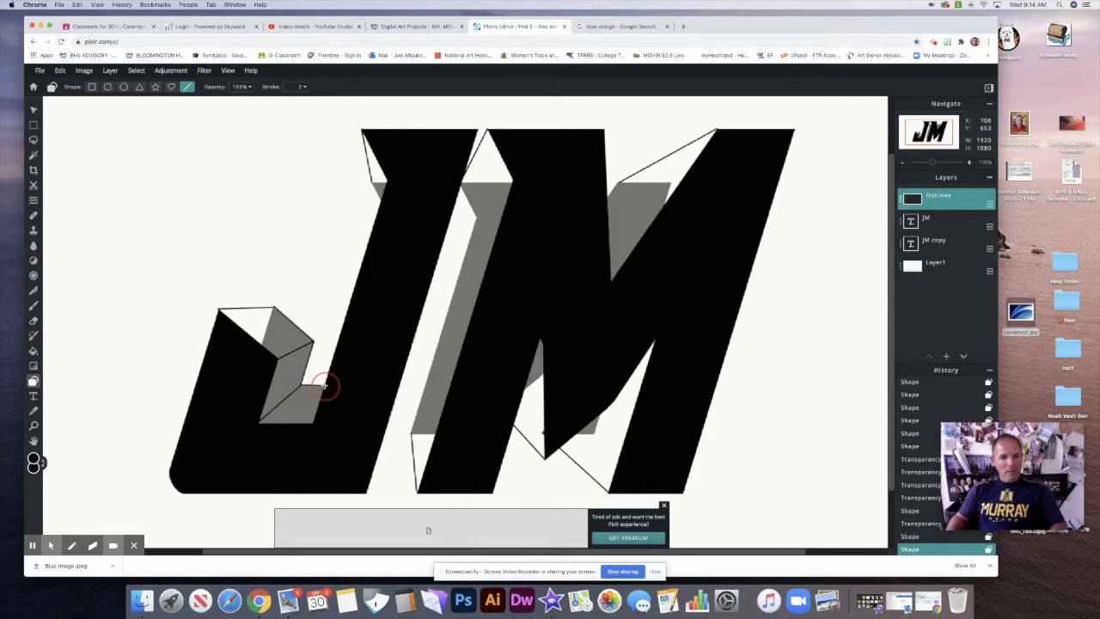
left_click(325, 385)
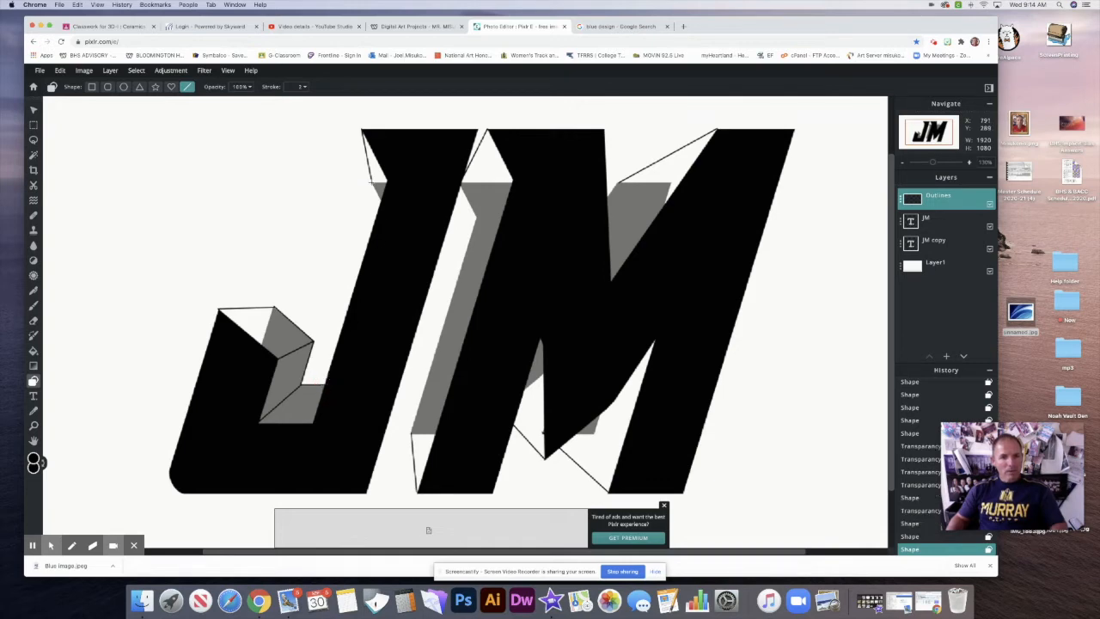
left_click(380, 199)
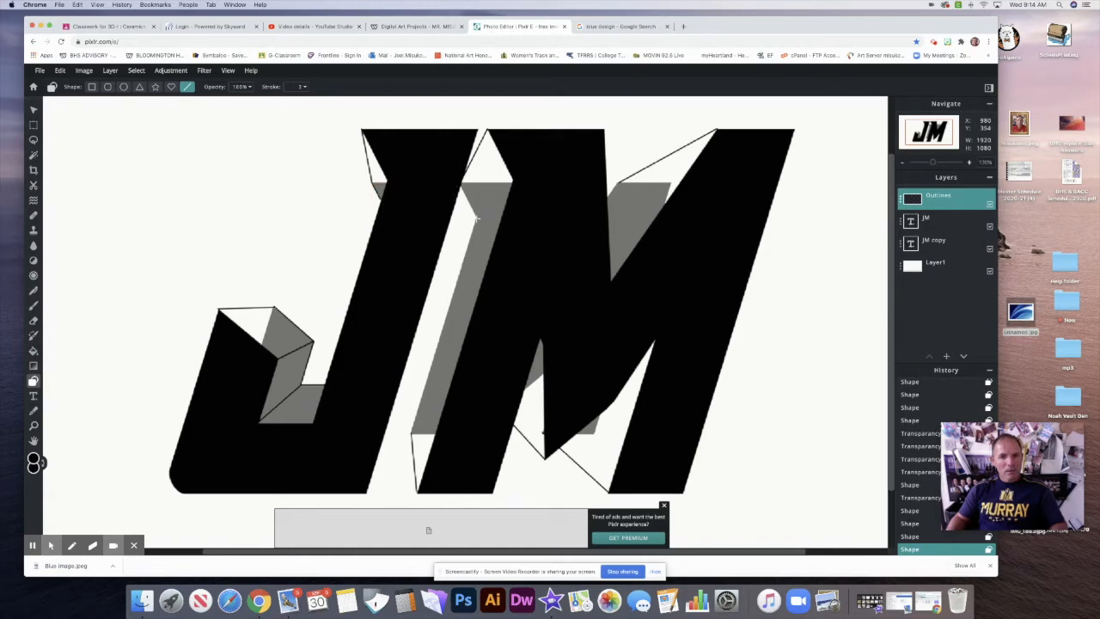
Trace the grey M's left edge from its upper-left corner to its lower-left corner, plus the short edge on its right stem
left_click(458, 184)
left_click_drag(458, 184, 460, 182)
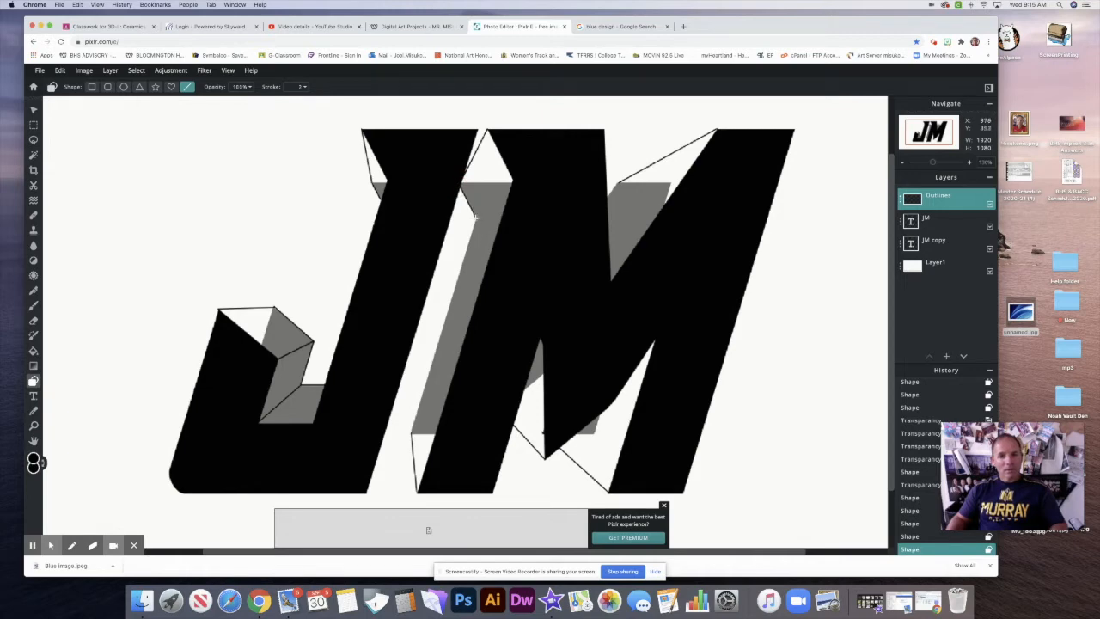
left_click_drag(475, 218, 414, 432)
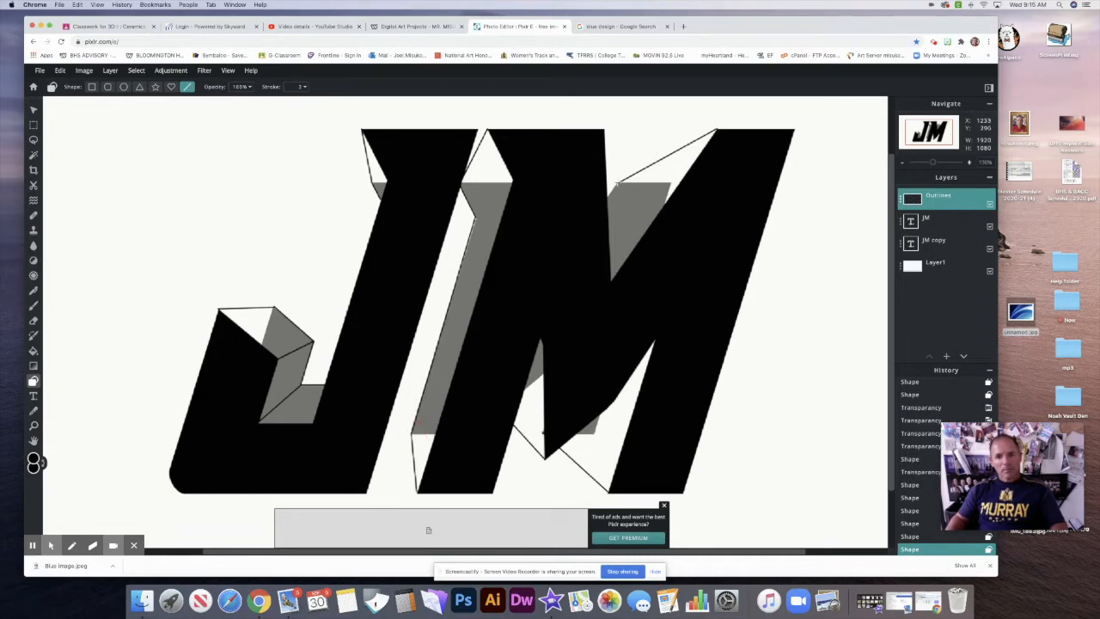
left_click_drag(618, 181, 606, 197)
key("super+z")
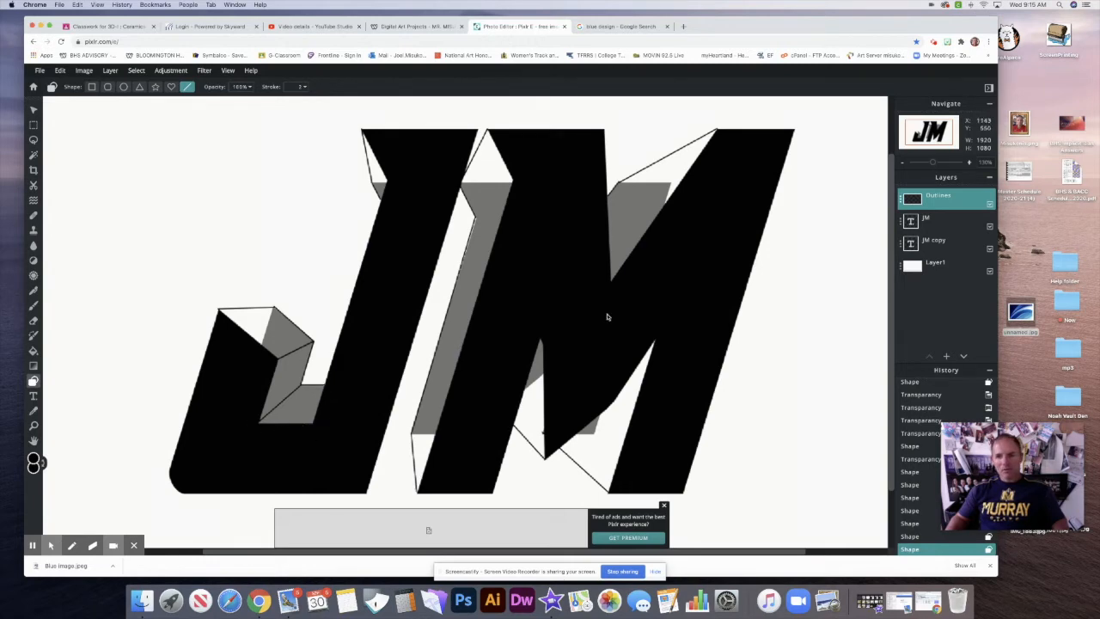
Set the JM layer's transparency to 58 and outline the front J's inner hook edges and upper-left notch, undoing one misplaced line
left_click(905, 221)
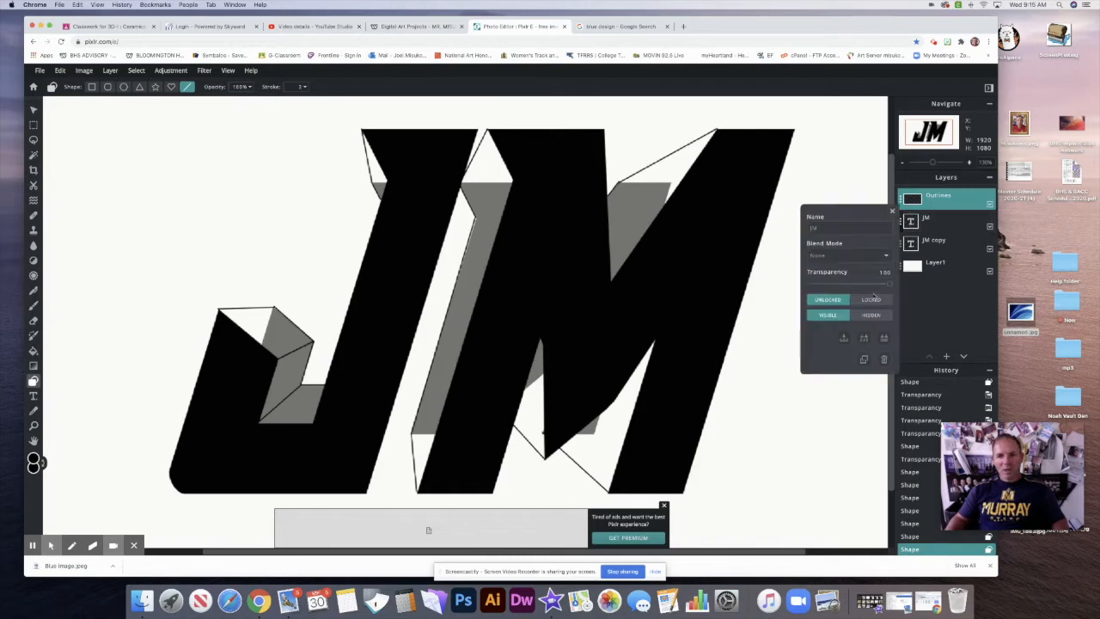
left_click(856, 283)
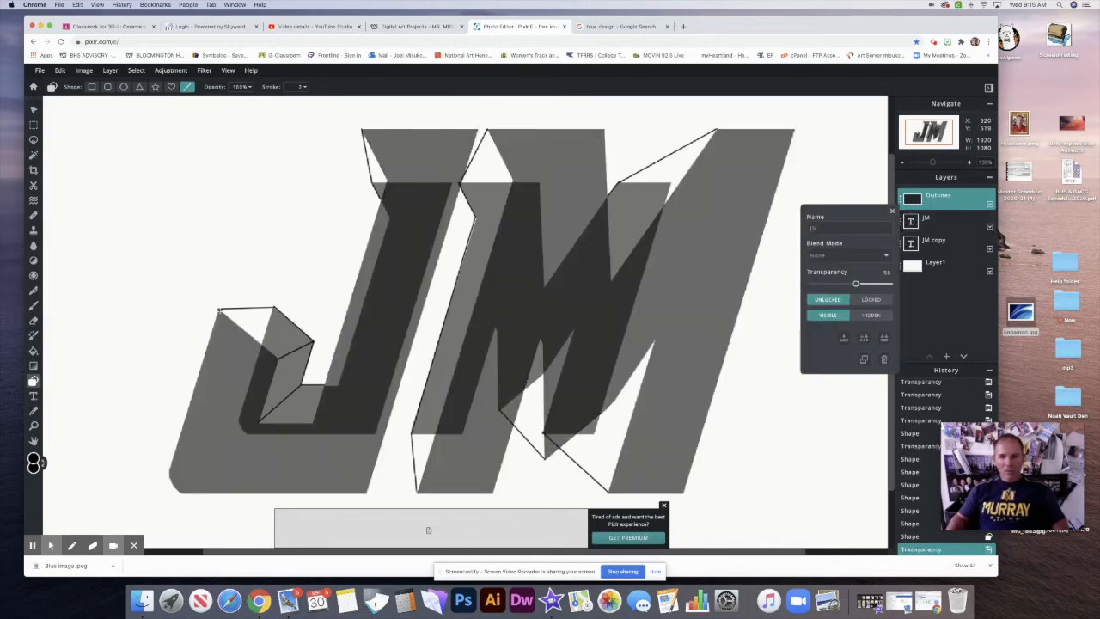
left_click_drag(218, 309, 258, 421)
left_click_drag(258, 421, 308, 421)
key("super+z")
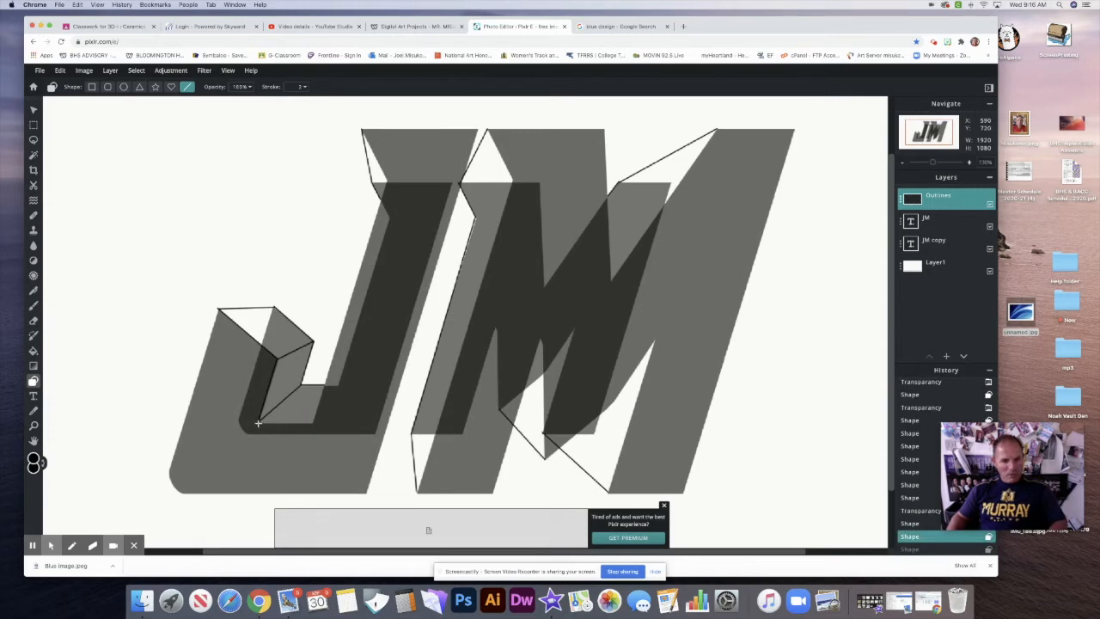
left_click_drag(258, 422, 325, 384)
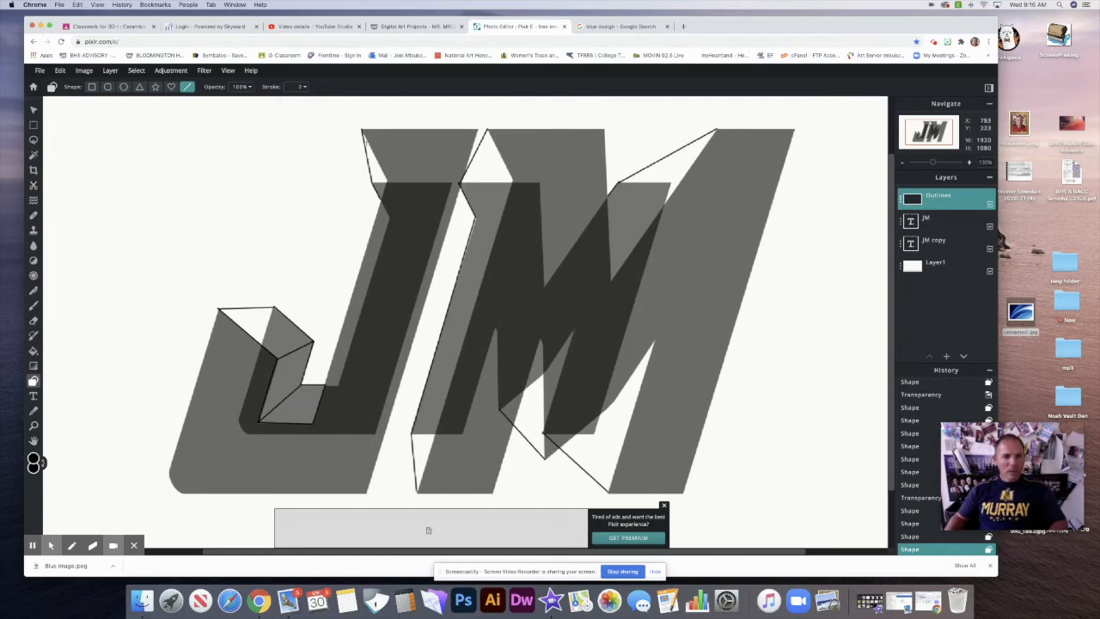
left_click_drag(362, 130, 380, 200)
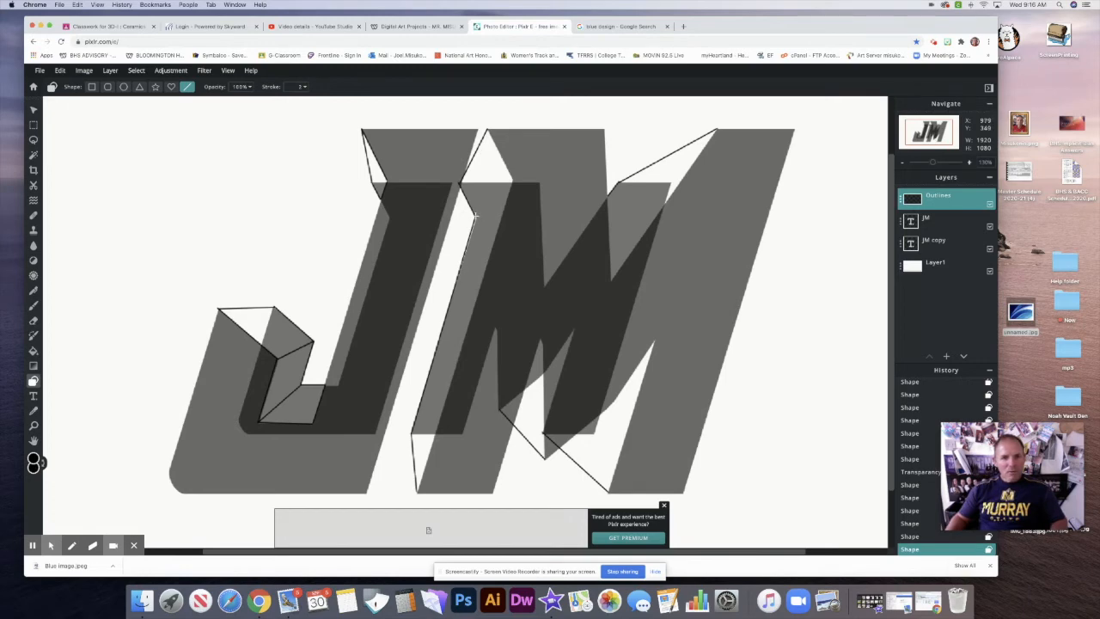
Outline the front M's upper-left notch, long left edge and upper V opening, joining the notch to its grey counterpart
left_click_drag(474, 218, 513, 179)
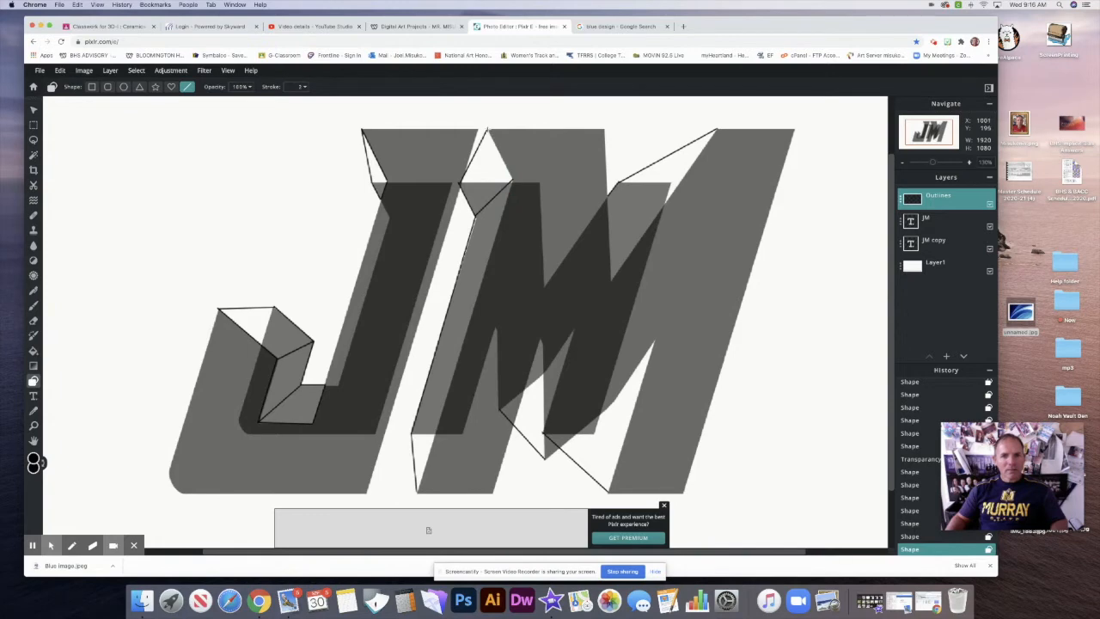
left_click_drag(486, 129, 417, 491)
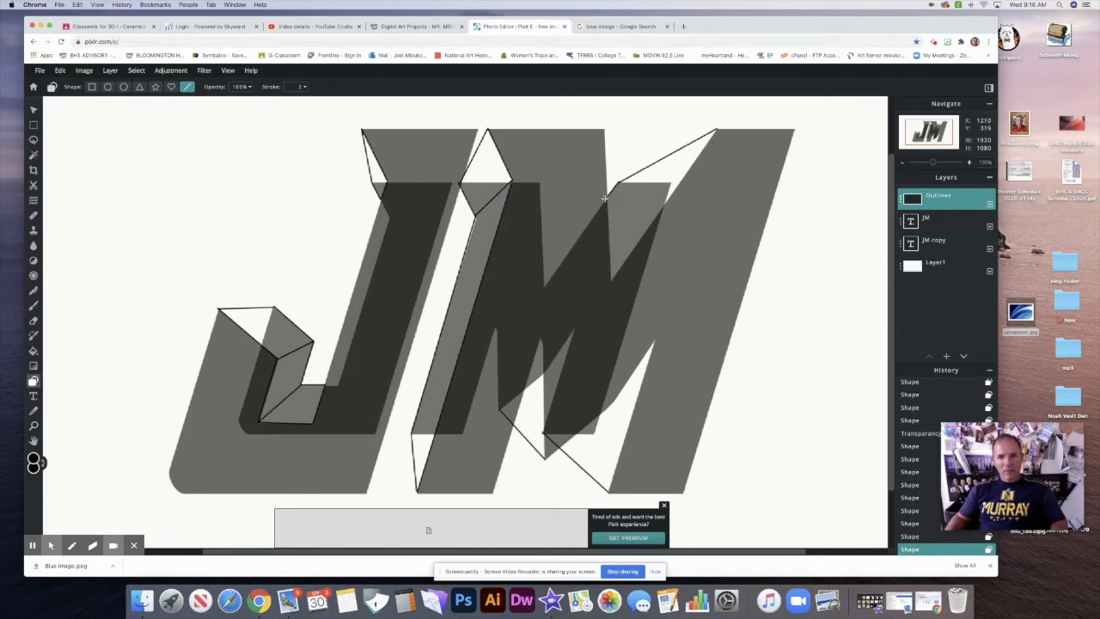
left_click_drag(606, 196, 718, 128)
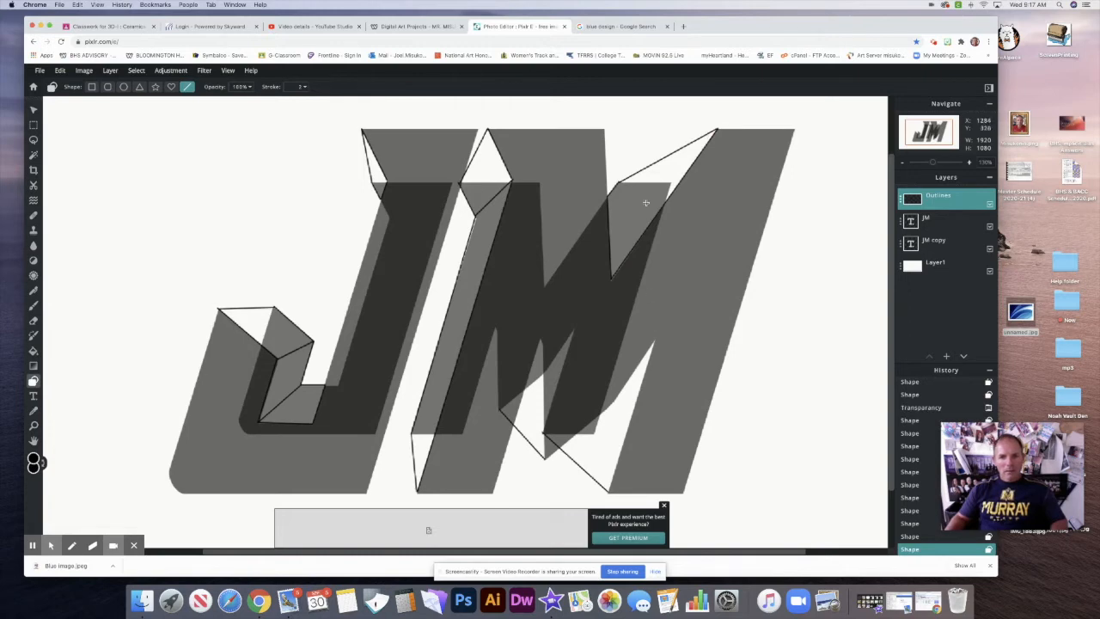
Close the outlines of the two openings between the M's legs with lines along the front letter and grey copy edges
left_click_drag(544, 432, 615, 400)
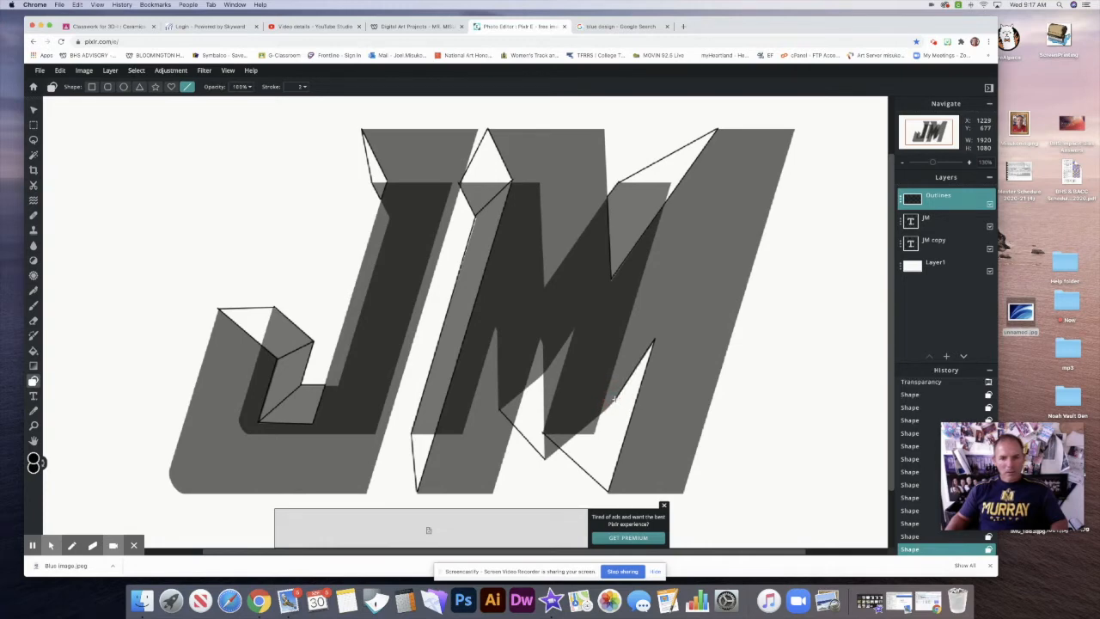
left_click_drag(615, 400, 544, 431)
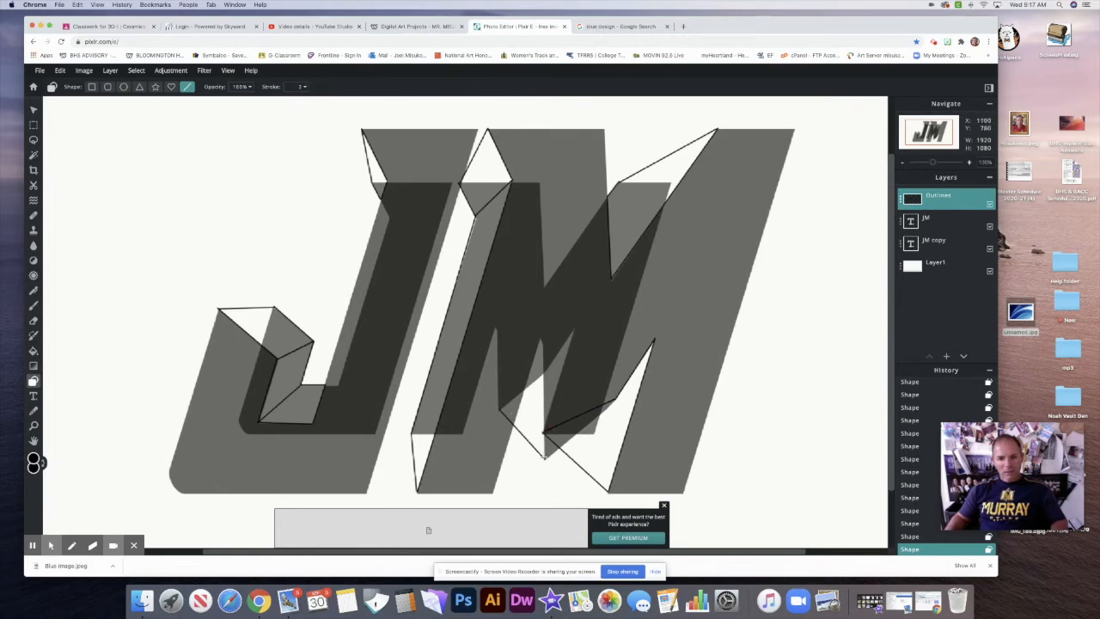
left_click_drag(543, 455, 542, 373)
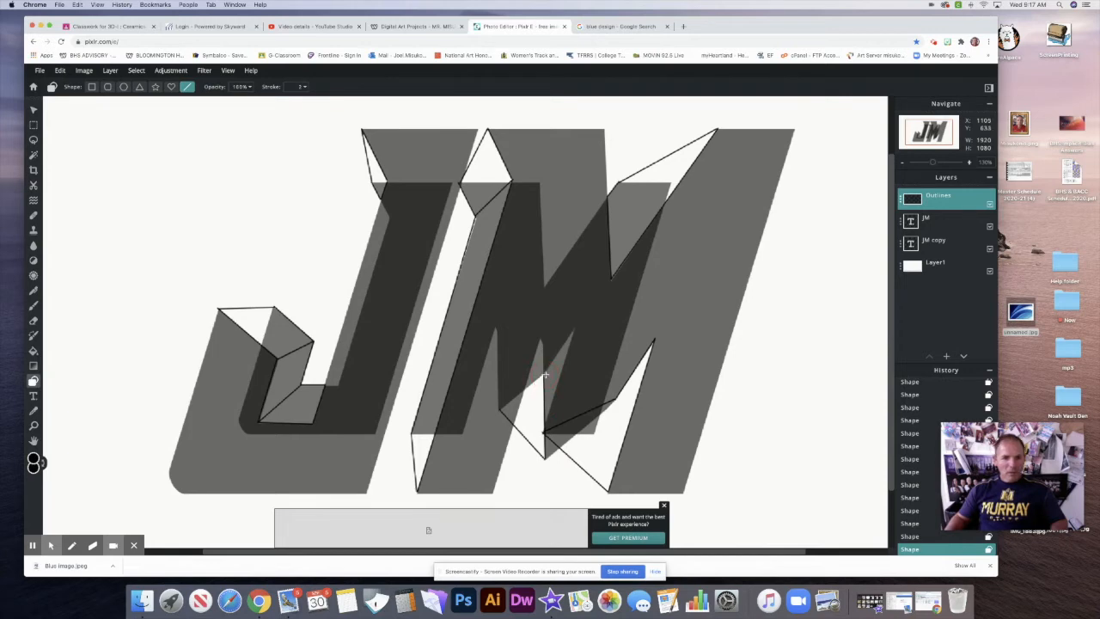
left_click_drag(543, 374, 501, 409)
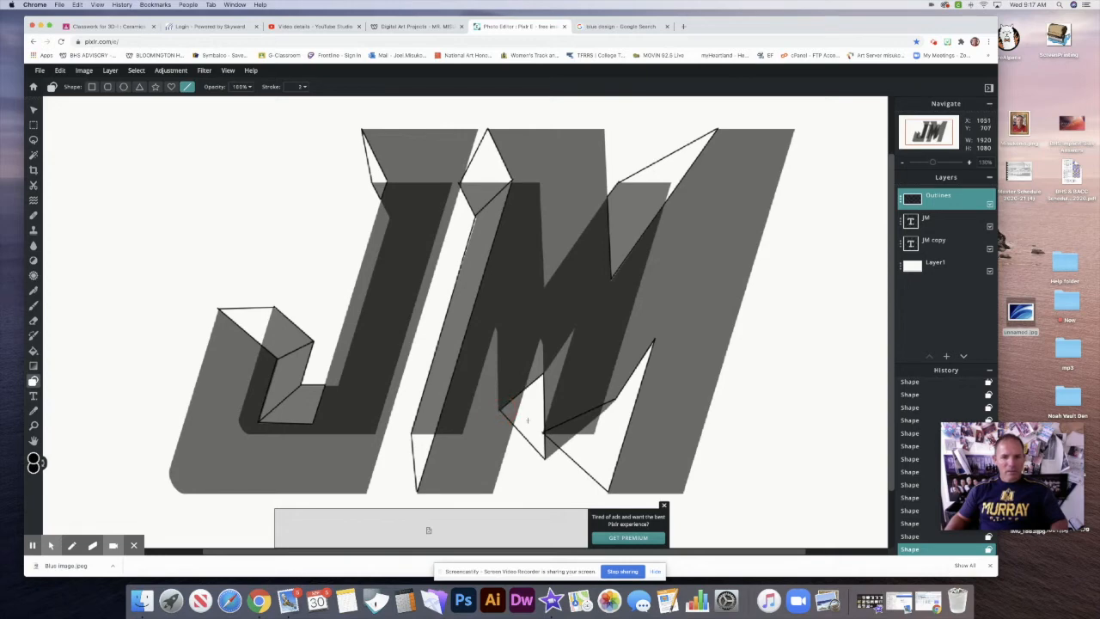
Hide the JM and JM copy layers and touch up the outline corner at the grey M's upper left
left_click(988, 227)
left_click(990, 249)
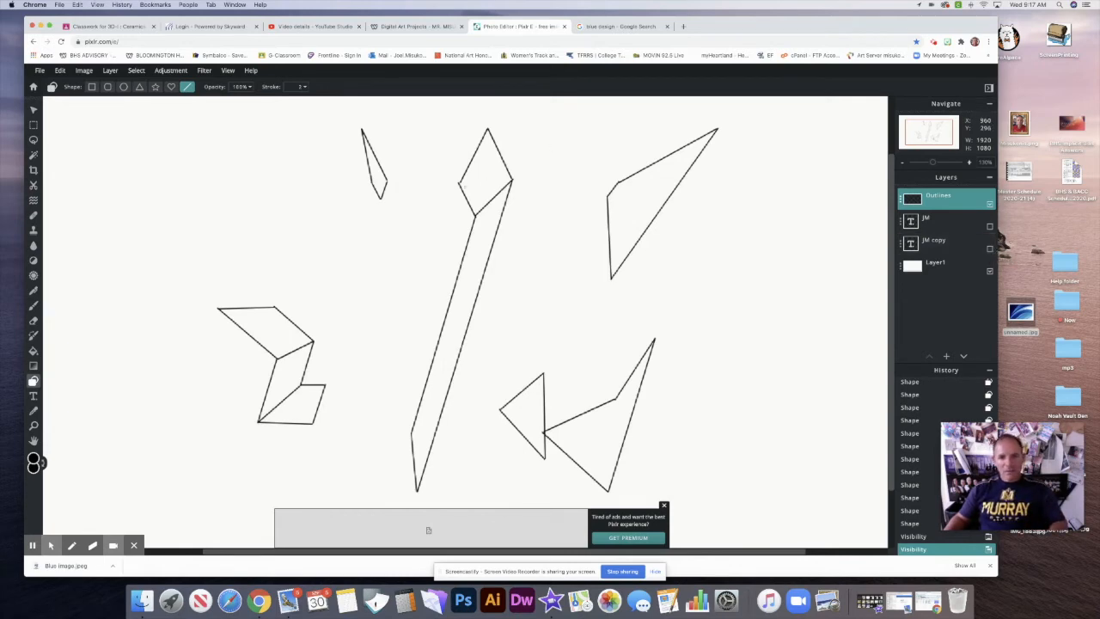
left_click(460, 183)
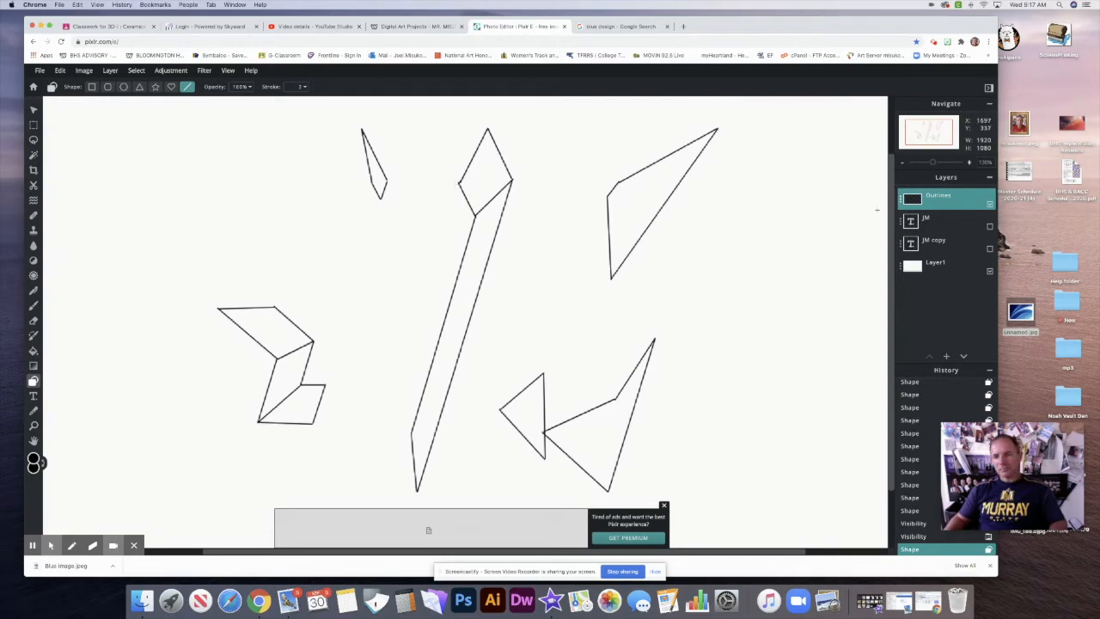
Show the JM layer again and set its transparency to 100
left_click(990, 226)
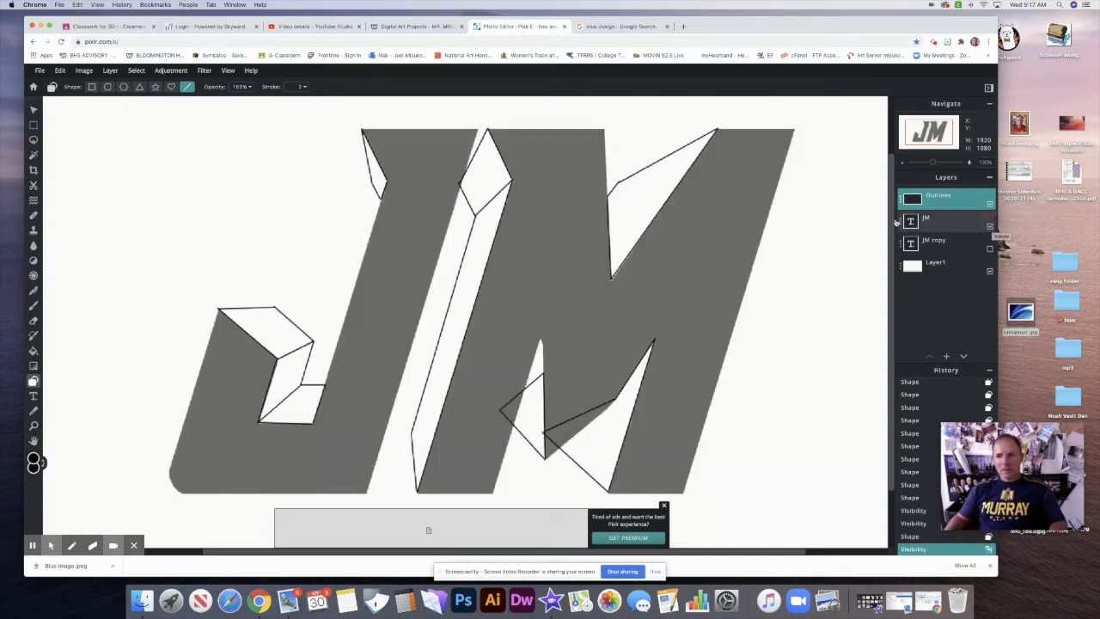
left_click(902, 220)
left_click_drag(856, 286, 905, 293)
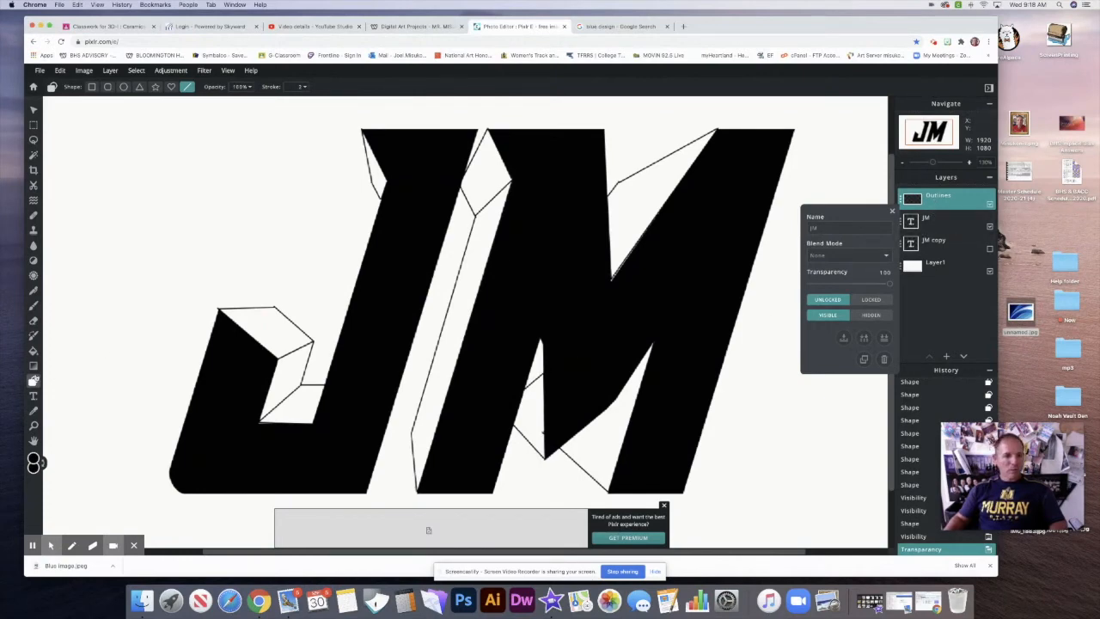
Switch to the Eraser with a 75 px brush and 0% softness, undoing a trial erase in the M's lower opening
left_click(35, 321)
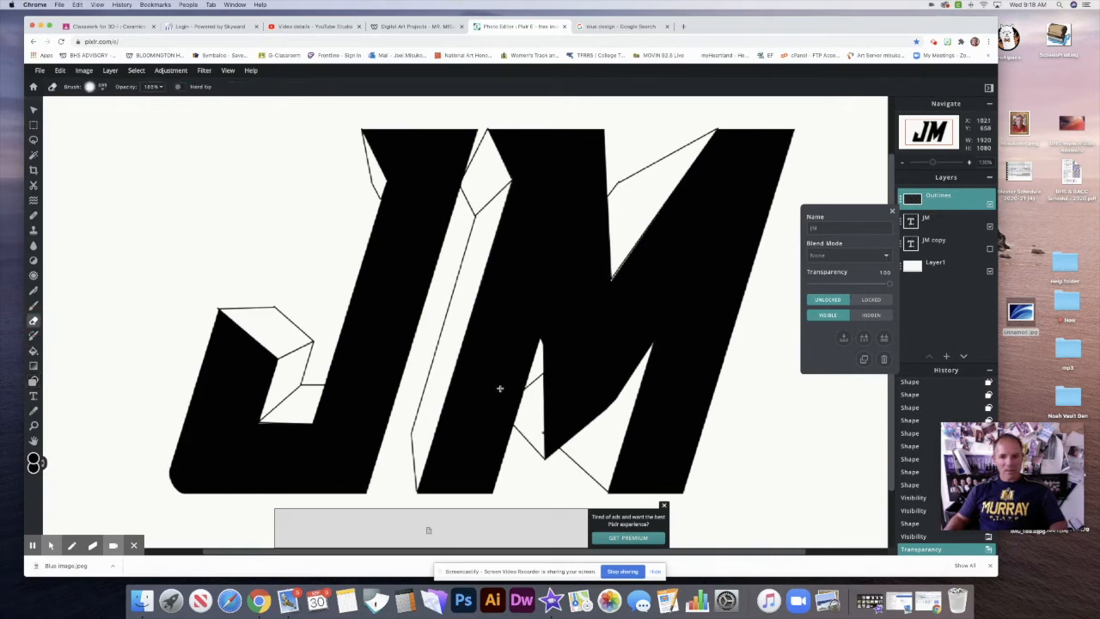
left_click(536, 376)
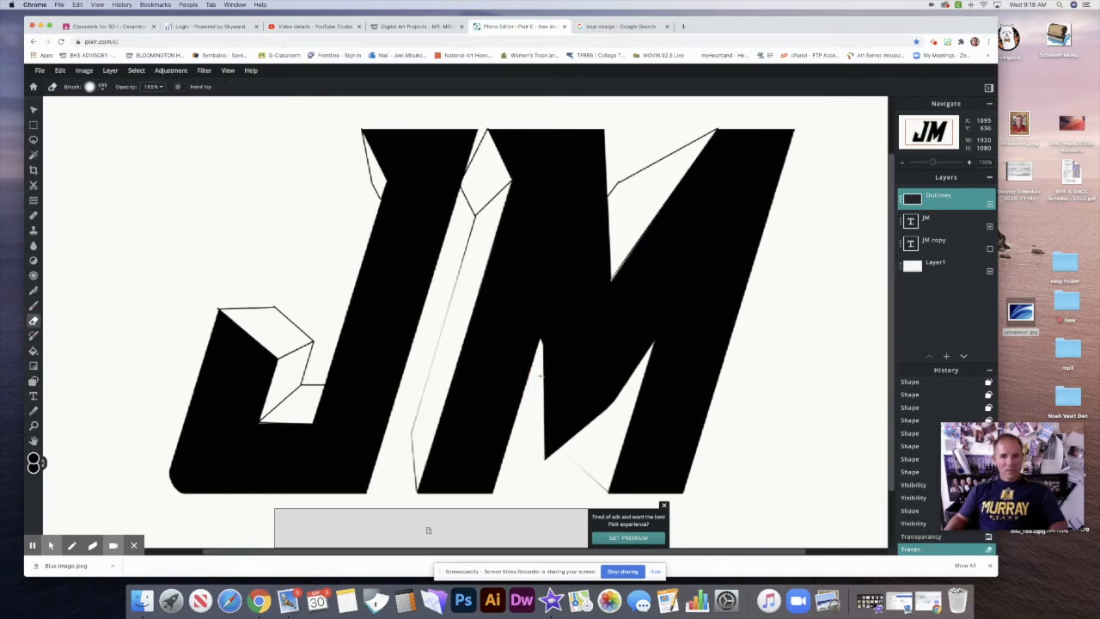
key("super+z")
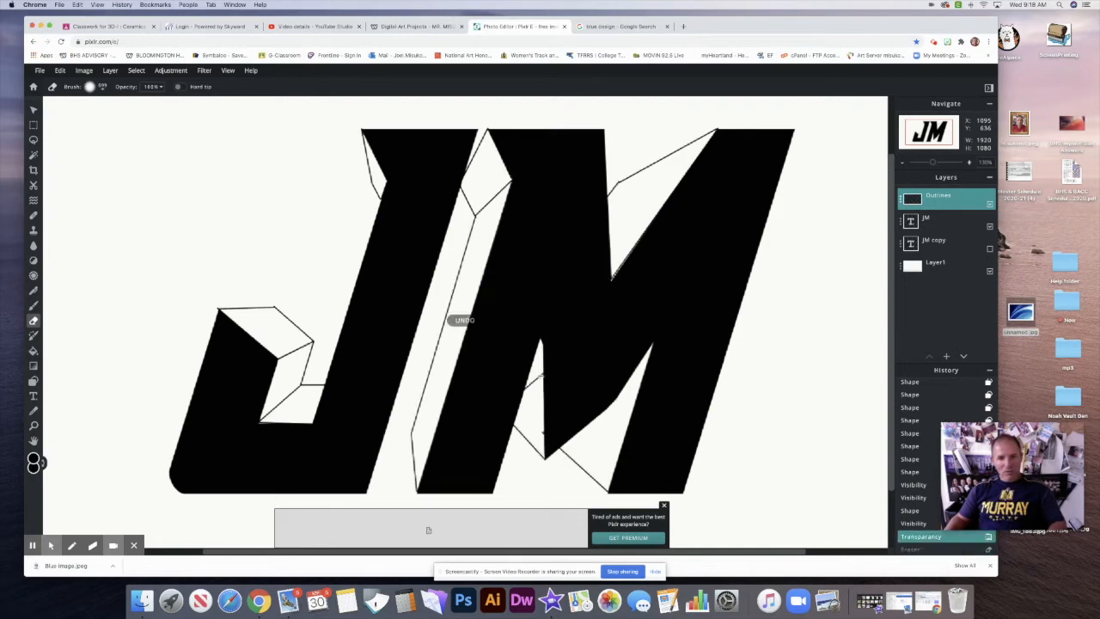
left_click(102, 89)
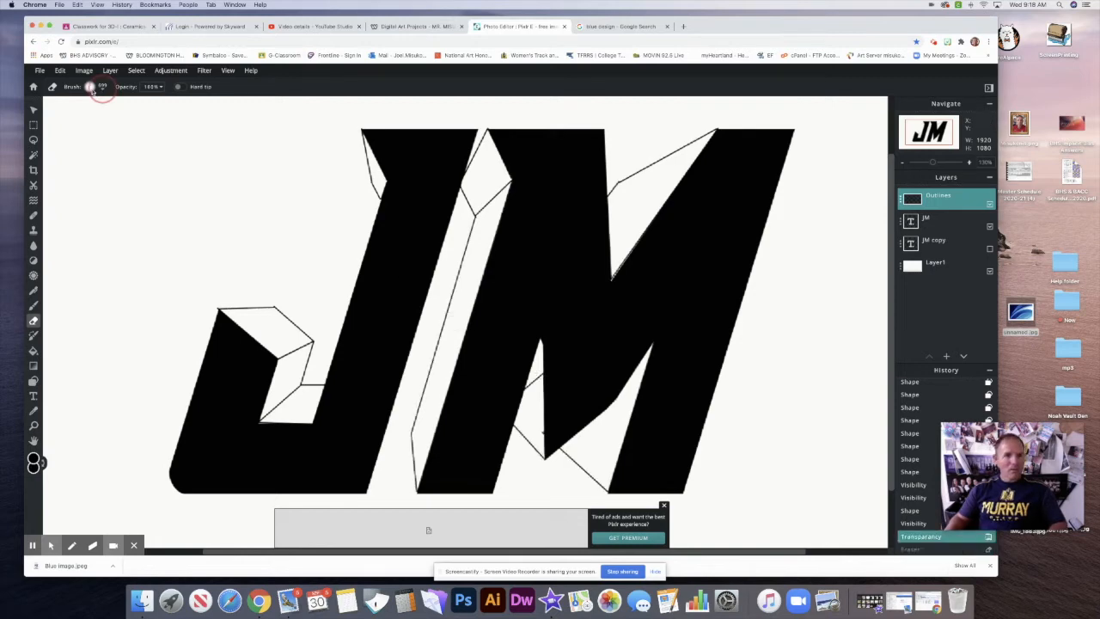
left_click(98, 118)
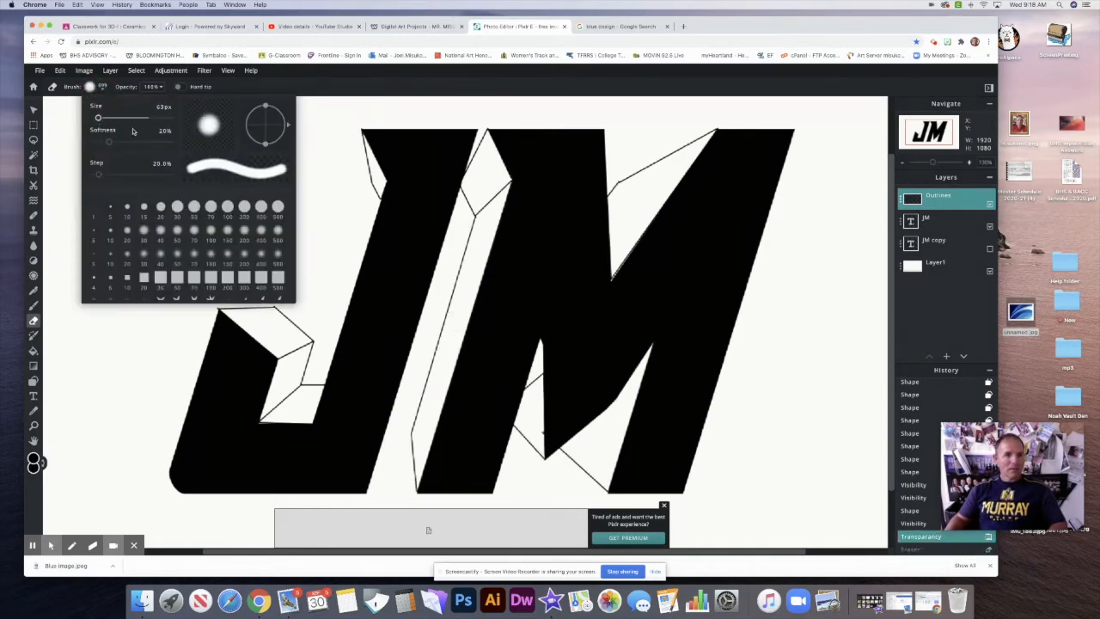
left_click_drag(108, 141, 93, 142)
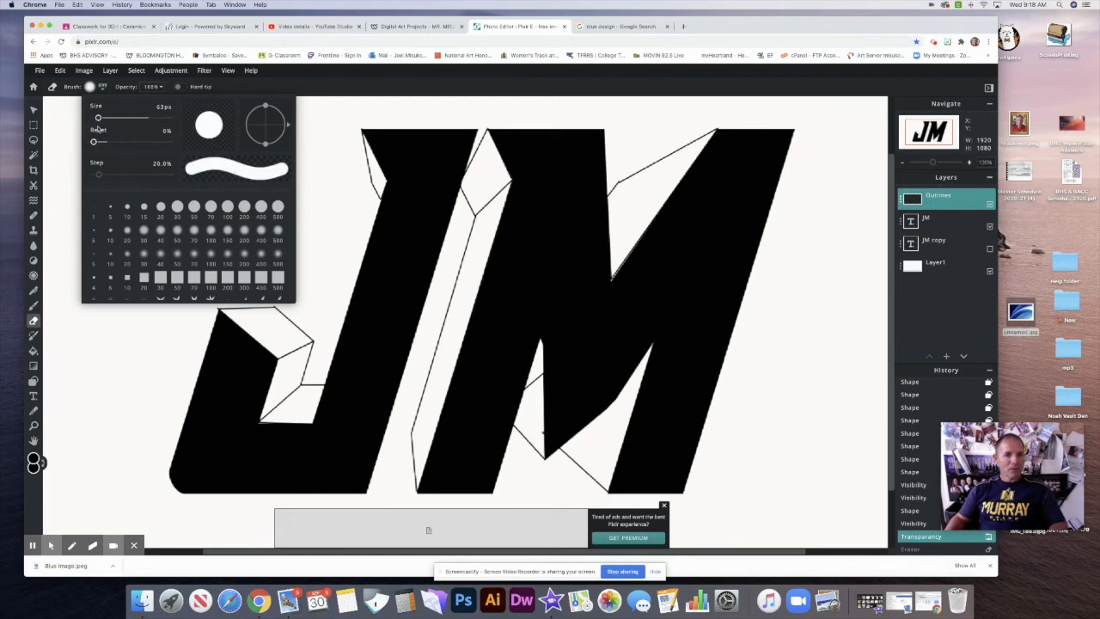
left_click(99, 118)
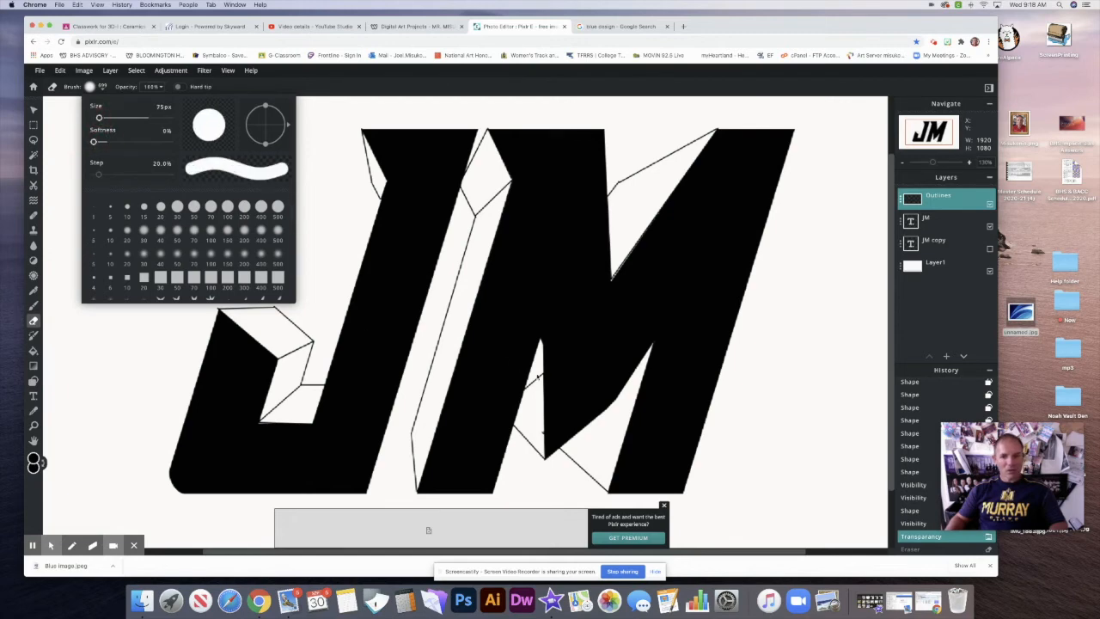
Erase the stray outline in the M's lower-left opening and the leftover mark beside its middle point
left_click(532, 376)
left_click_drag(531, 378, 545, 386)
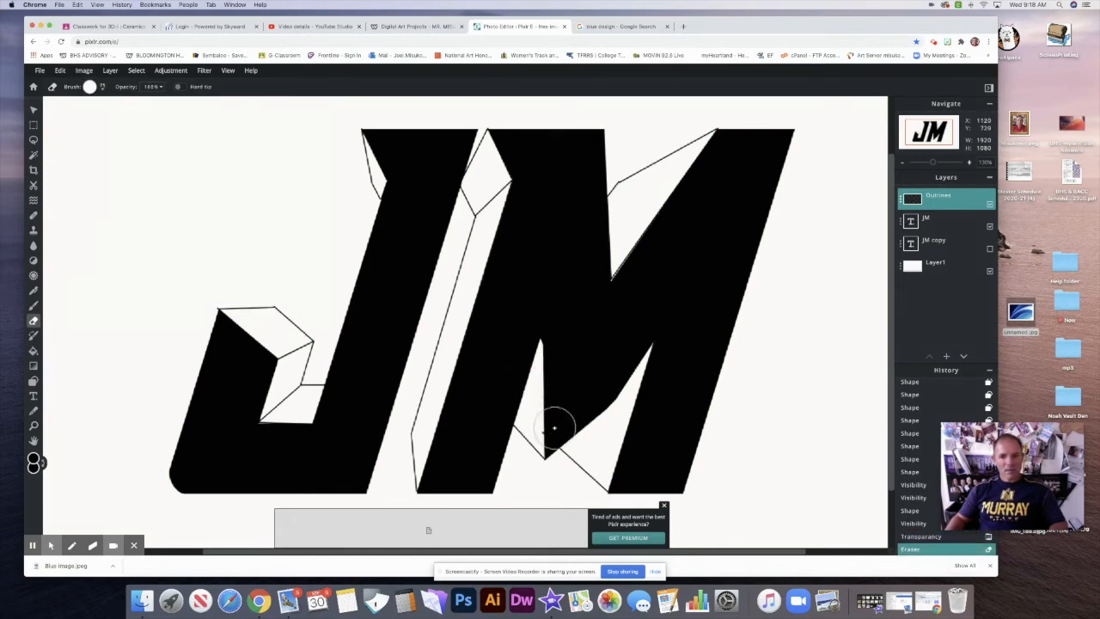
left_click(550, 419)
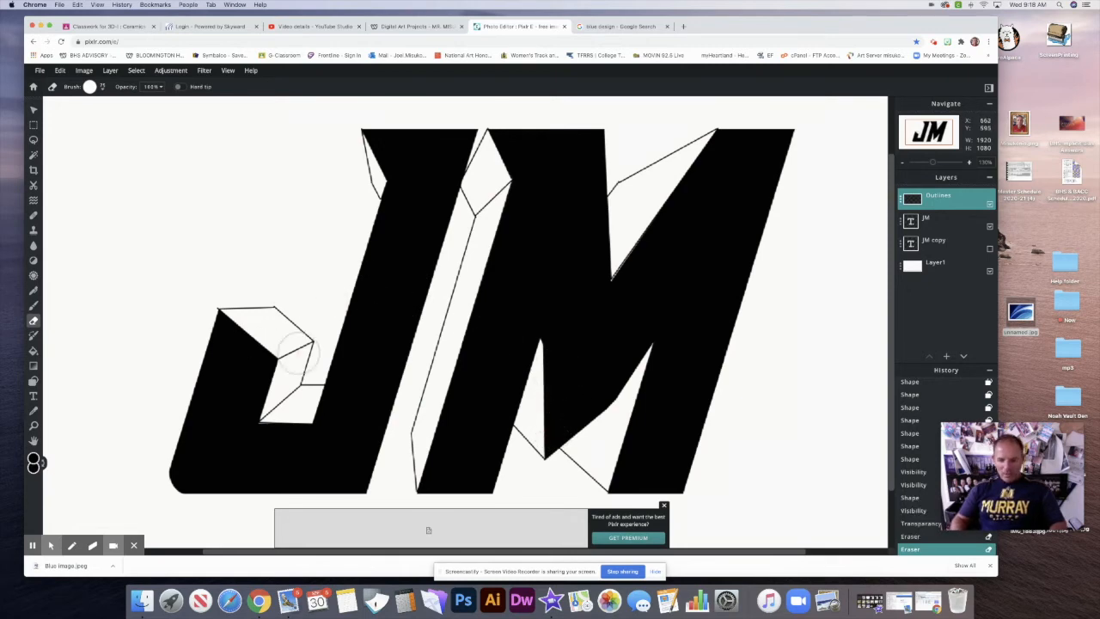
key("super+minus")
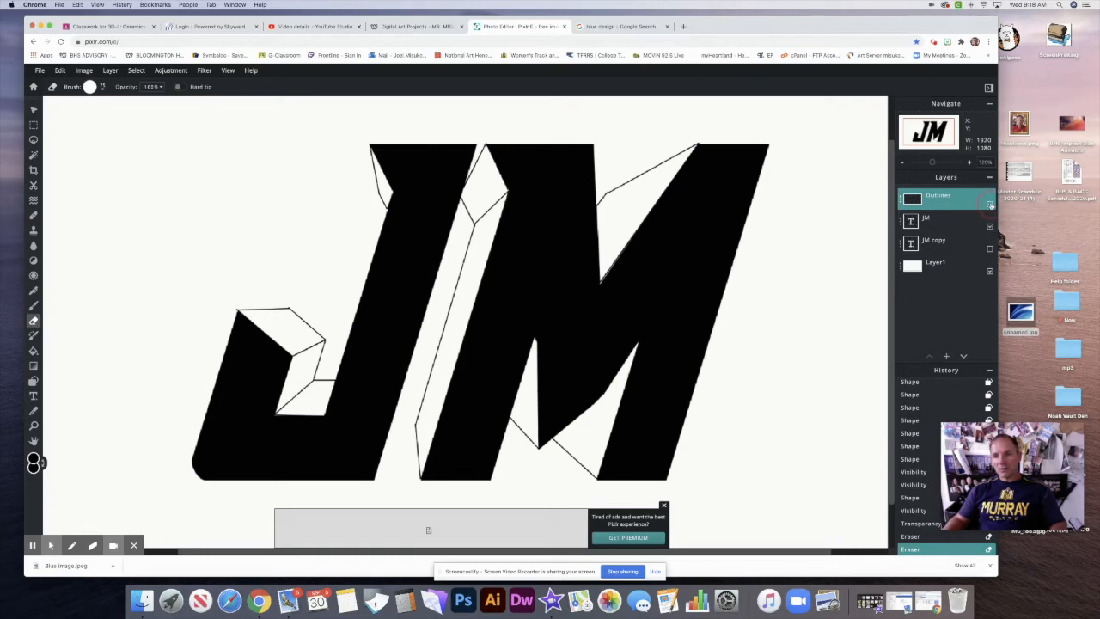
Hide the Outlines layer and add unnamed.jpg from the desktop as a new image layer
left_click(990, 203)
left_click(990, 271)
left_click(990, 271)
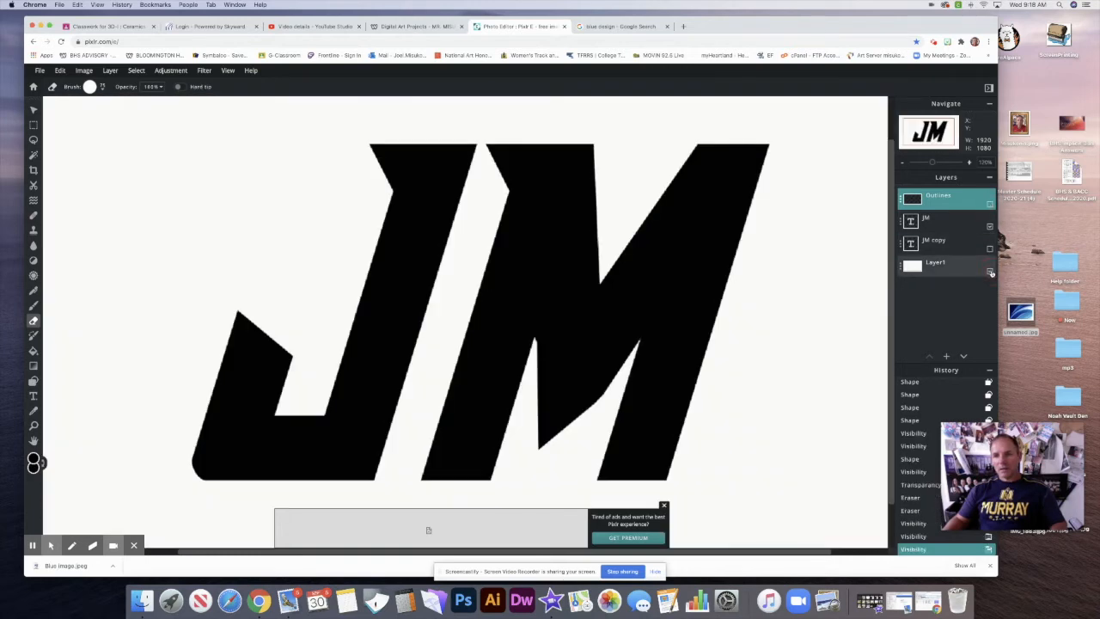
left_click(945, 355)
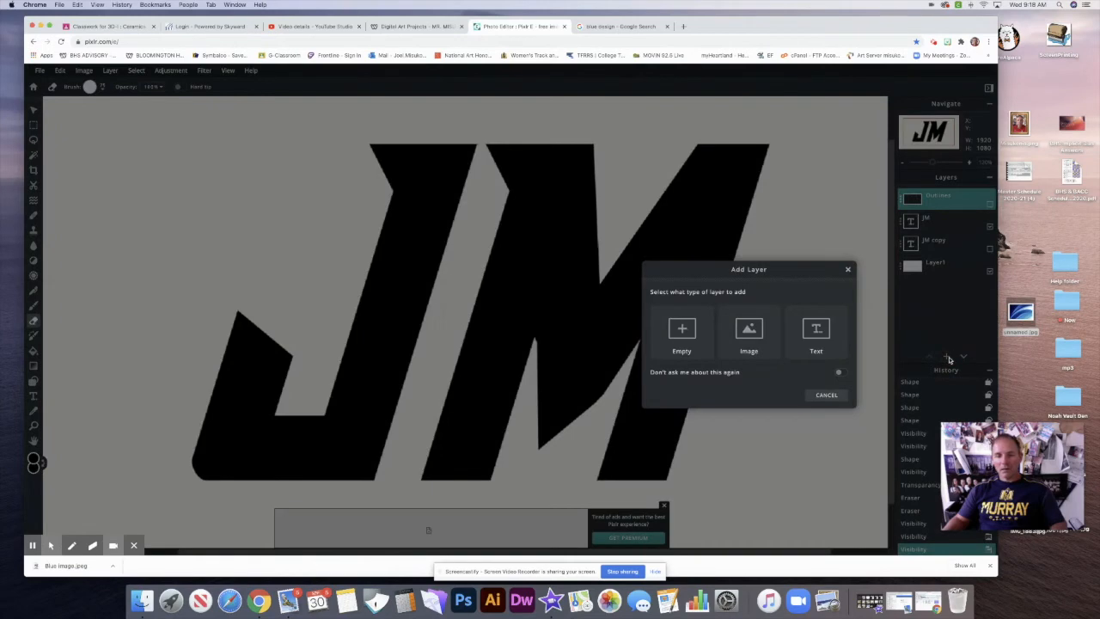
left_click(749, 335)
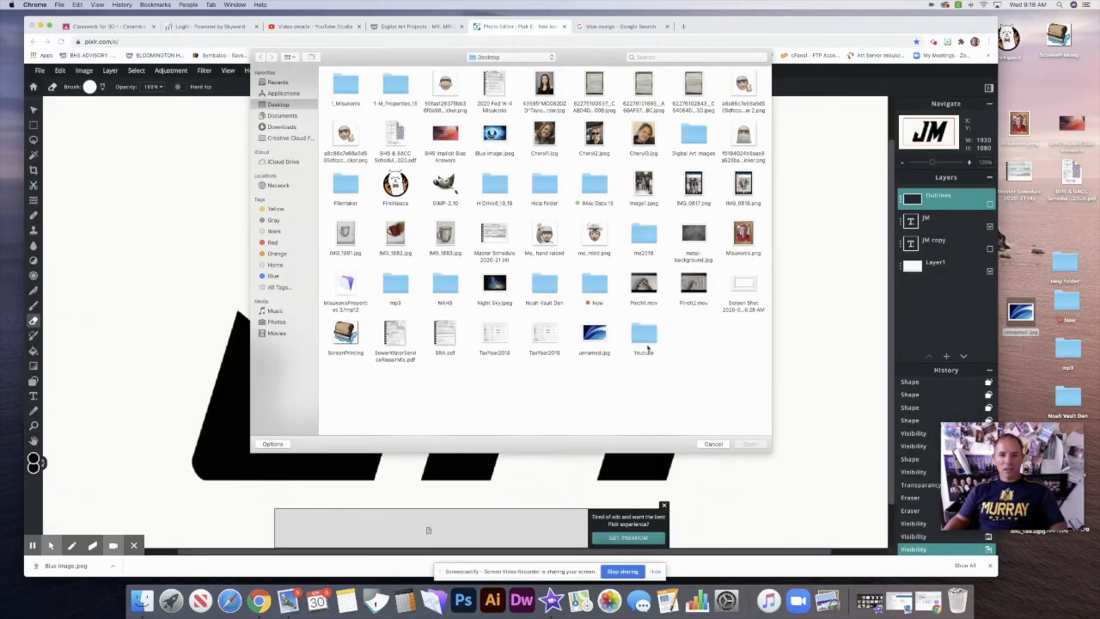
left_click(595, 335)
left_click(750, 445)
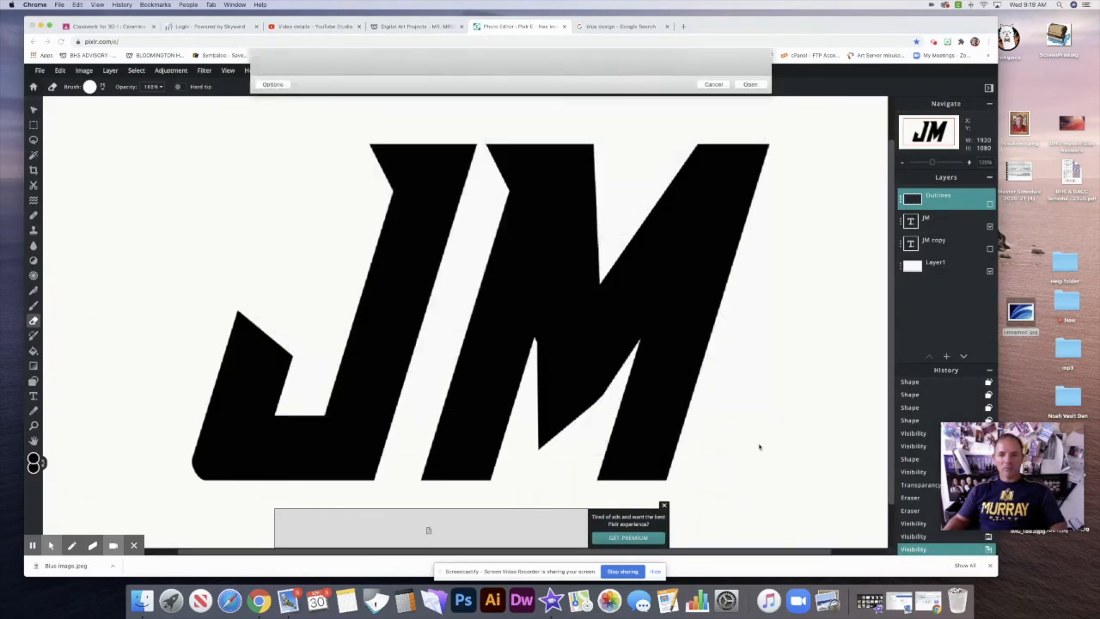
Move and enlarge the blue image until it completely covers the JM letters
left_click_drag(514, 309, 333, 168)
left_click_drag(416, 264, 625, 398)
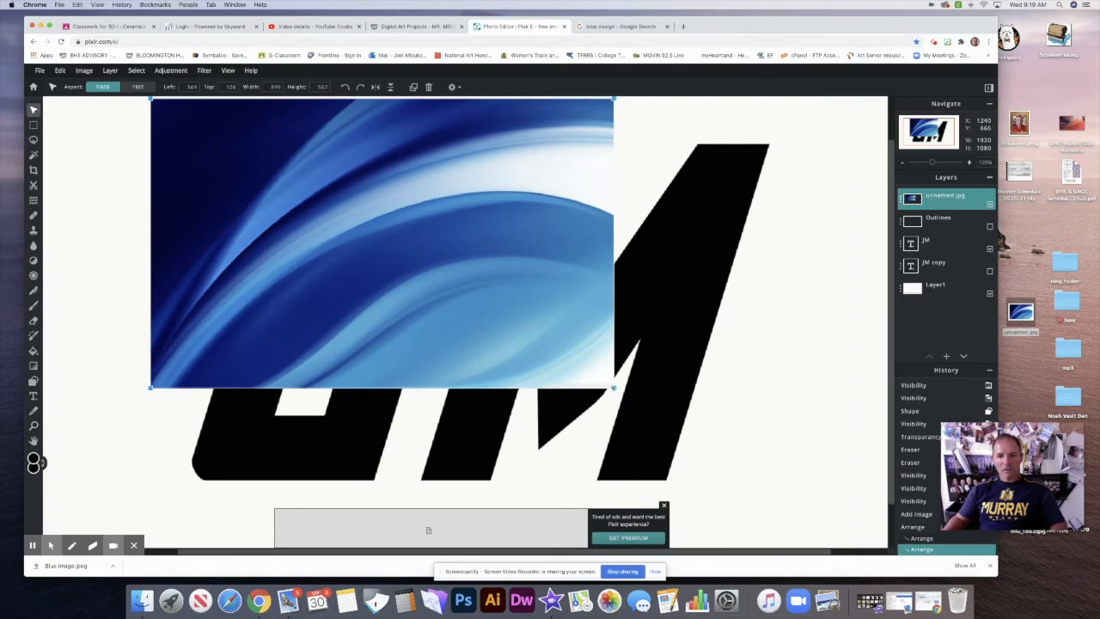
left_click_drag(633, 412, 810, 531)
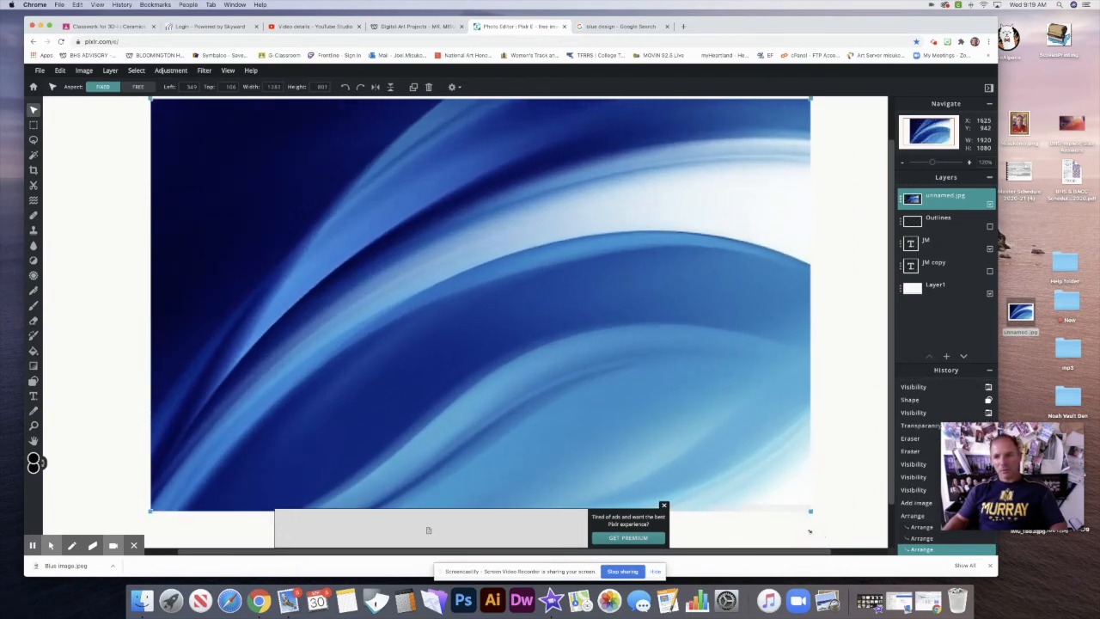
Place the JM layer above unnamed.jpg and select the area around the letters with the Wand
left_click(944, 237)
left_click_drag(943, 238, 942, 203)
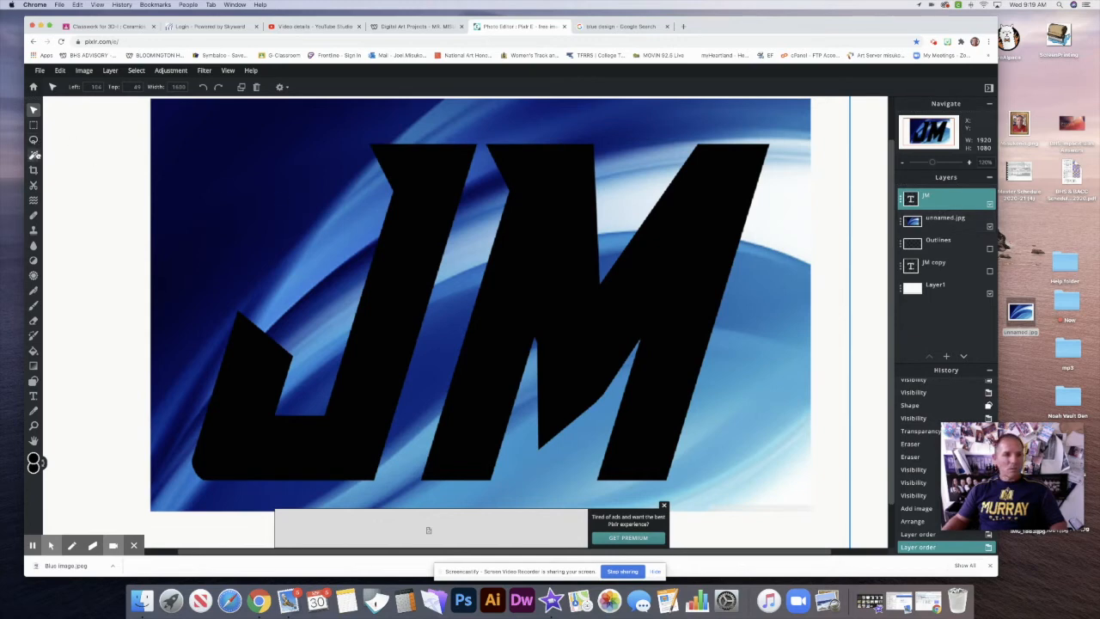
left_click(33, 155)
left_click(331, 174)
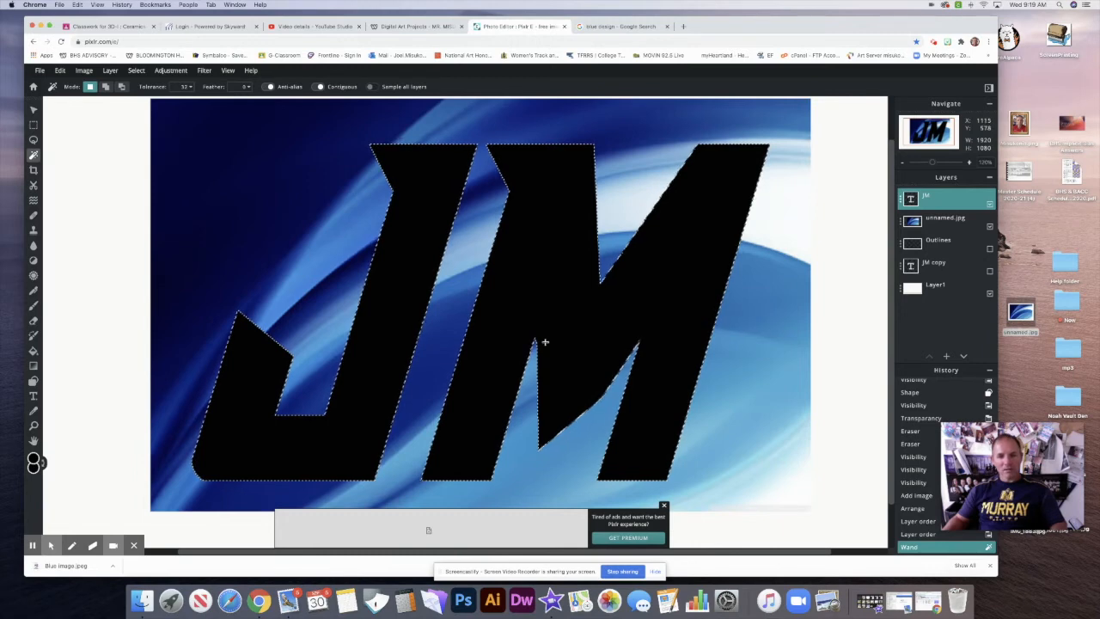
Erase the unnamed.jpg image outside the letters within the selection, using an eraser brush of about 850 px
left_click(939, 225)
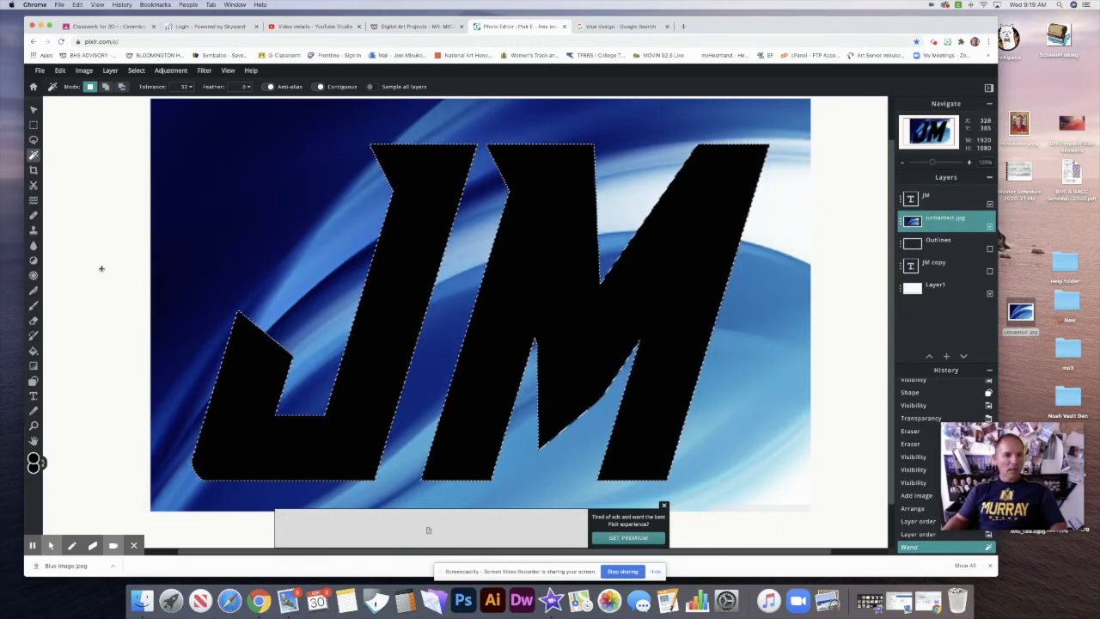
left_click(34, 320)
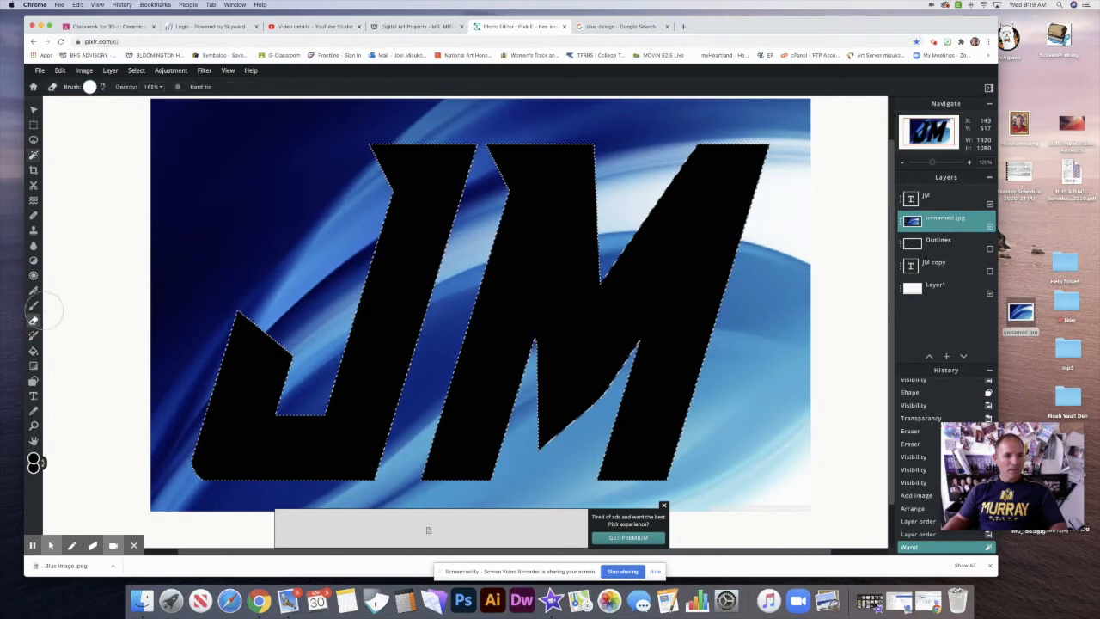
left_click(89, 86)
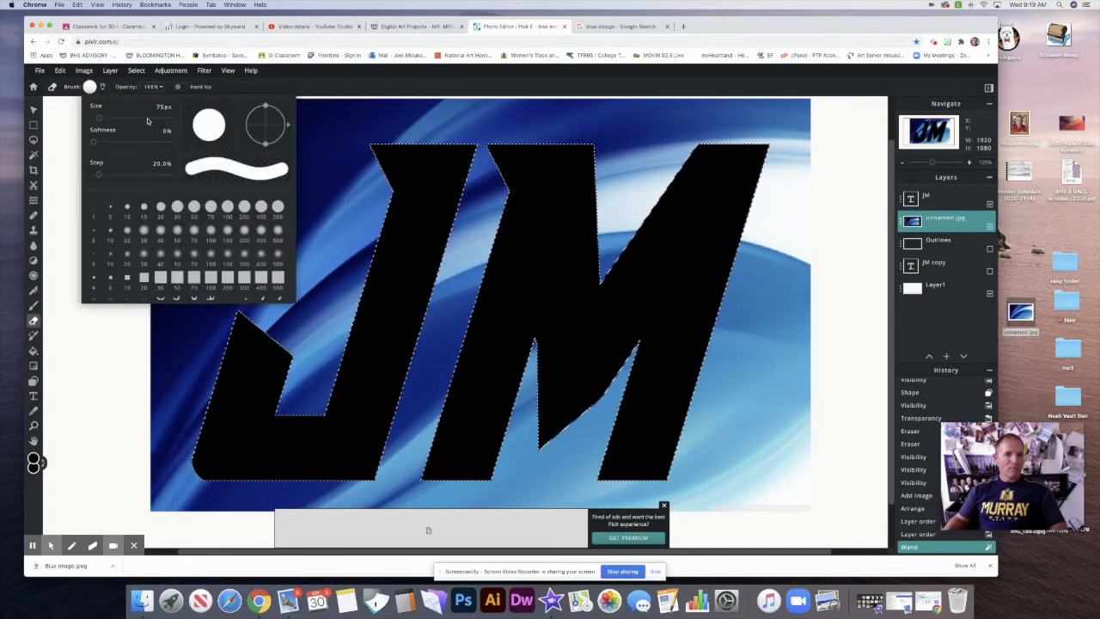
left_click_drag(138, 117, 162, 118)
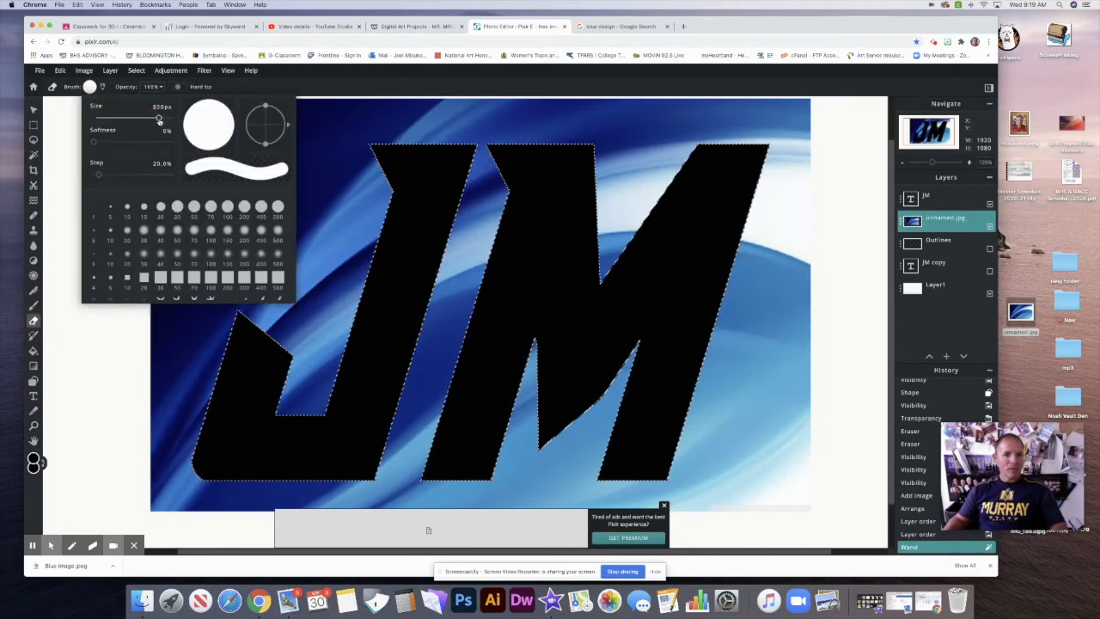
left_click(358, 140)
mouse_move(649, 155)
left_mouse_down()
mouse_move(786, 196)
mouse_move(576, 348)
mouse_move(289, 344)
left_mouse_up()
mouse_move(836, 509)
left_mouse_down()
mouse_move(652, 352)
mouse_move(209, 152)
mouse_move(77, 260)
left_mouse_up()
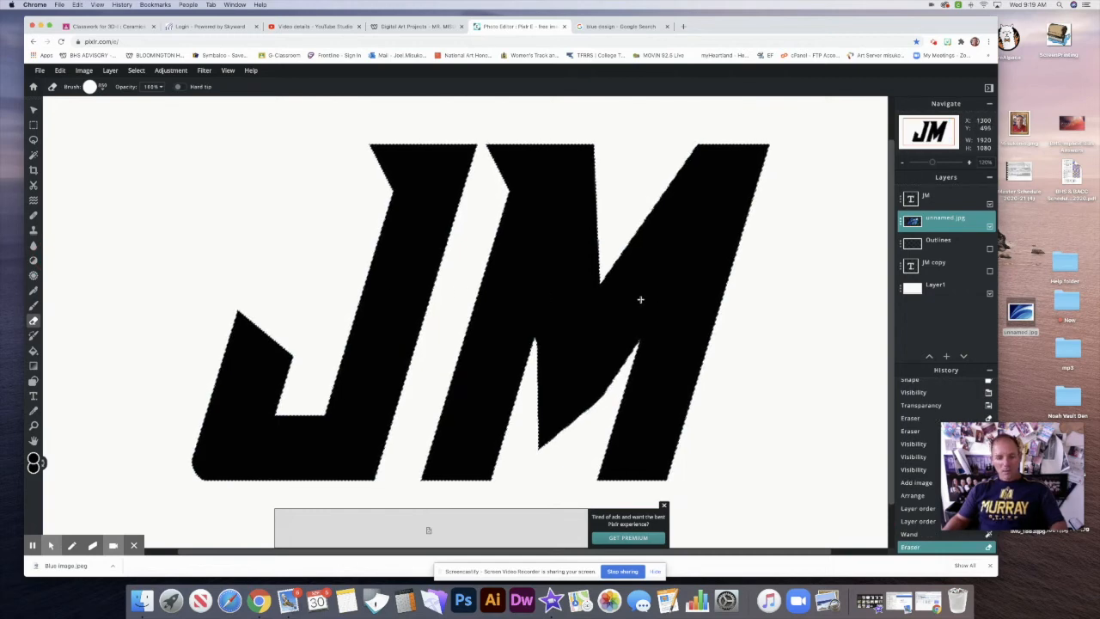
Clear the selection, hide the JM layer and show the Outlines layer again
key("super+d")
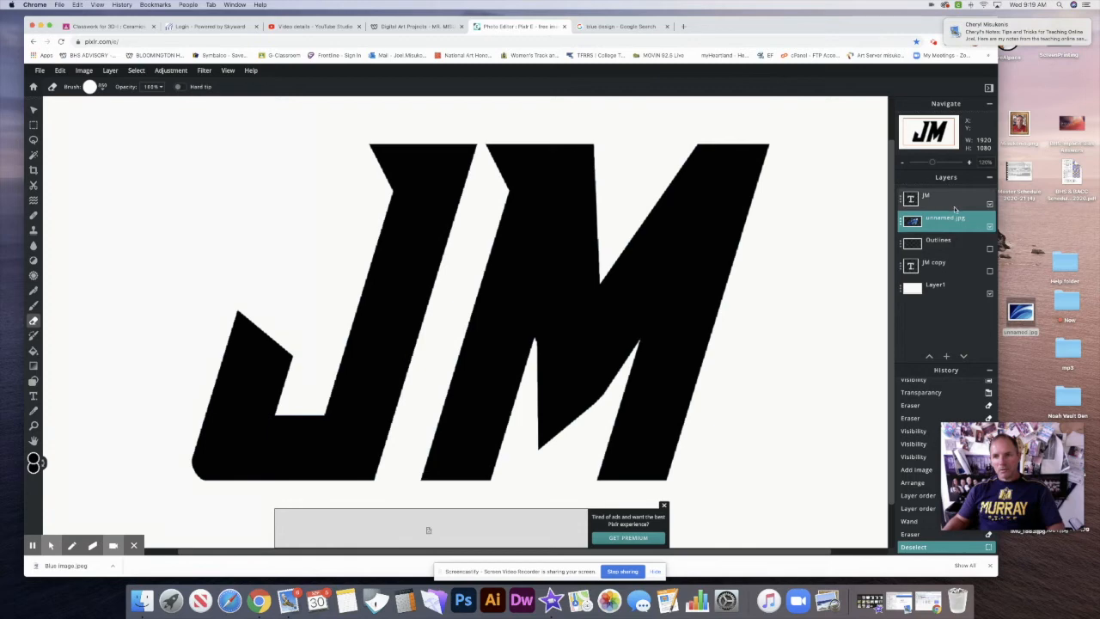
left_click(990, 204)
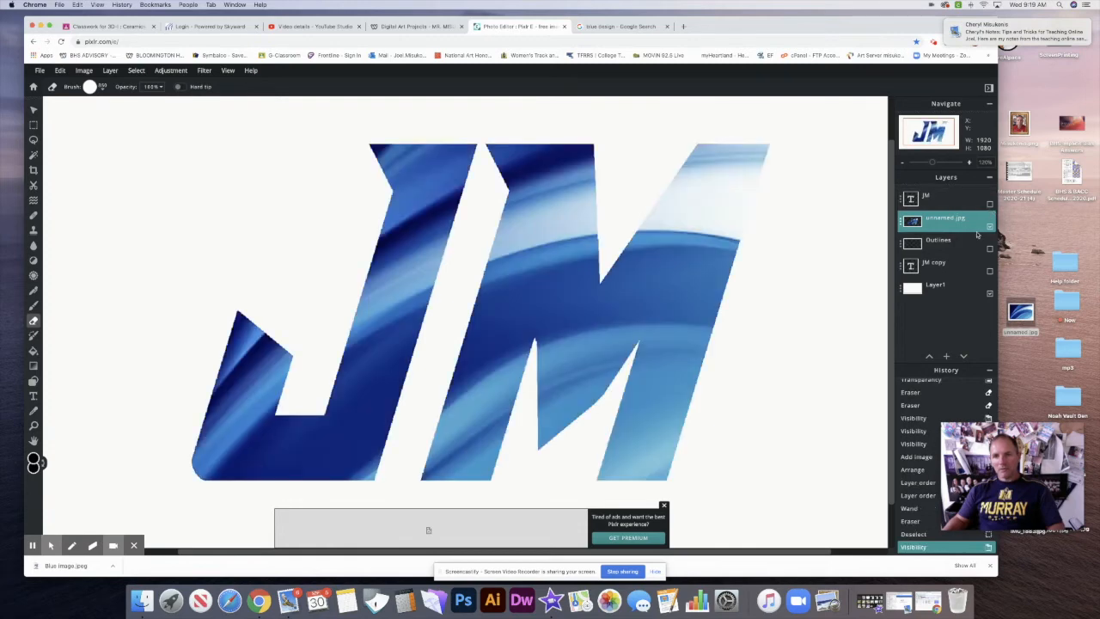
left_click(989, 249)
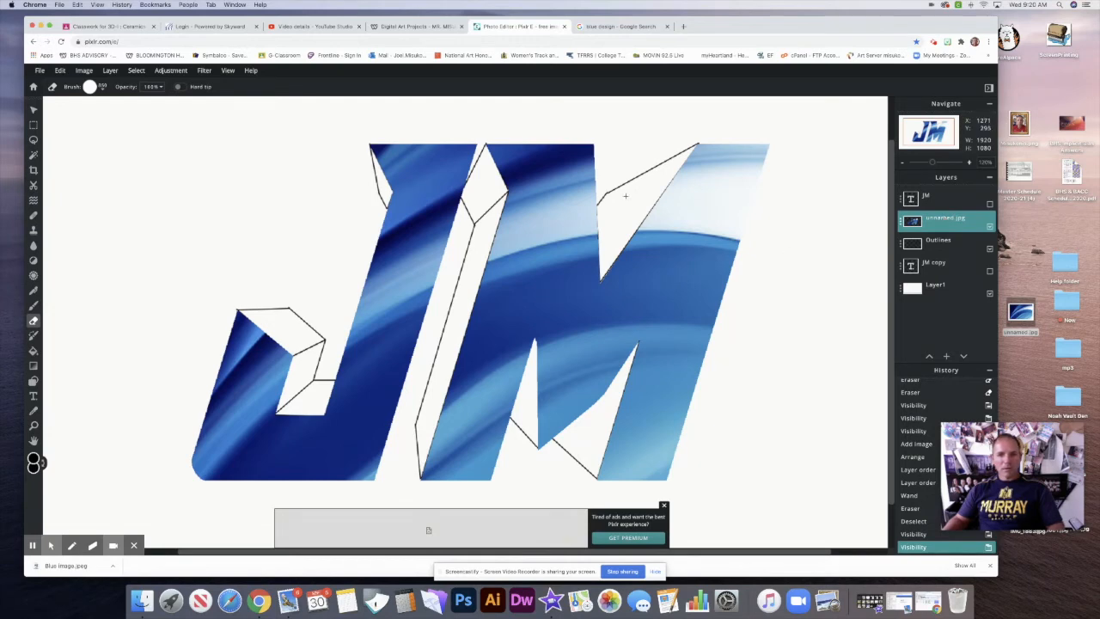
Make Outlines the active layer and set the foreground colour to dark grey
left_click(932, 243)
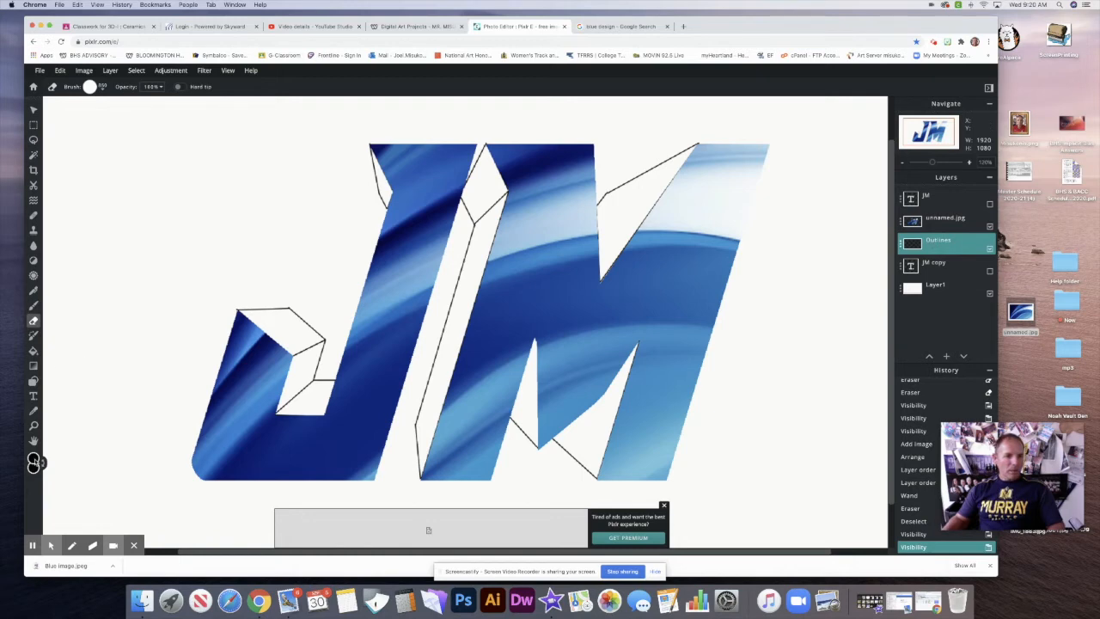
left_click(34, 463)
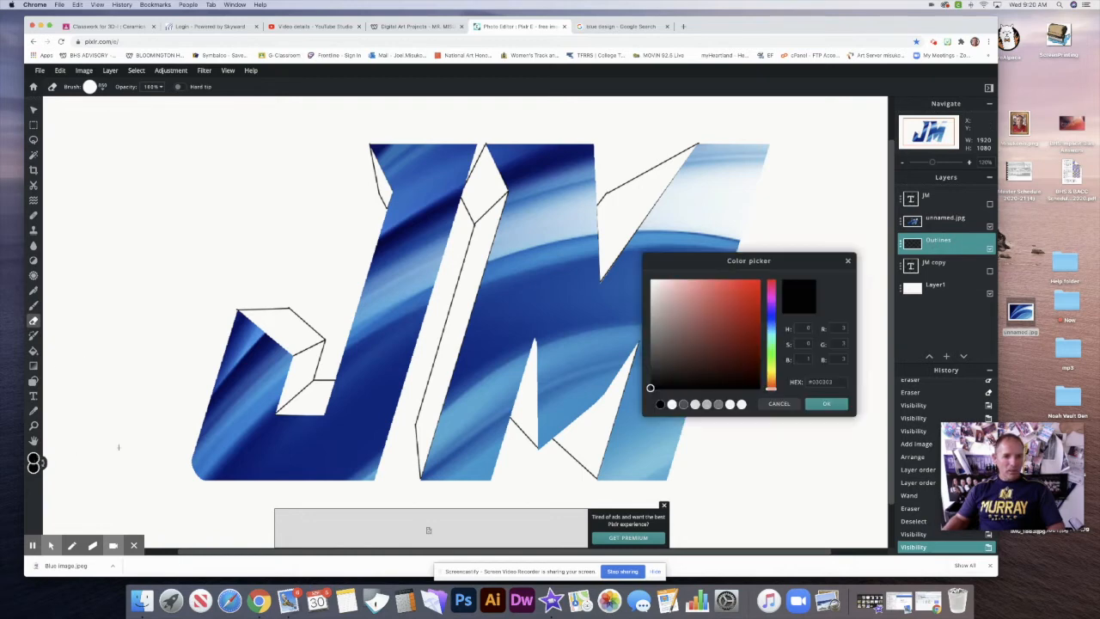
left_click(651, 361)
left_click(807, 403)
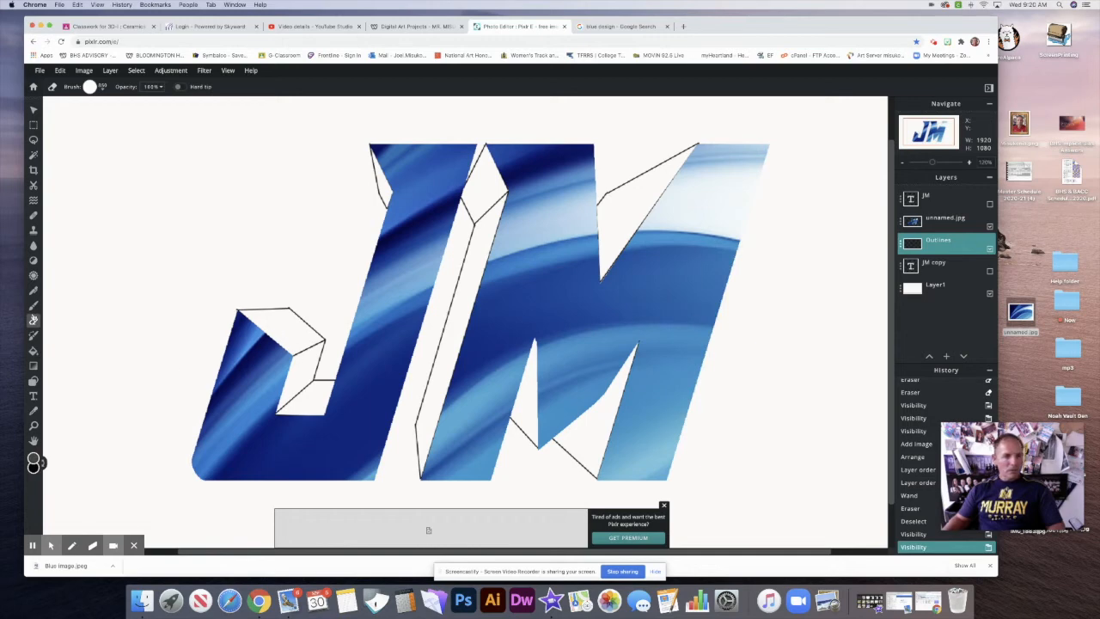
Fill the closed outline sections beside the J, between the letters and in the M's upper notch with dark grey
left_click(33, 351)
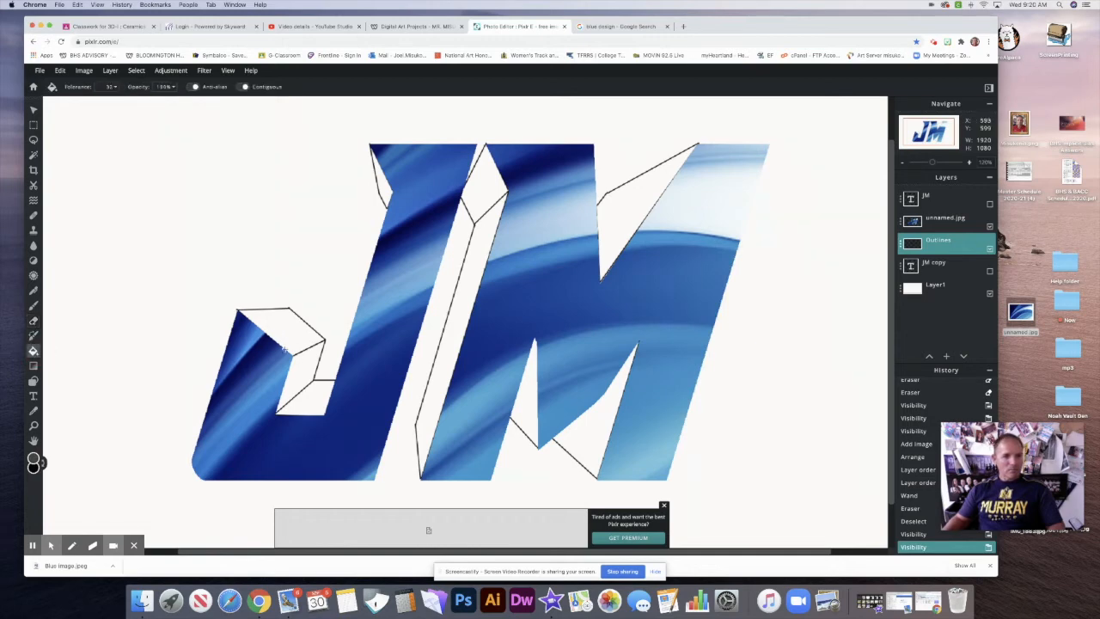
left_click(297, 344)
left_click(297, 370)
left_click(313, 397)
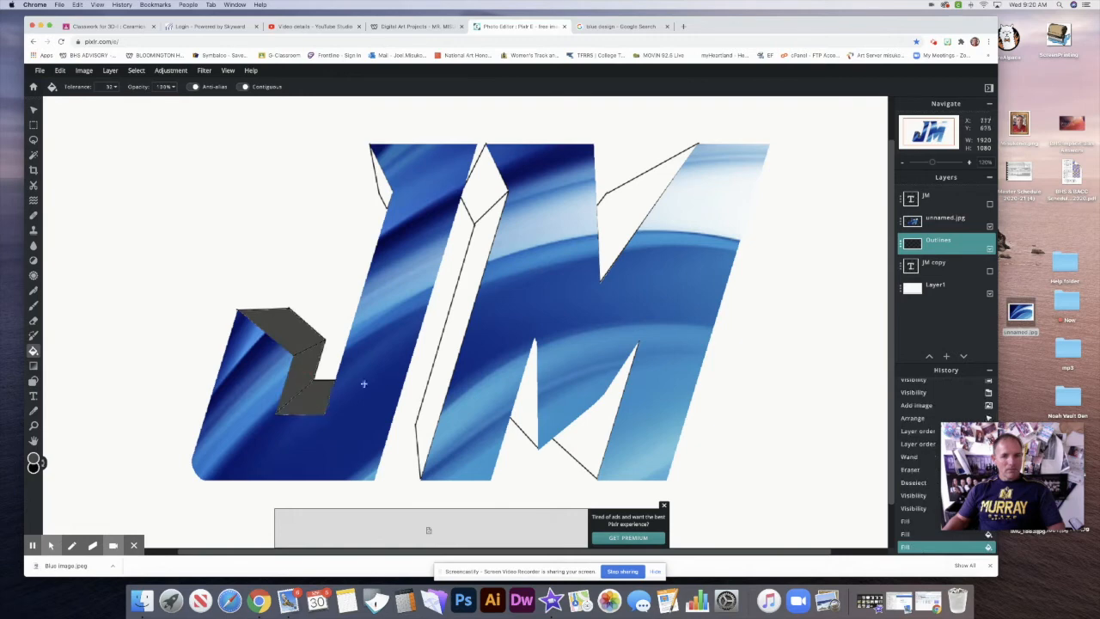
left_click(450, 354)
left_click(484, 182)
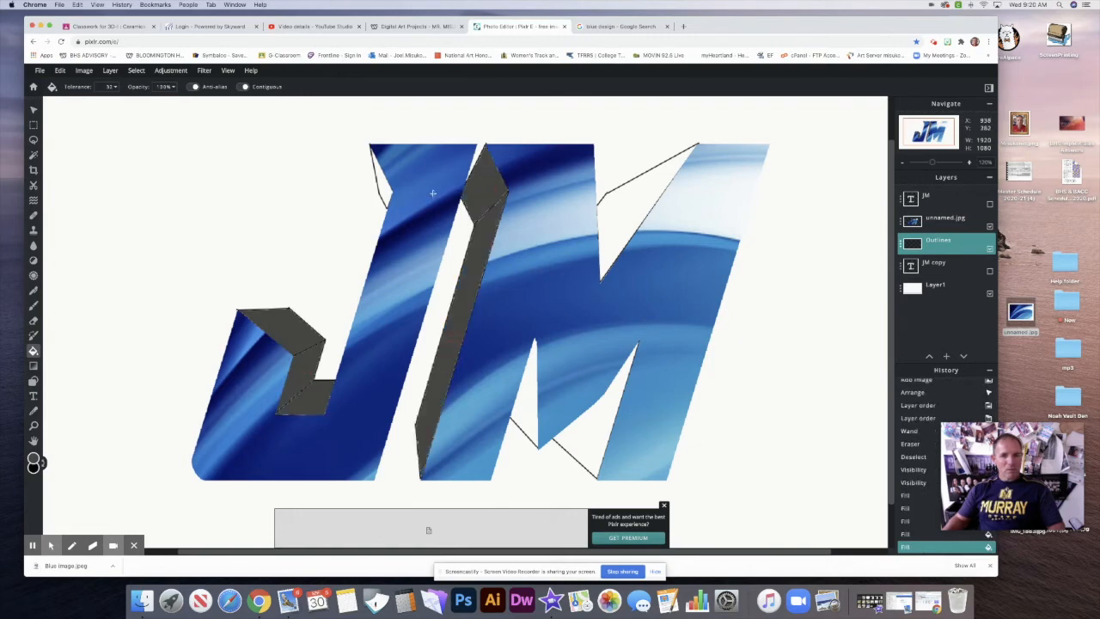
left_click(385, 184)
left_click(634, 211)
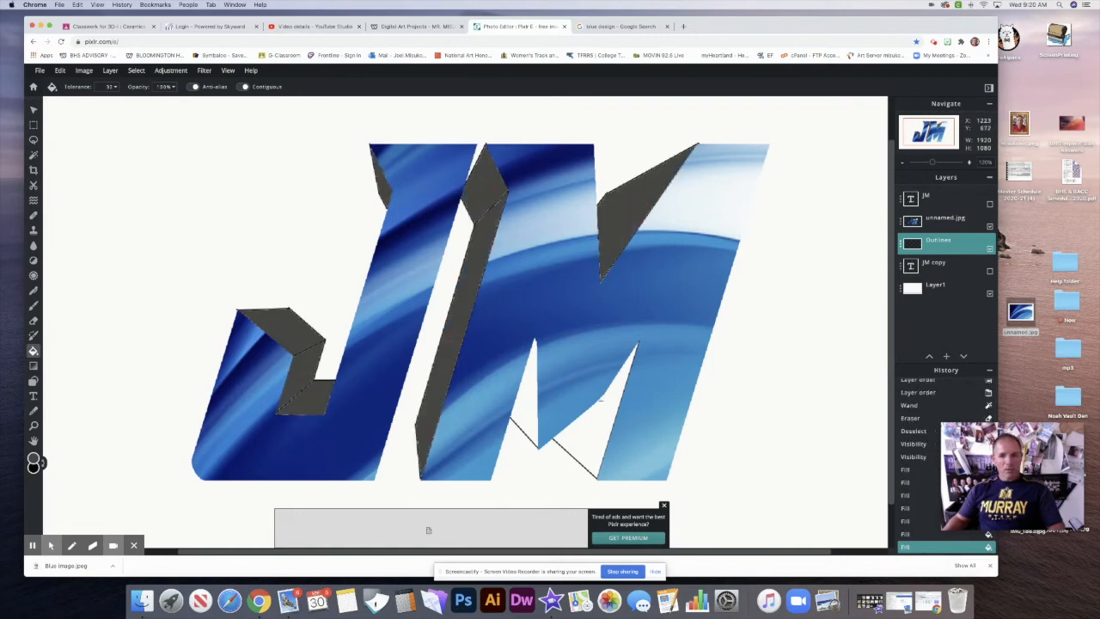
Try to fill the M's lower-left opening with dark grey, undoing each attempt
left_click(524, 407)
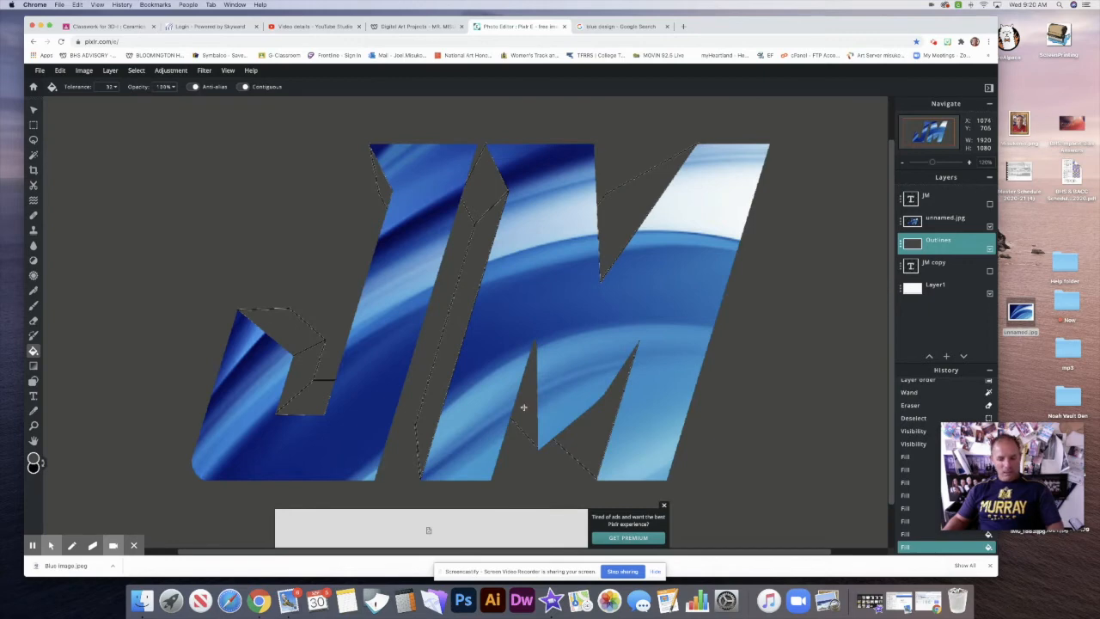
key("super+z")
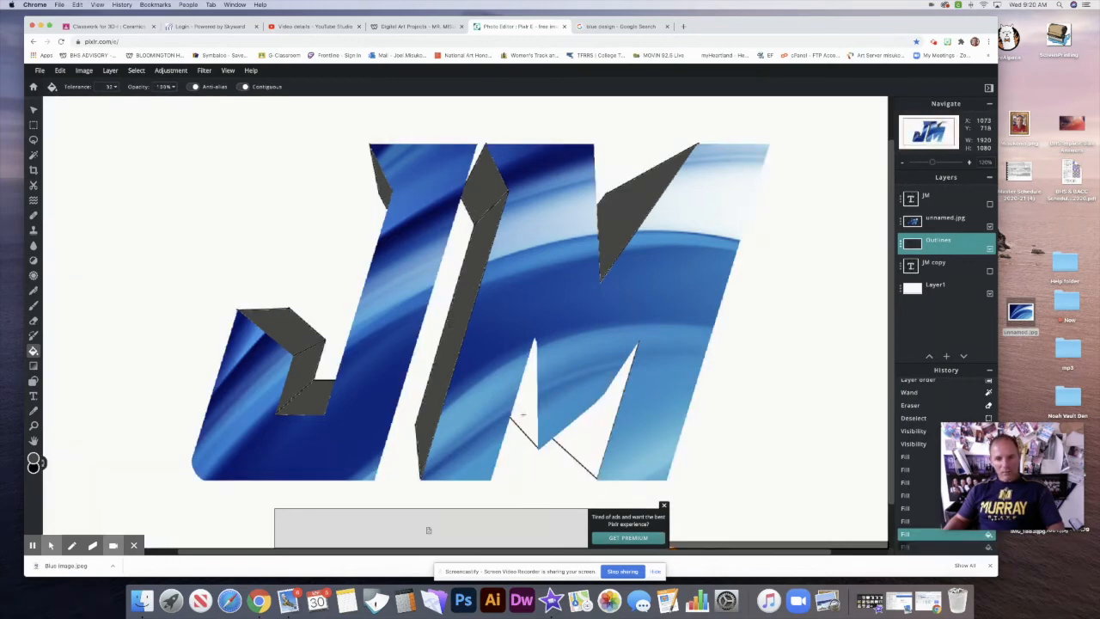
left_click(522, 414)
key("super+z")
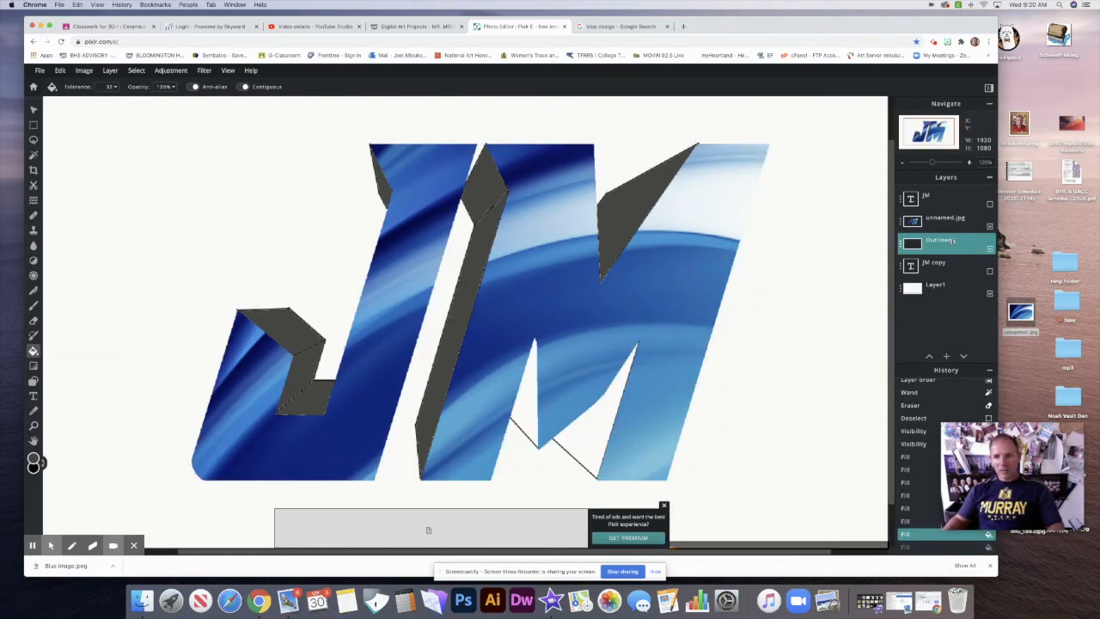
Examine the outlines around the M's lower openings for gaps by toggling the visibility of the unnamed.jpg and Outlines layers
left_click(989, 227)
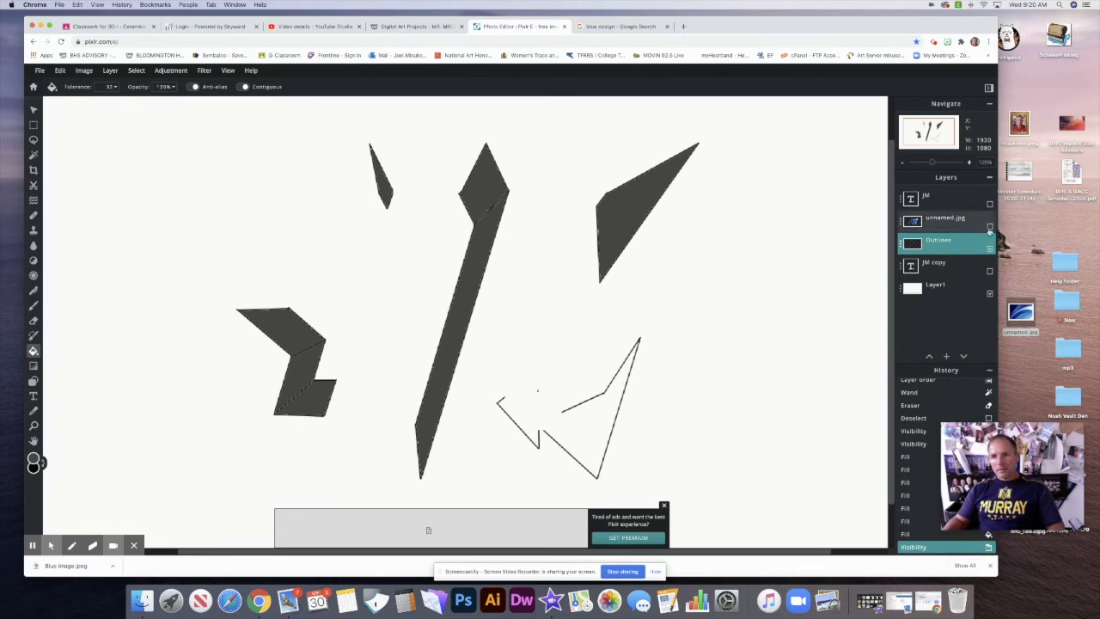
left_click(989, 227)
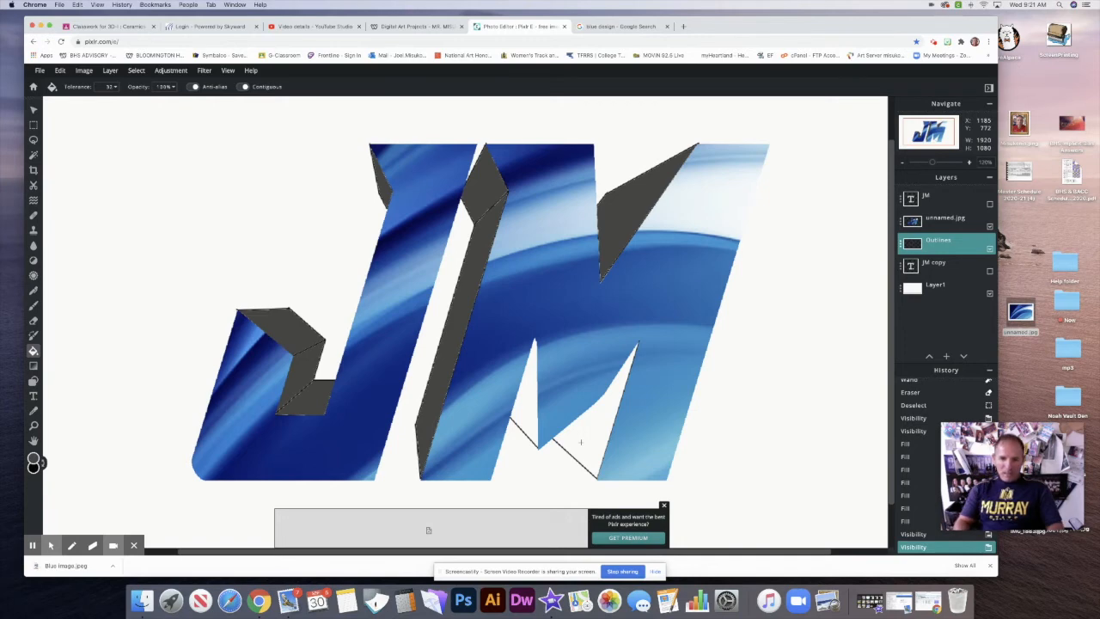
scroll(581, 443, "up", 5)
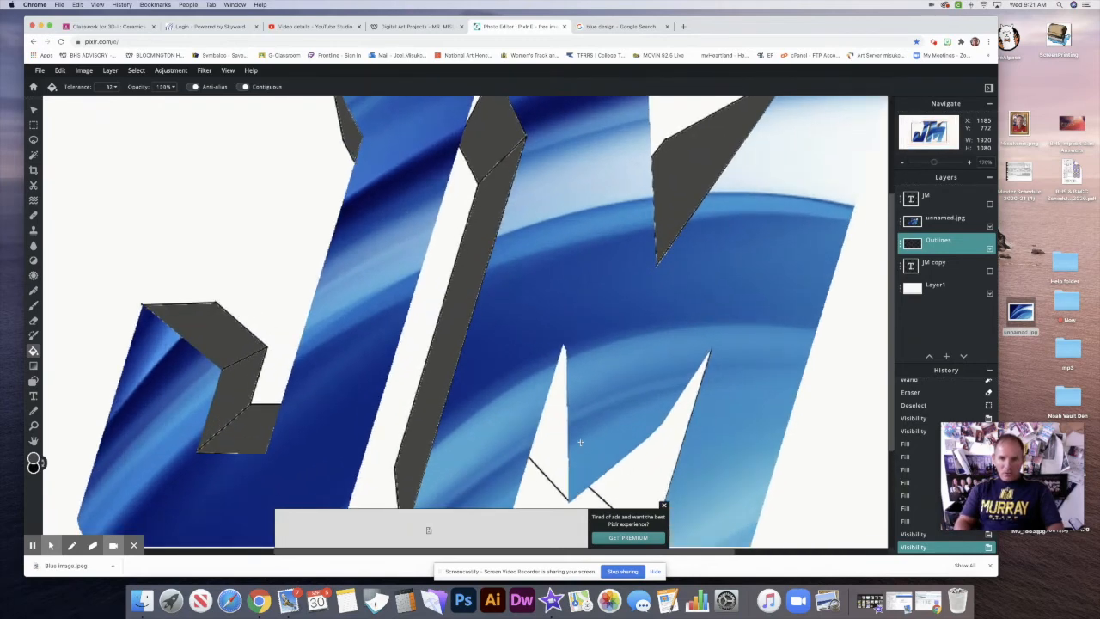
left_click_drag(580, 358, 560, 341)
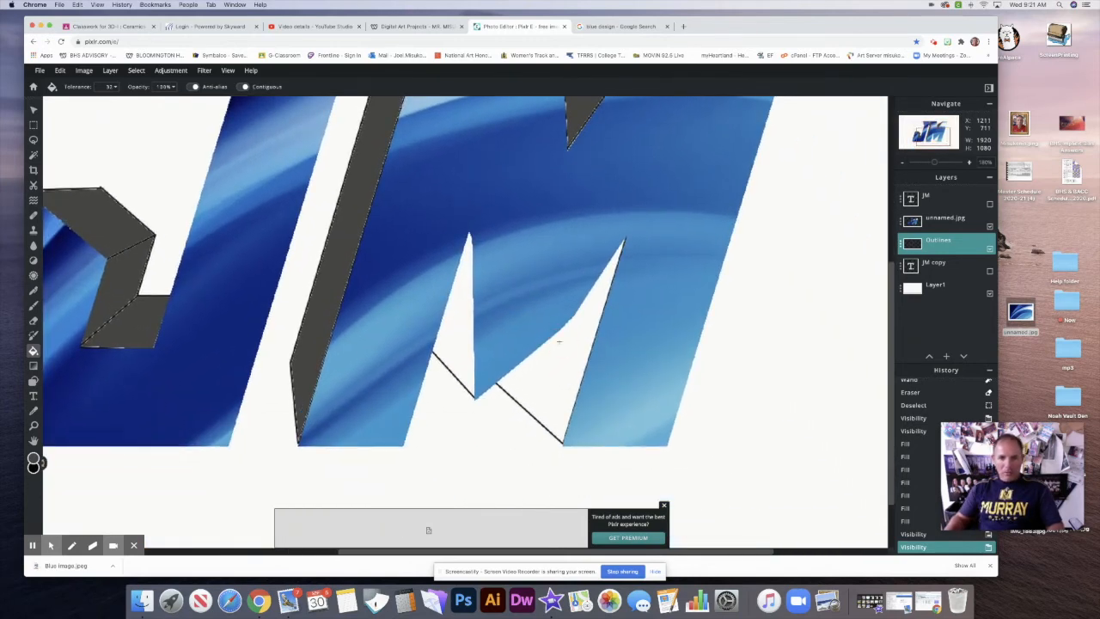
left_click(990, 227)
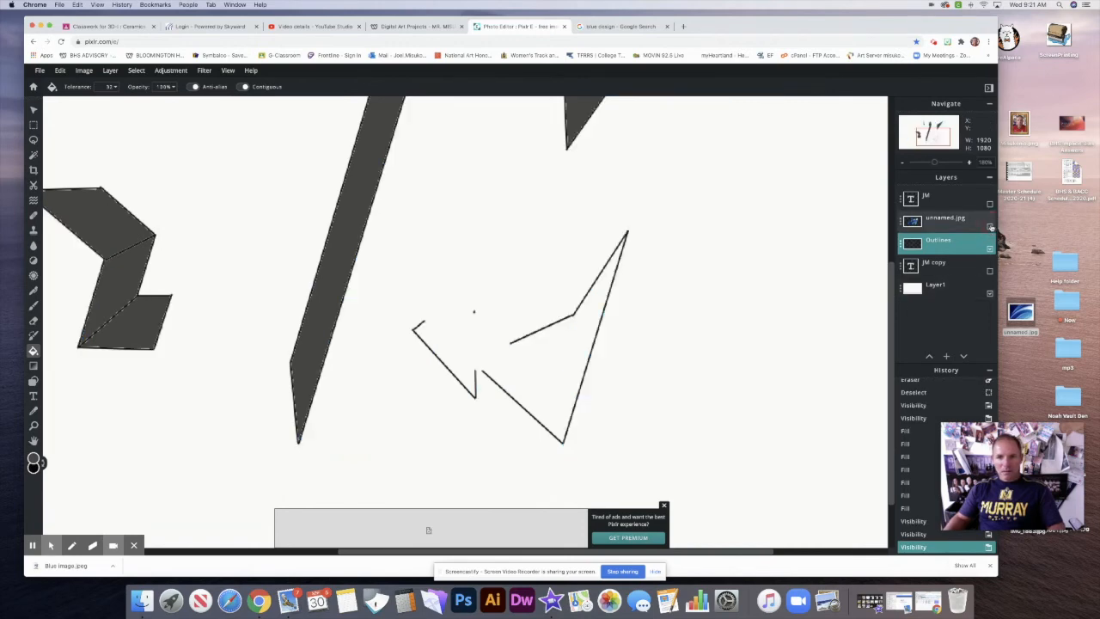
left_click(990, 227)
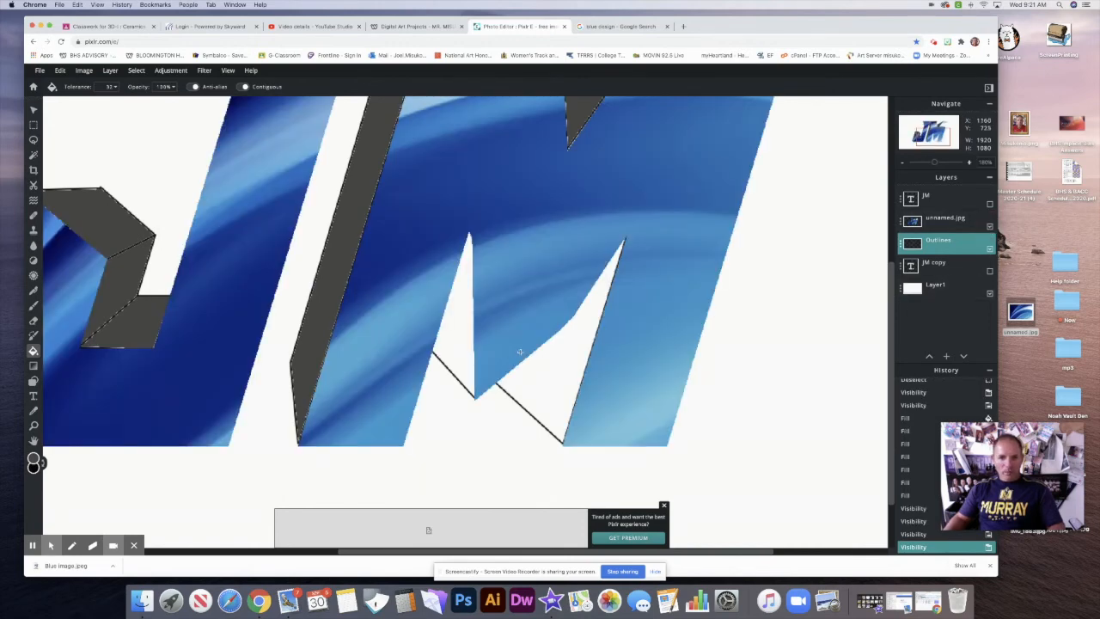
left_click(990, 249)
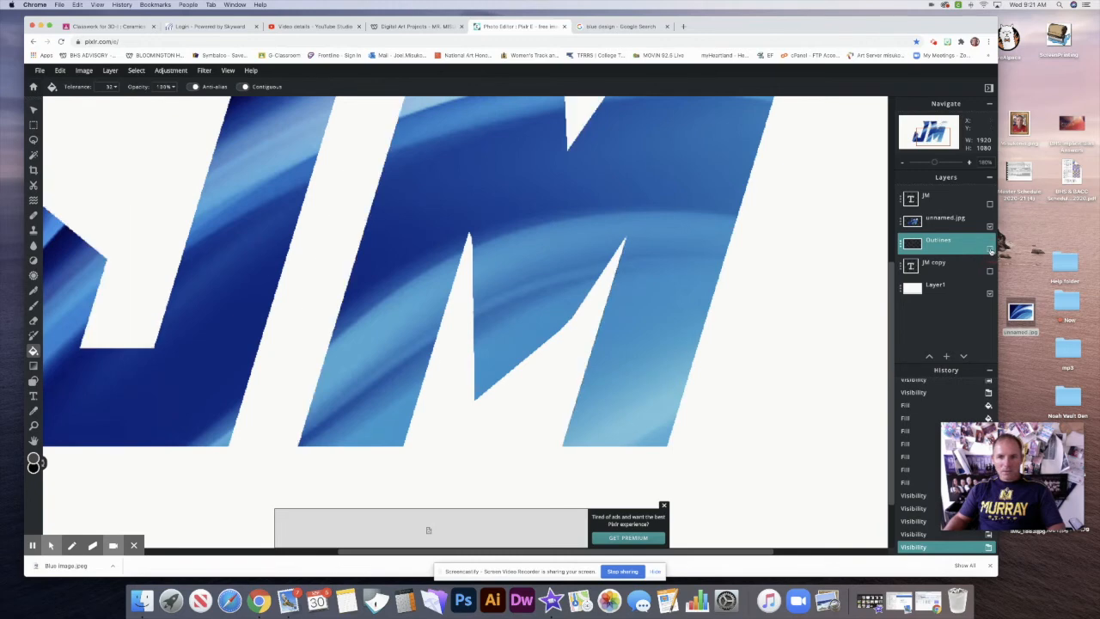
left_click(989, 249)
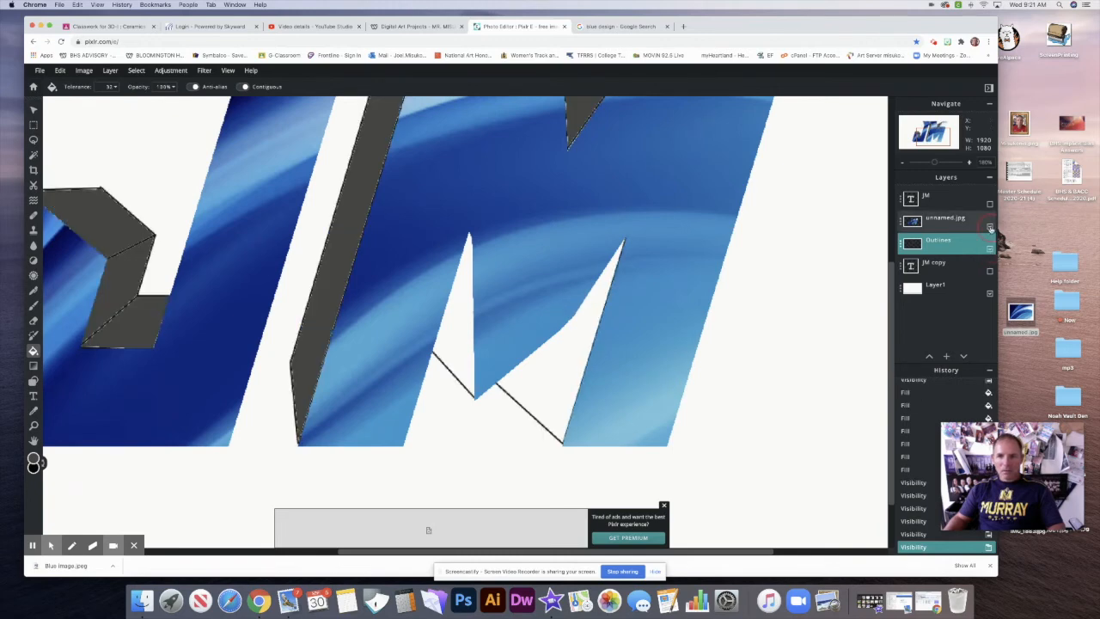
left_click(990, 227)
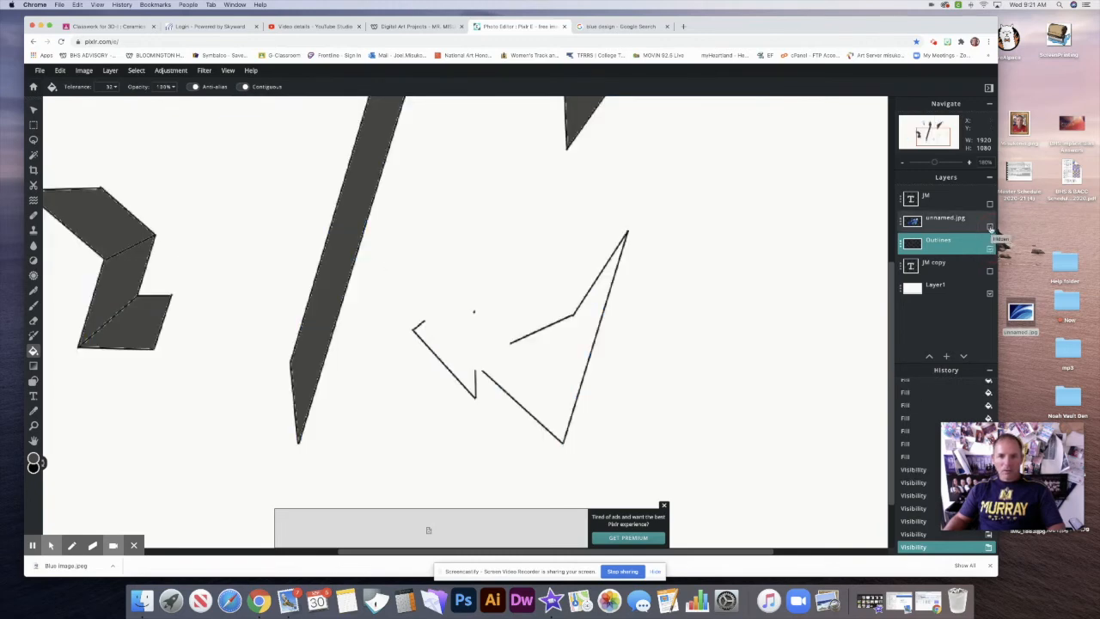
Draw black lines on the Outlines layer along the letter edges around the M's two lower openings to close their gaps
left_click(990, 227)
left_click(990, 227)
left_click(990, 227)
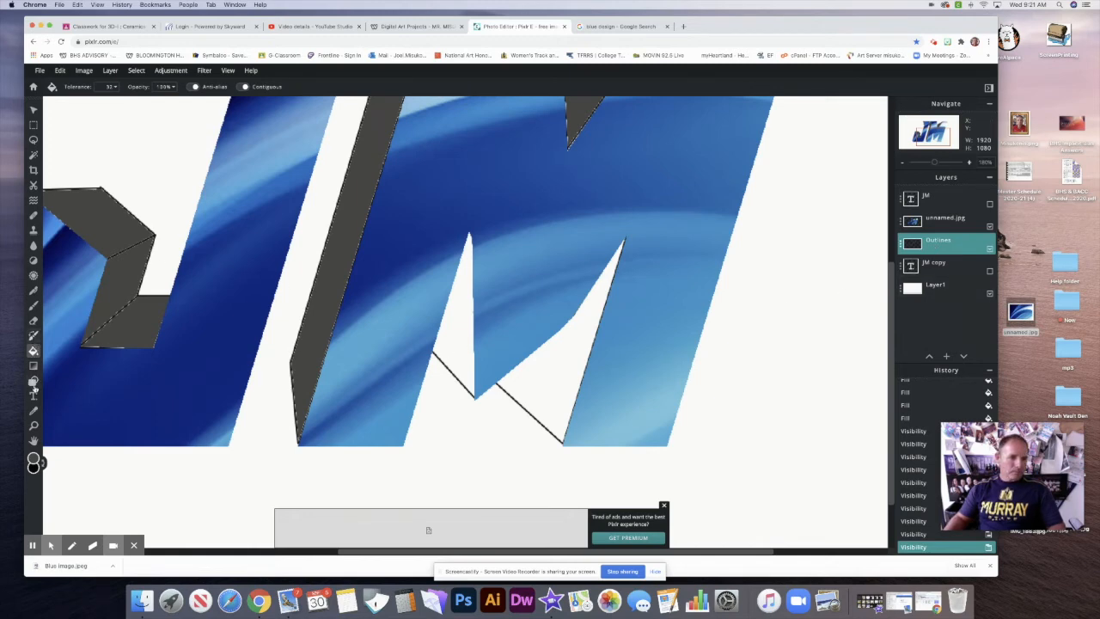
left_click(33, 383)
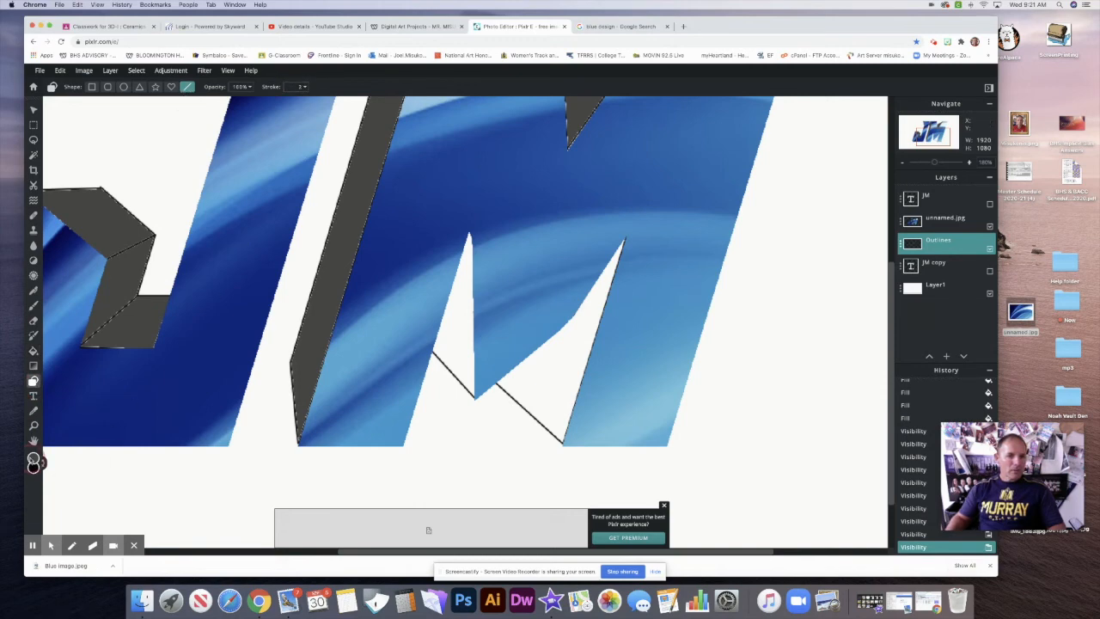
left_click(35, 459)
left_click(672, 404)
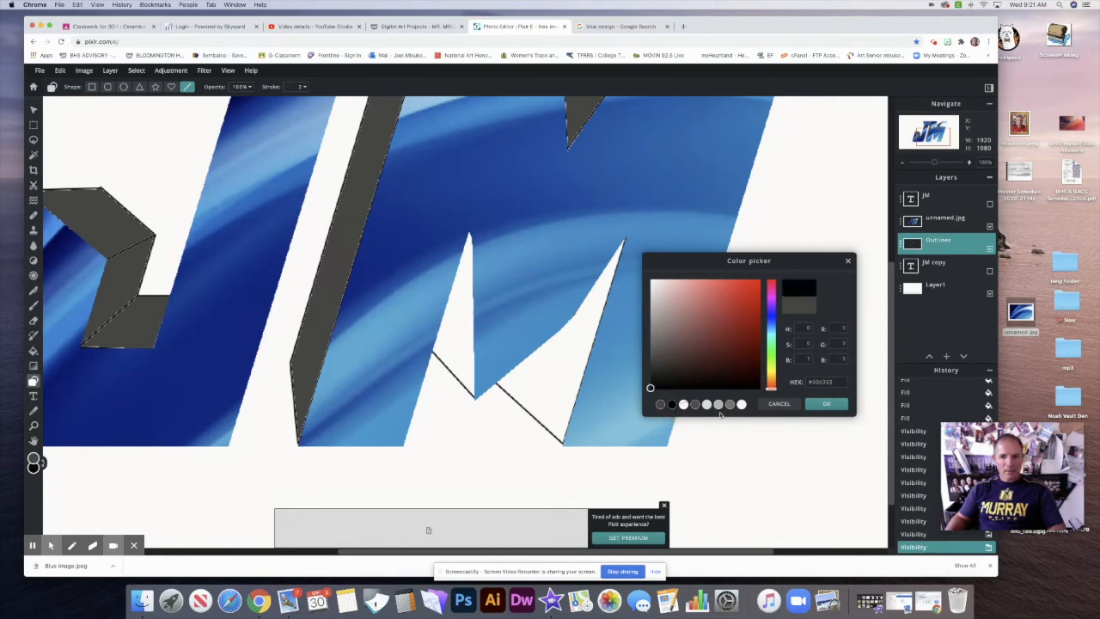
left_click(815, 402)
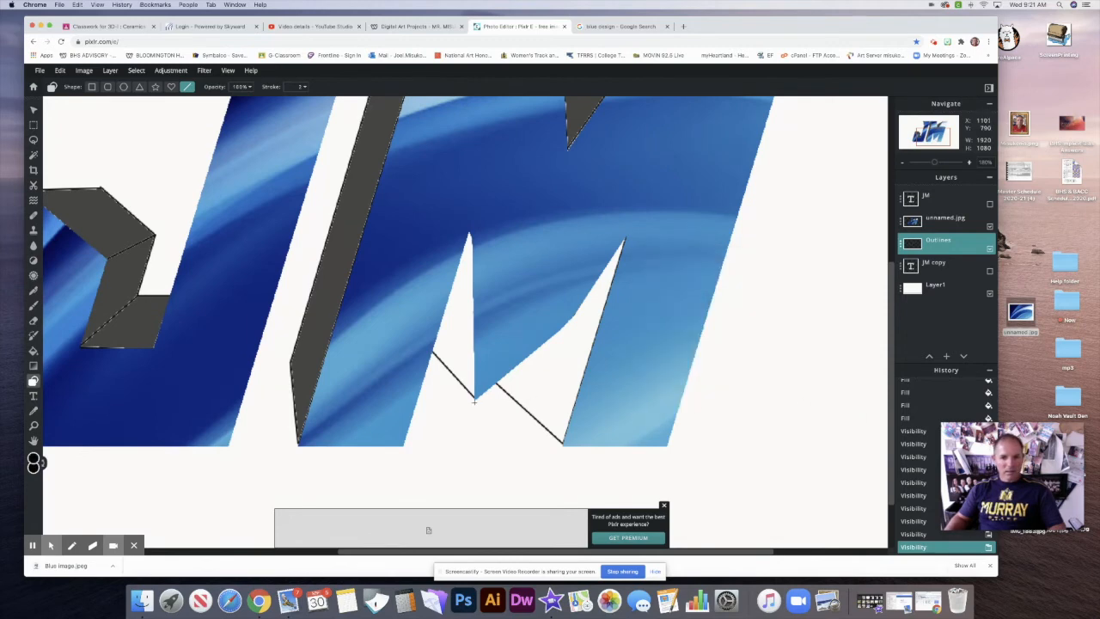
mouse_move(475, 395)
left_mouse_down()
mouse_move(470, 234)
mouse_move(432, 352)
left_mouse_up()
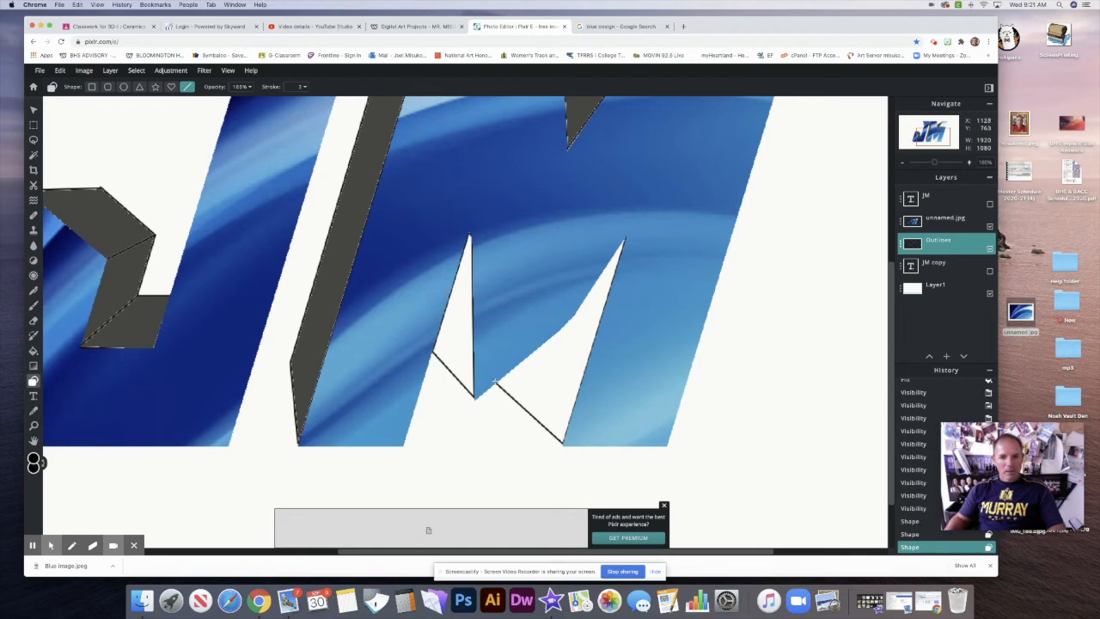
left_click_drag(495, 383, 567, 322)
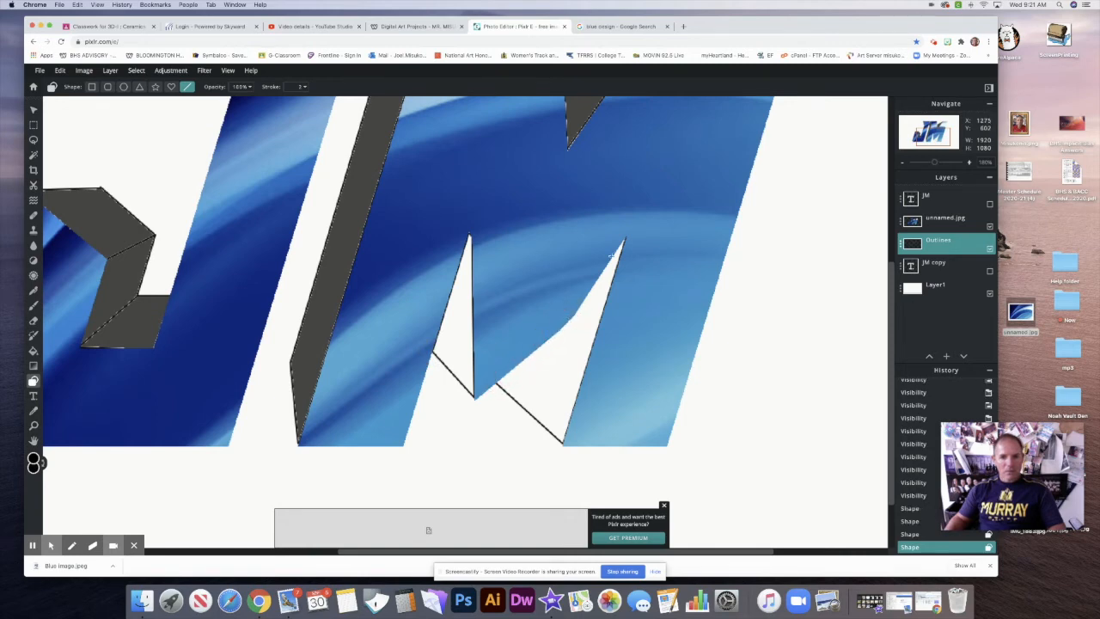
left_click_drag(623, 238, 568, 321)
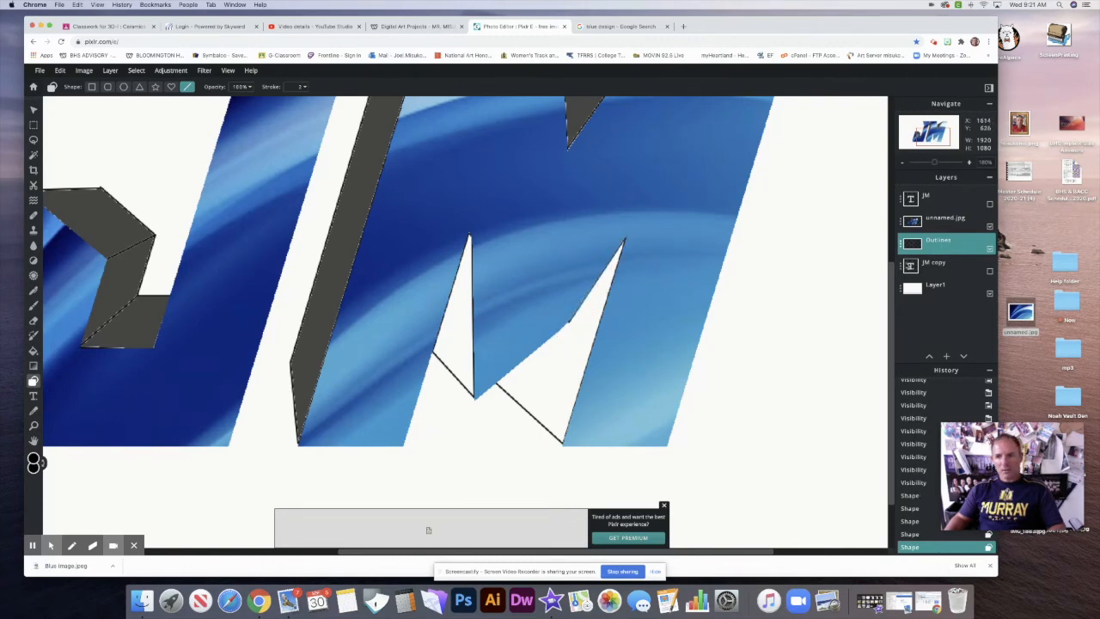
Check the outlines around the M's lower openings for closure by toggling the visibility of the unnamed.jpg layer
left_click(989, 227)
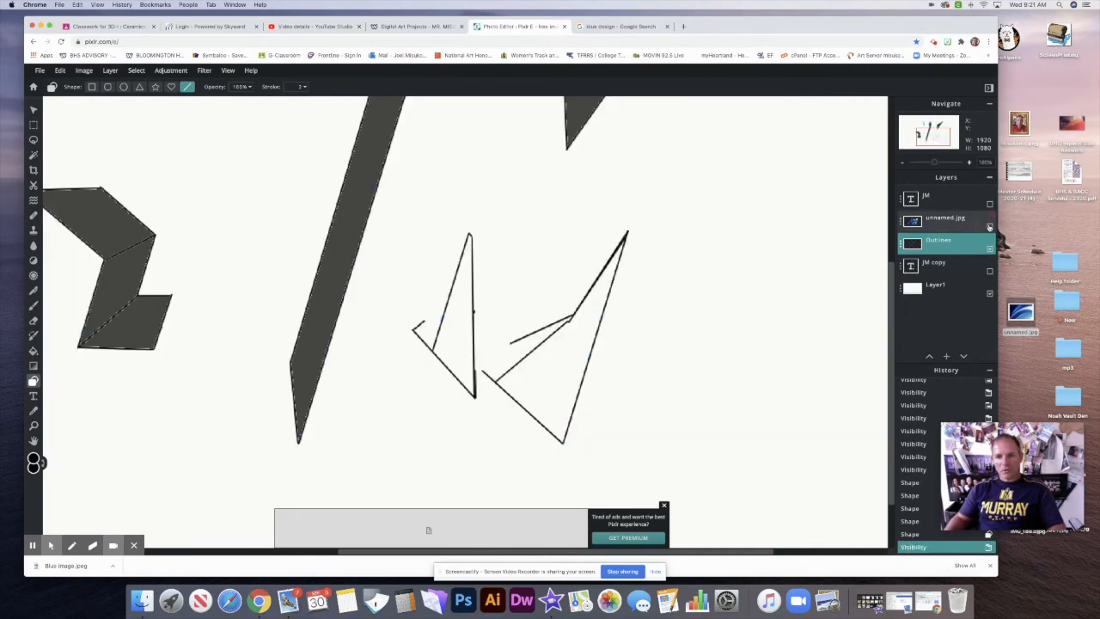
left_click(989, 227)
left_click(989, 227)
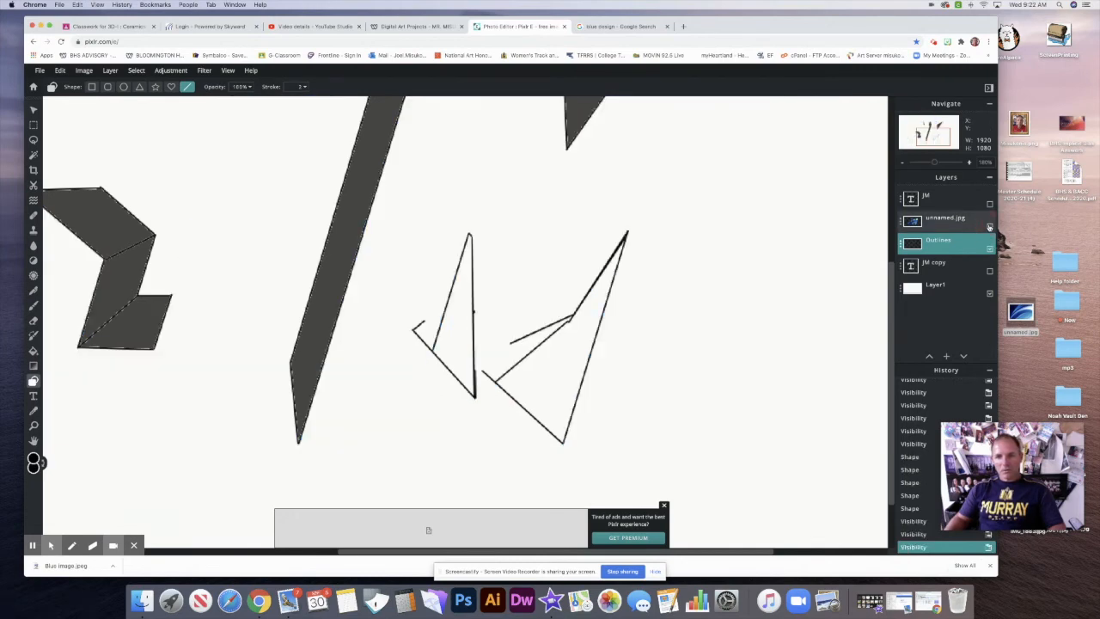
left_click(989, 227)
left_click(989, 227)
left_click(989, 227)
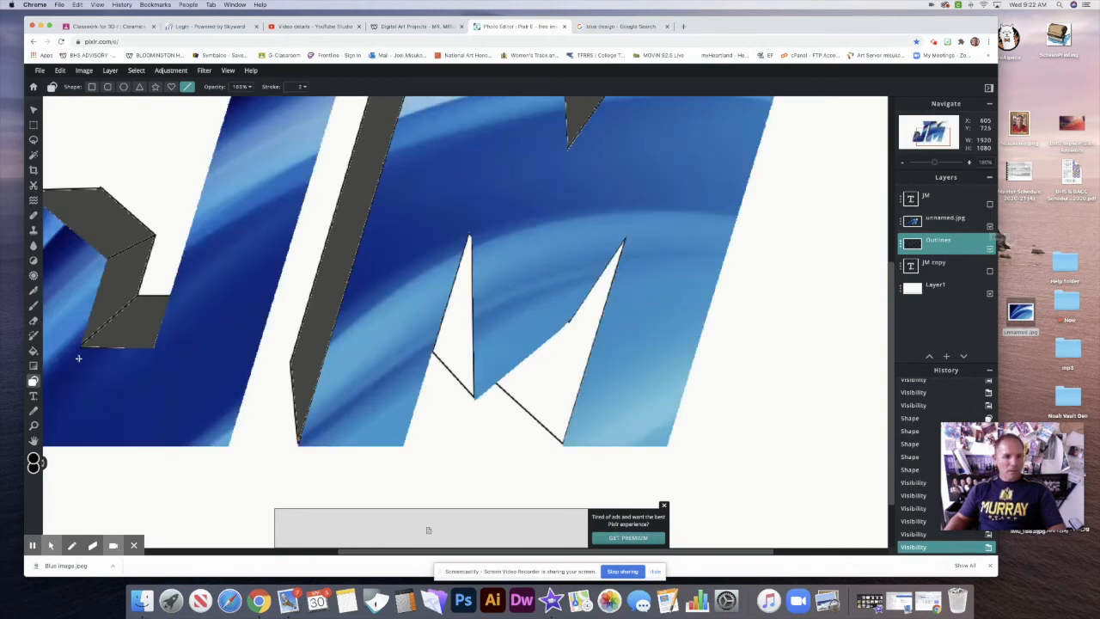
Fill the M's two lower openings with medium grey #616060 on the Outlines layer
left_click(33, 350)
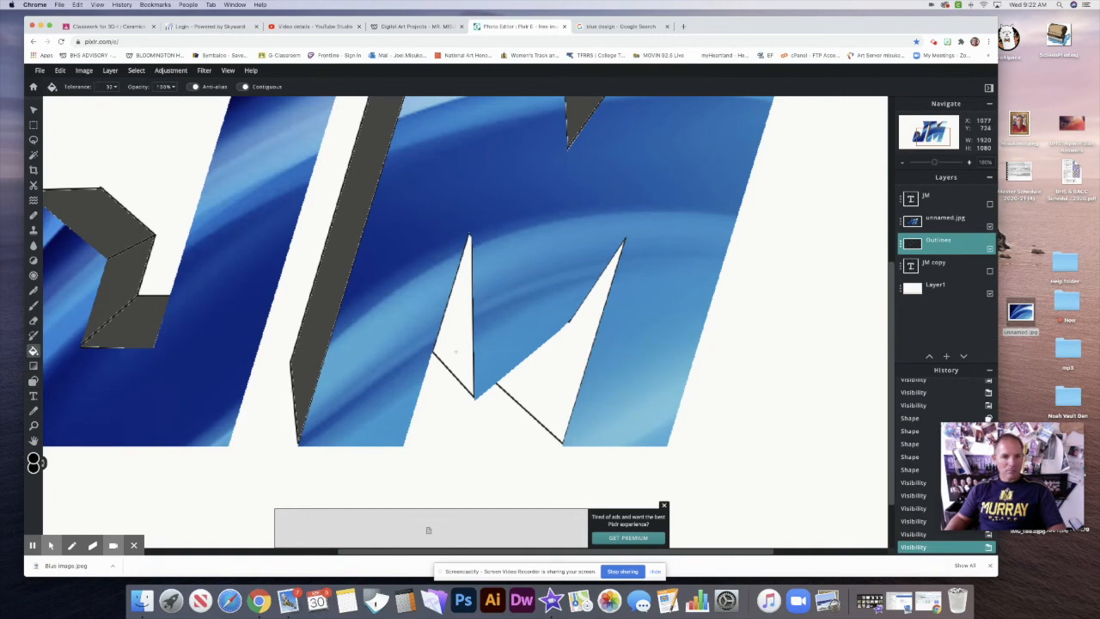
left_click(33, 462)
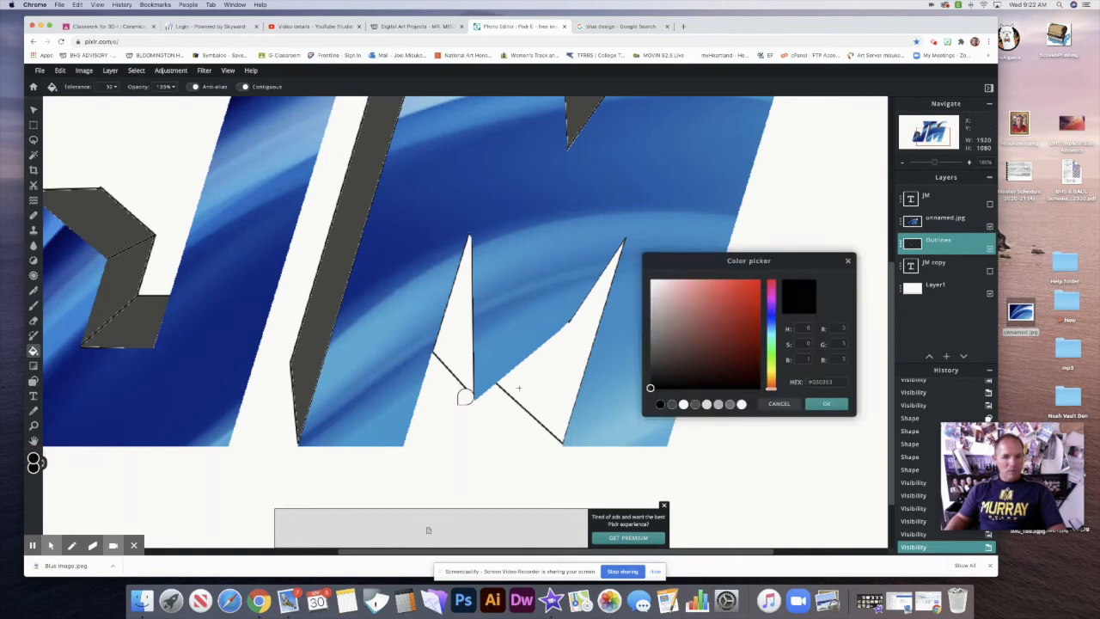
left_click(652, 348)
left_click(823, 403)
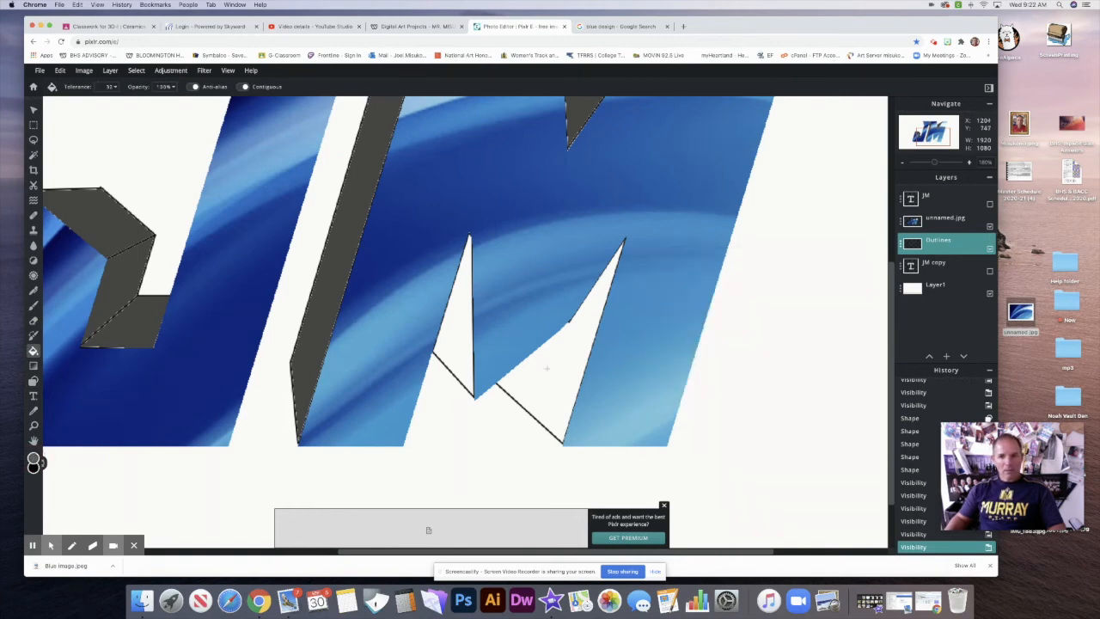
left_click(456, 345)
left_click(550, 372)
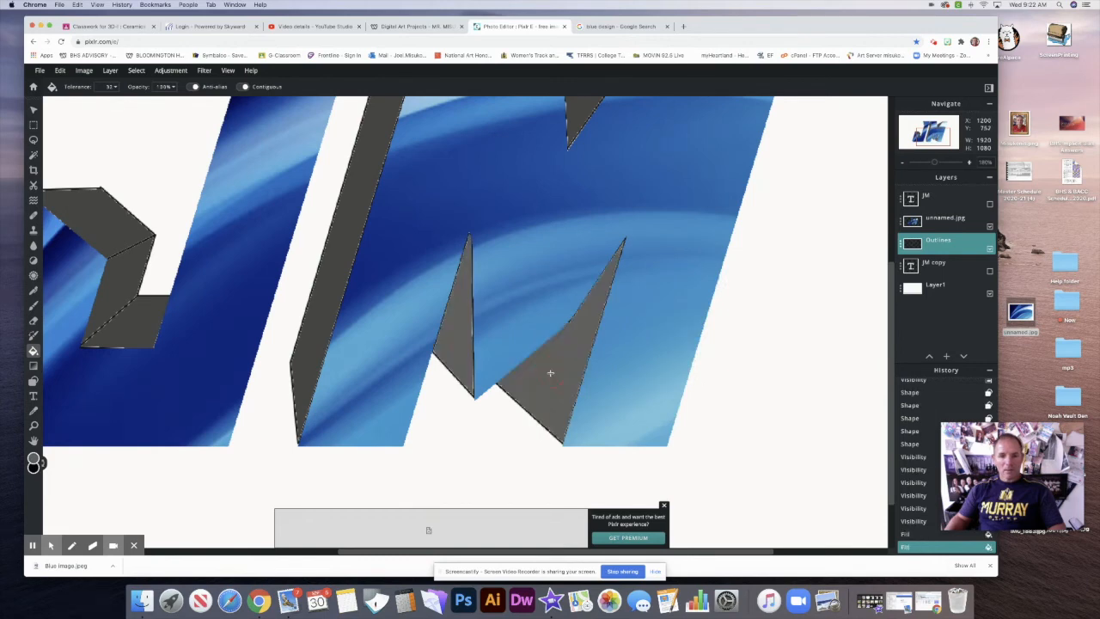
Fill the M's upper notch and the top face of the J's hook with light grey #A29F9F
scroll(551, 371, "down", 10)
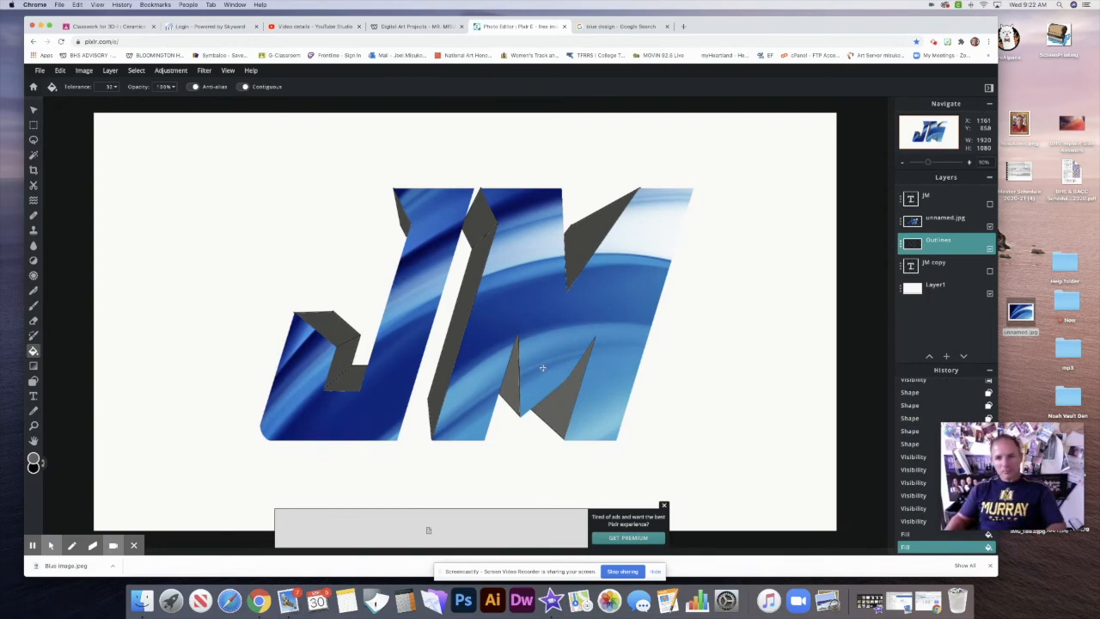
scroll(542, 367, "up", 4)
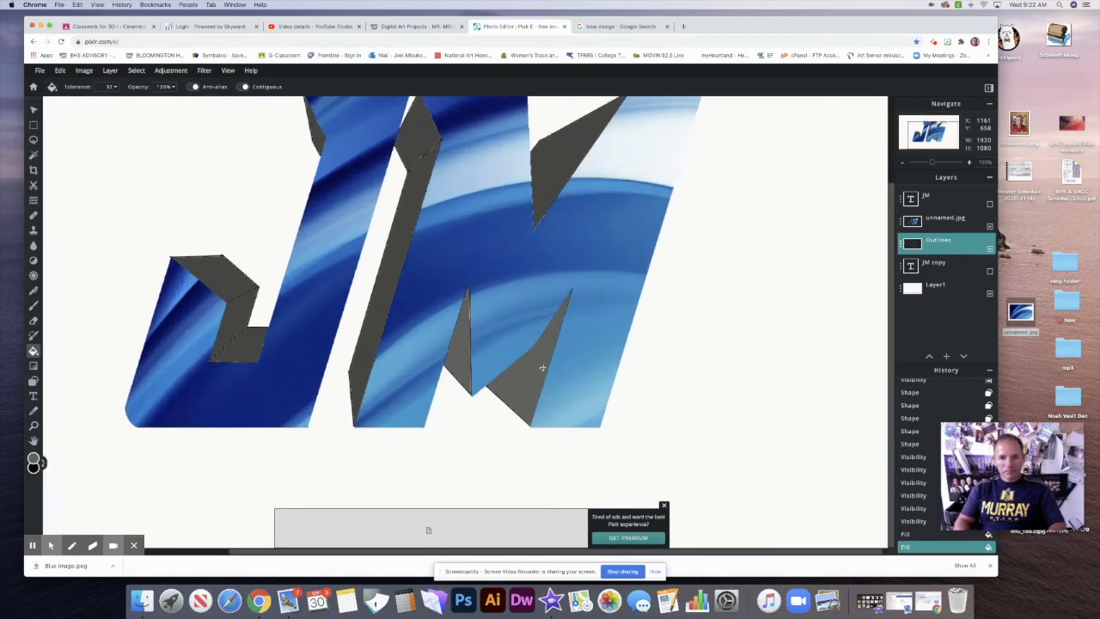
left_click_drag(464, 220, 531, 249)
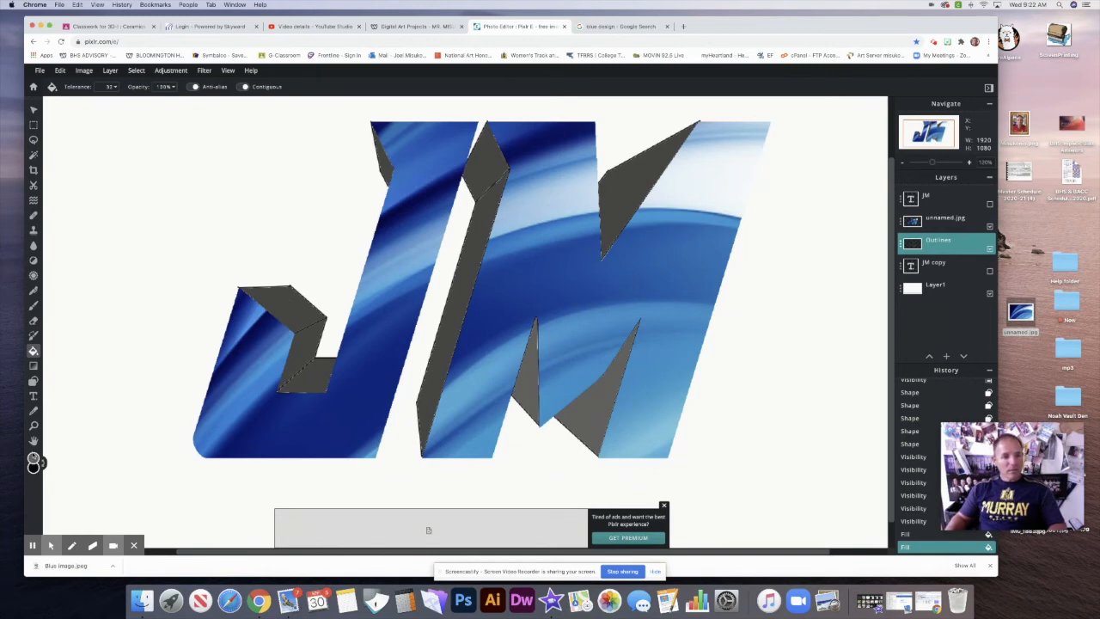
left_click(34, 461)
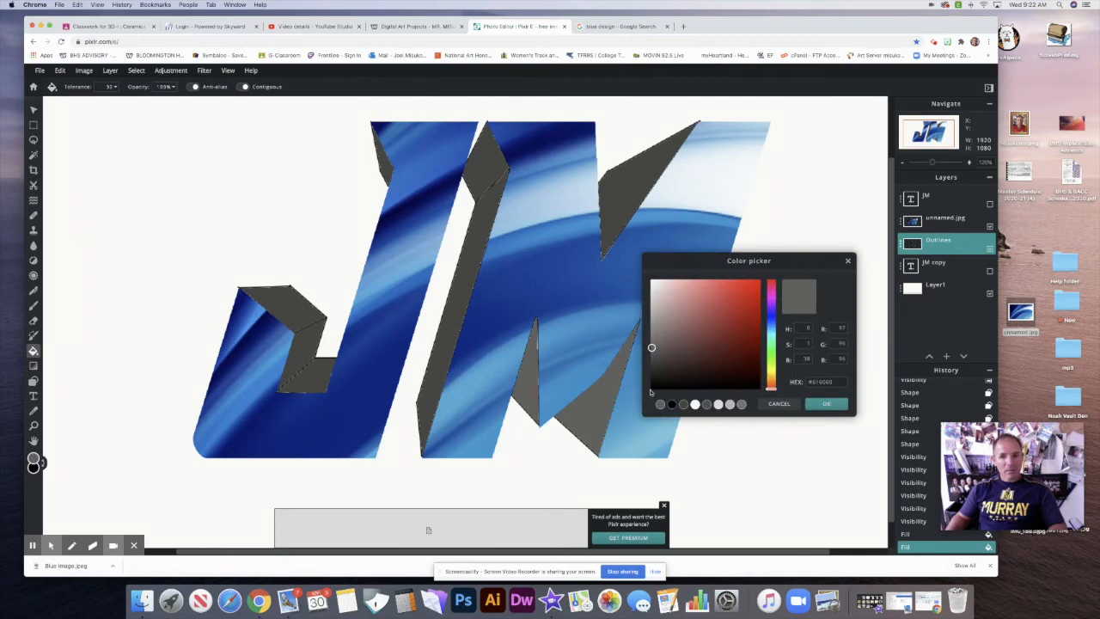
left_click(654, 320)
left_click(812, 404)
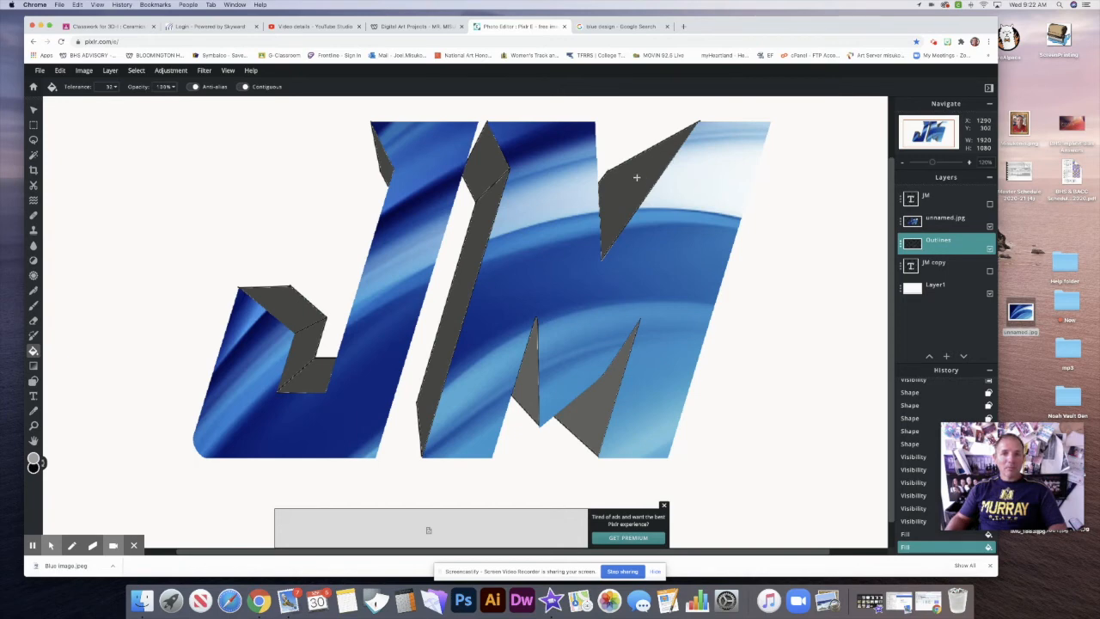
left_click(634, 189)
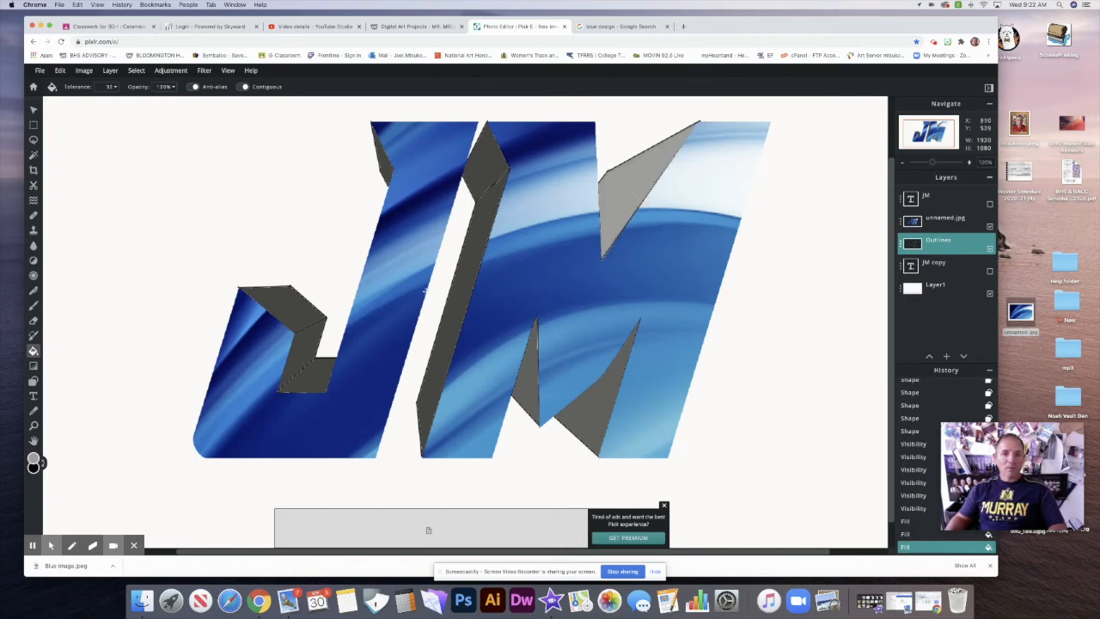
left_click(279, 308)
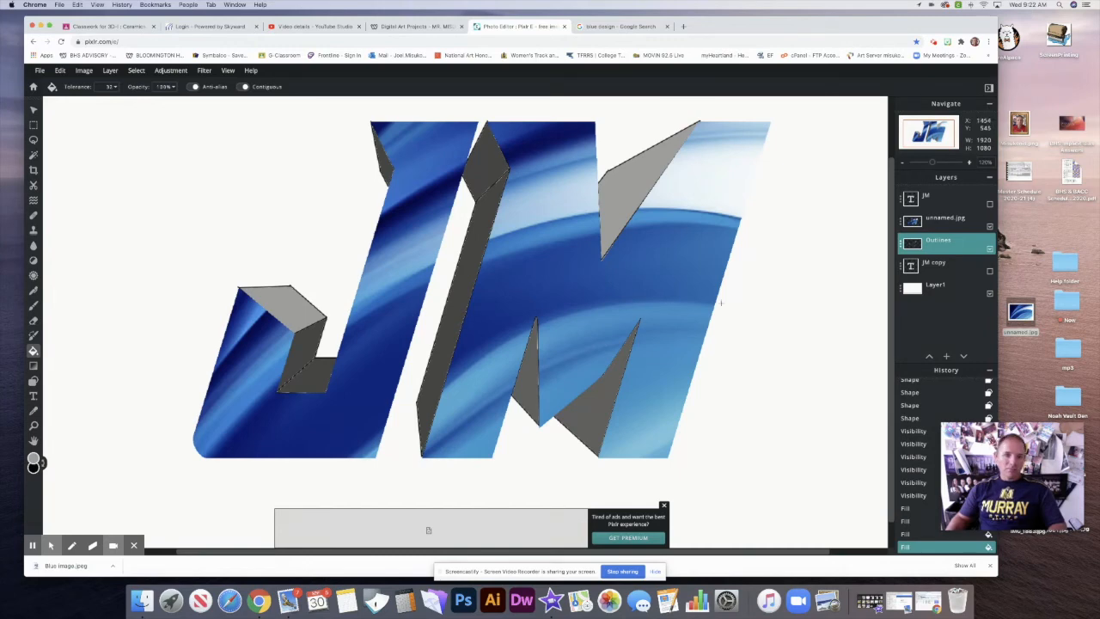
Refill the M's two lower openings with the darker grey #373636
scroll(720, 303, "down", 2)
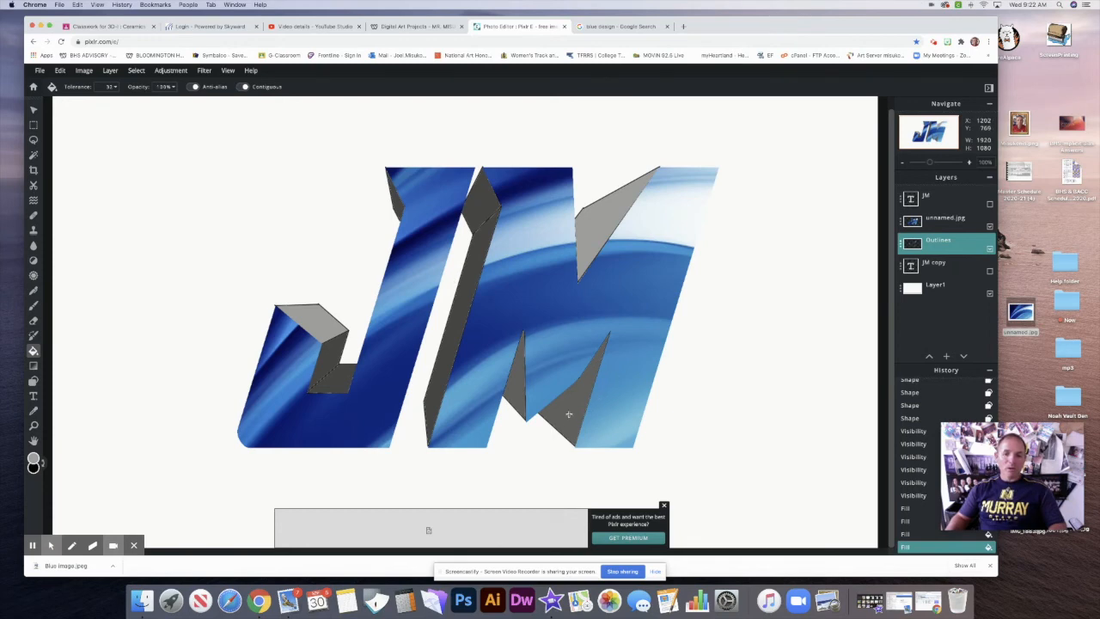
left_click(34, 456)
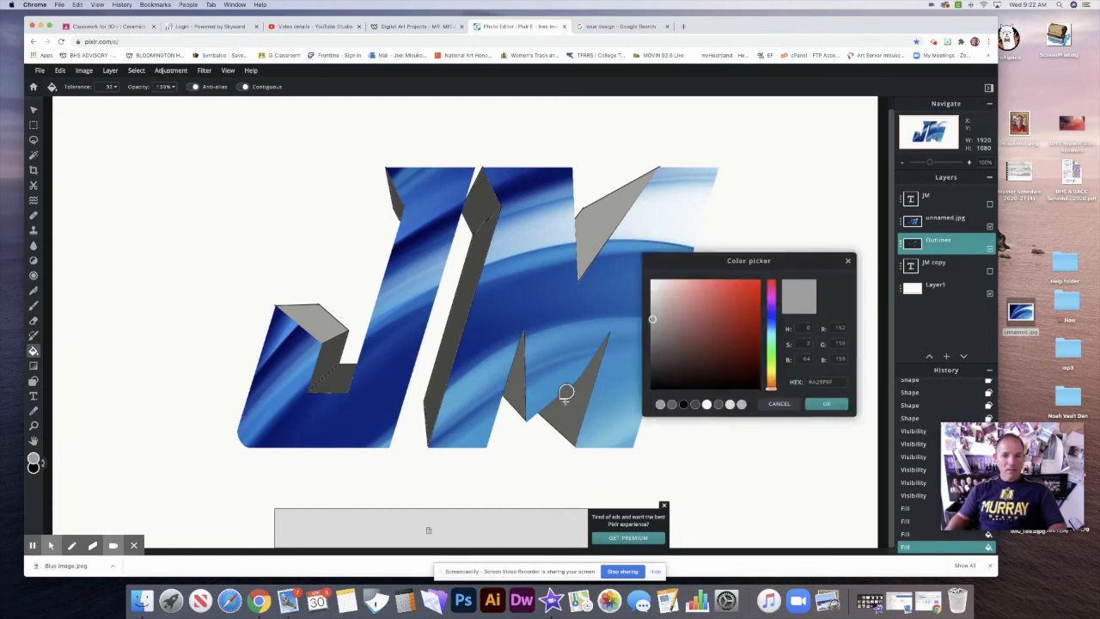
left_click(651, 365)
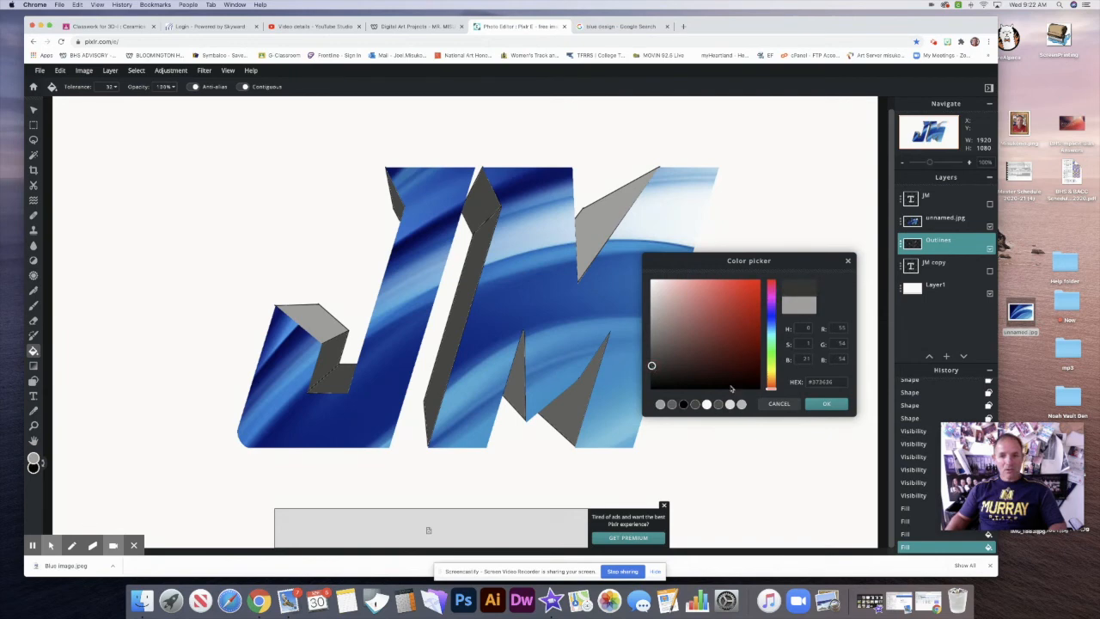
left_click(825, 404)
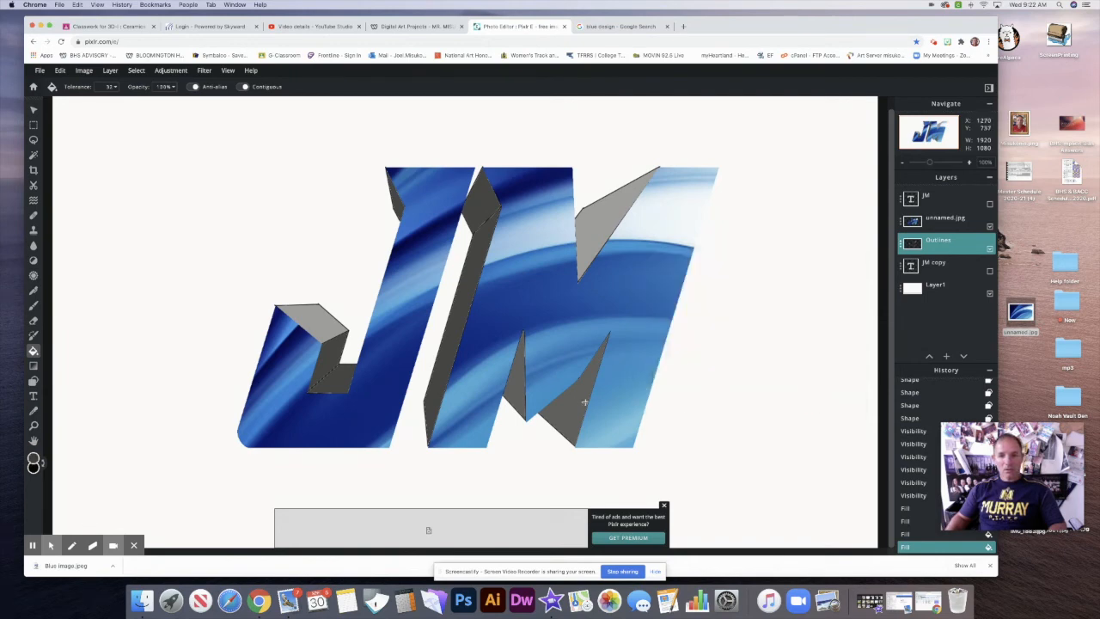
left_click(569, 403)
left_click(521, 390)
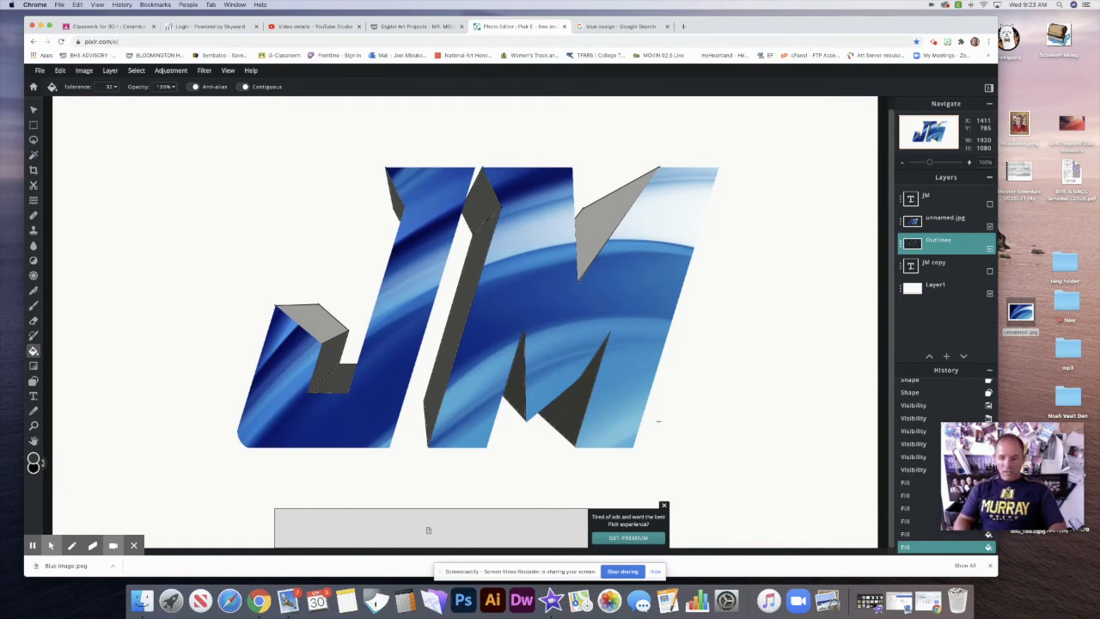
Delete the hidden JM and JM copy text layers
scroll(658, 421, "down", 1)
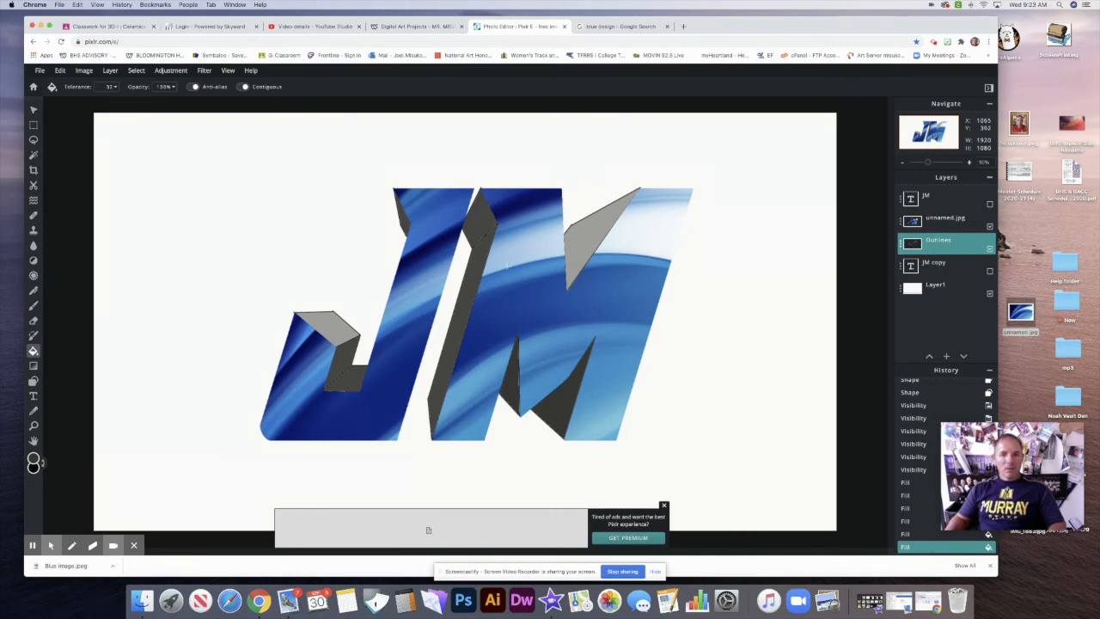
left_click(946, 220)
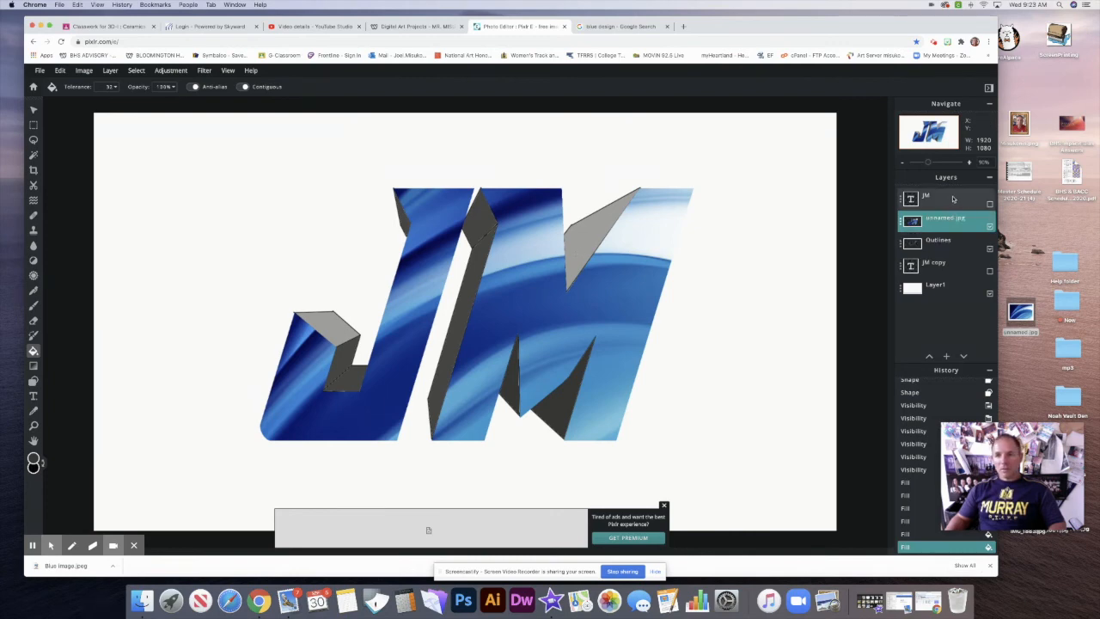
left_click(901, 199)
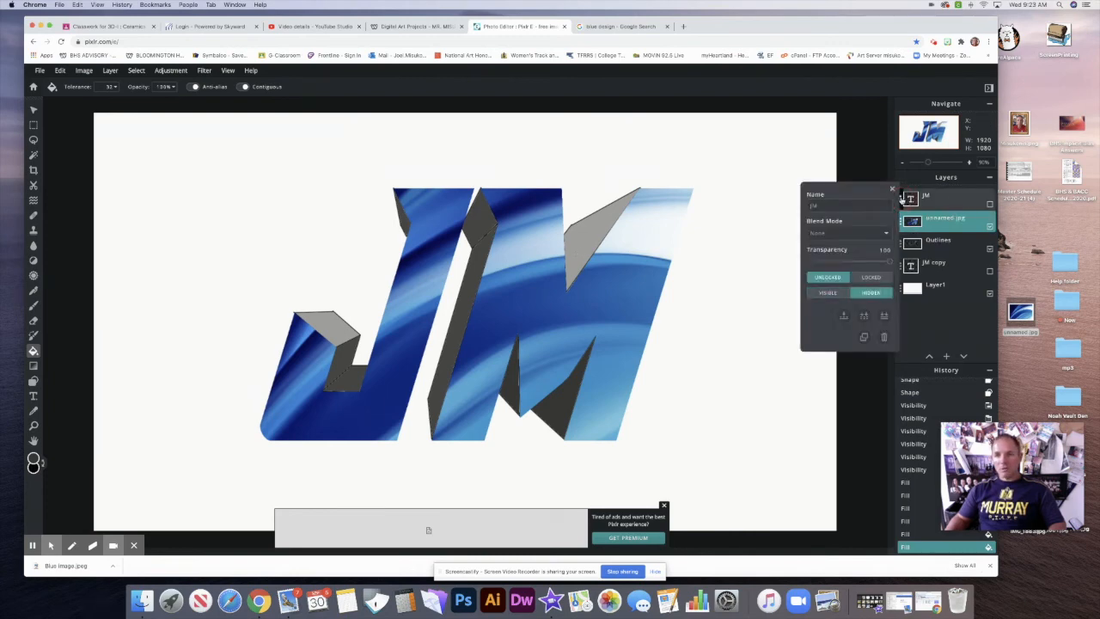
left_click(888, 337)
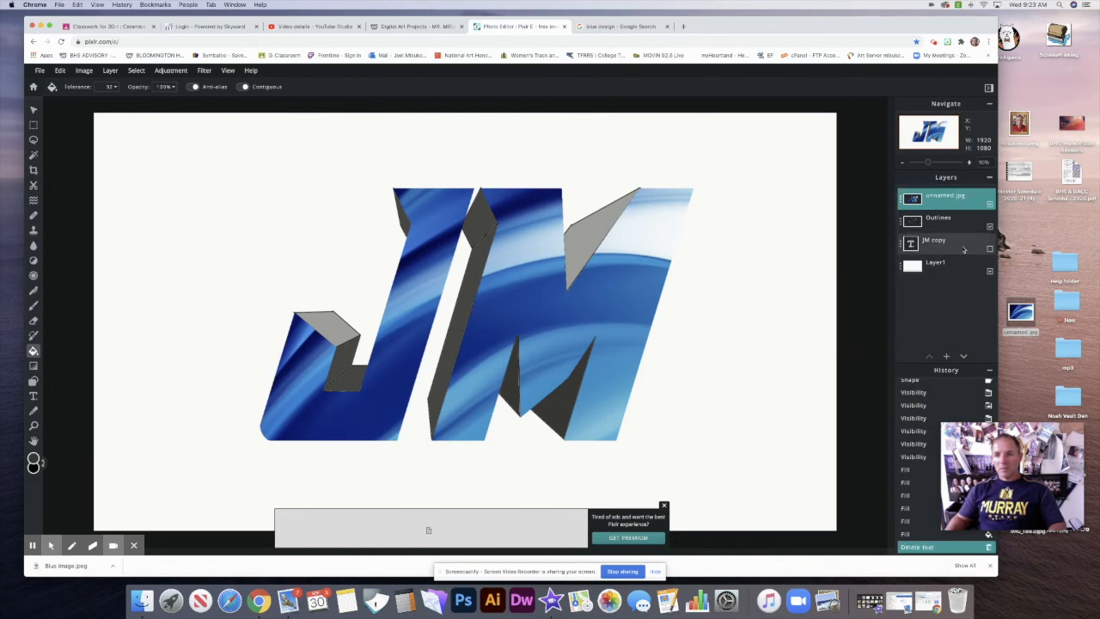
left_click(902, 243)
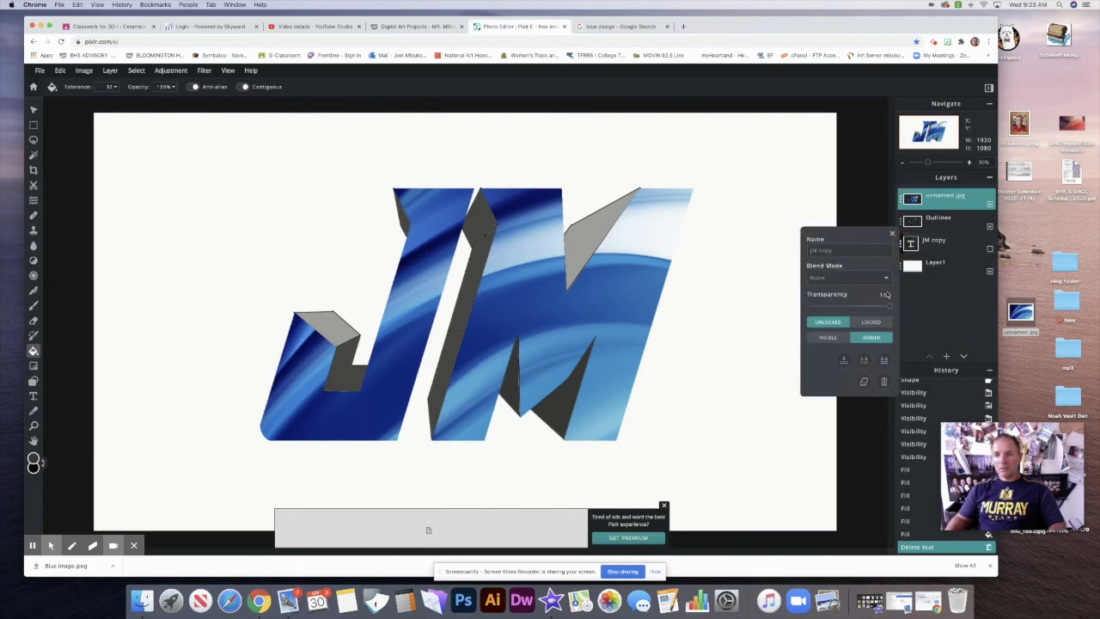
left_click(880, 380)
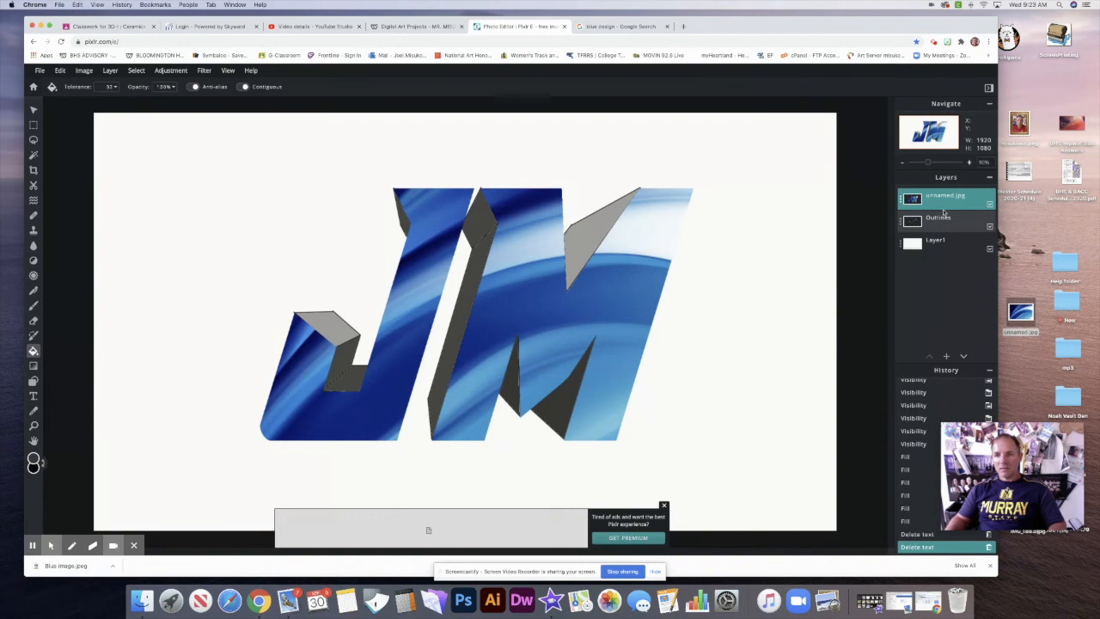
Apply a black outline of size 3 to the blue letters on the unnamed.jpg layer
left_click(938, 219)
left_click(943, 202)
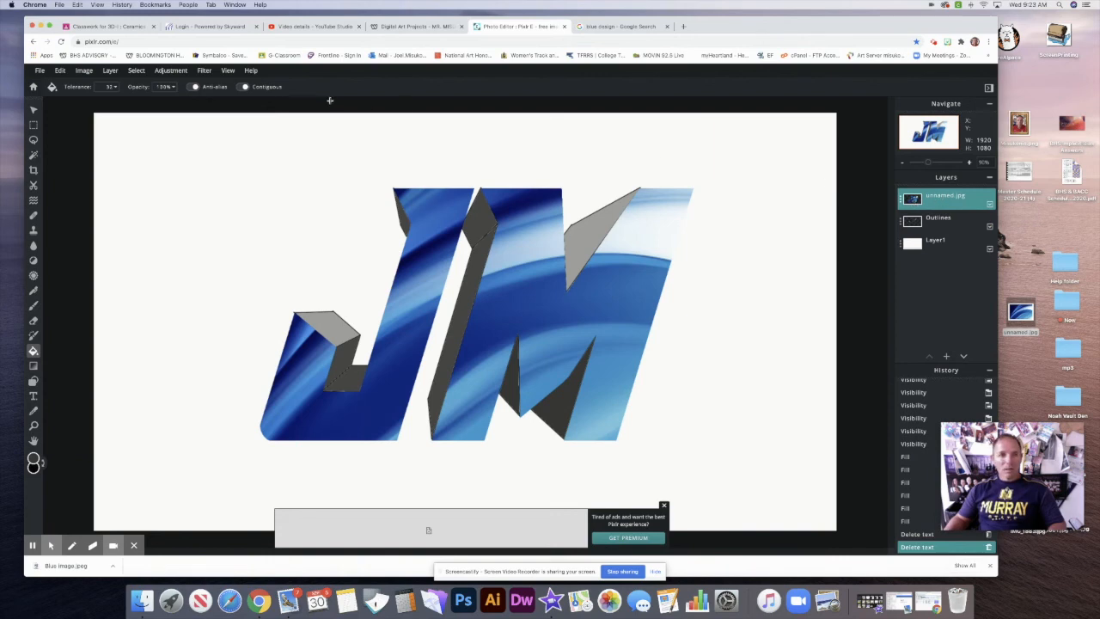
left_click(204, 70)
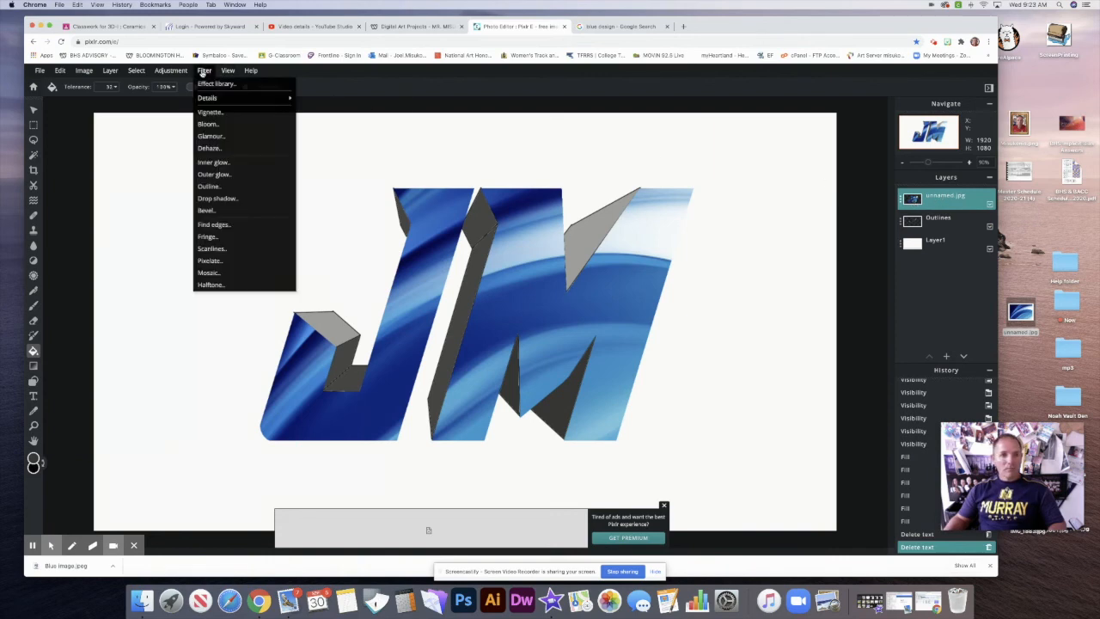
left_click(209, 186)
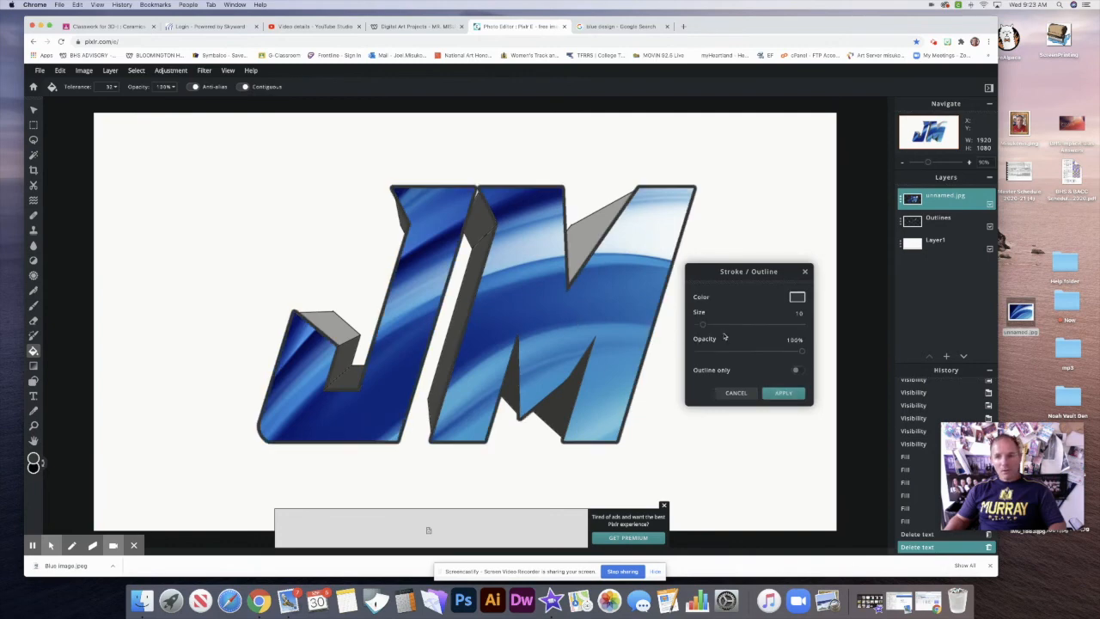
left_click_drag(703, 324, 701, 324)
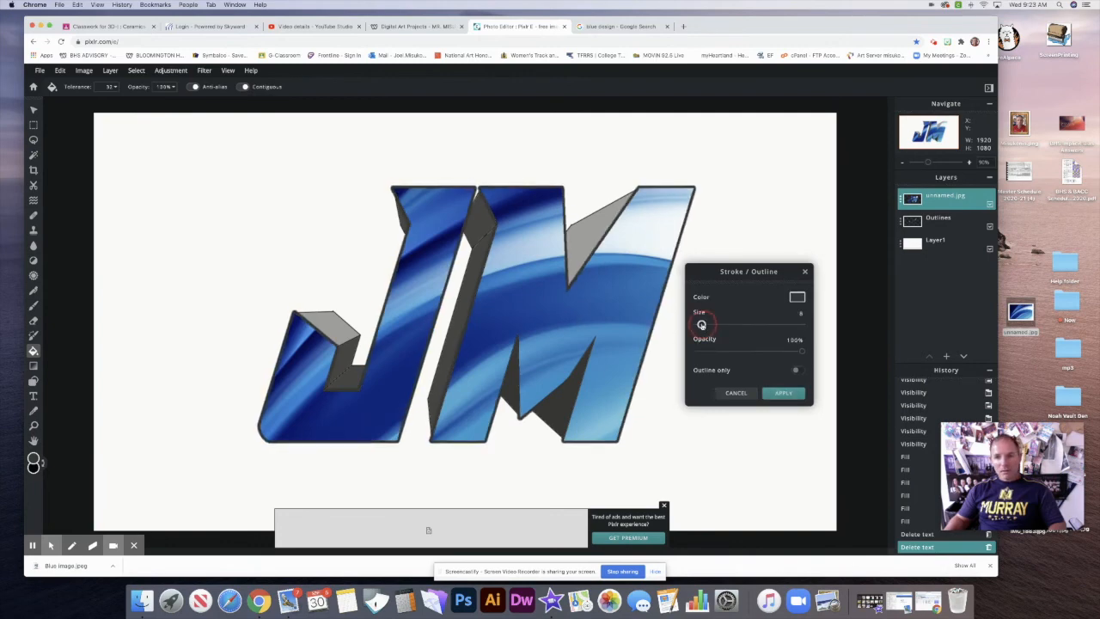
left_click(797, 296)
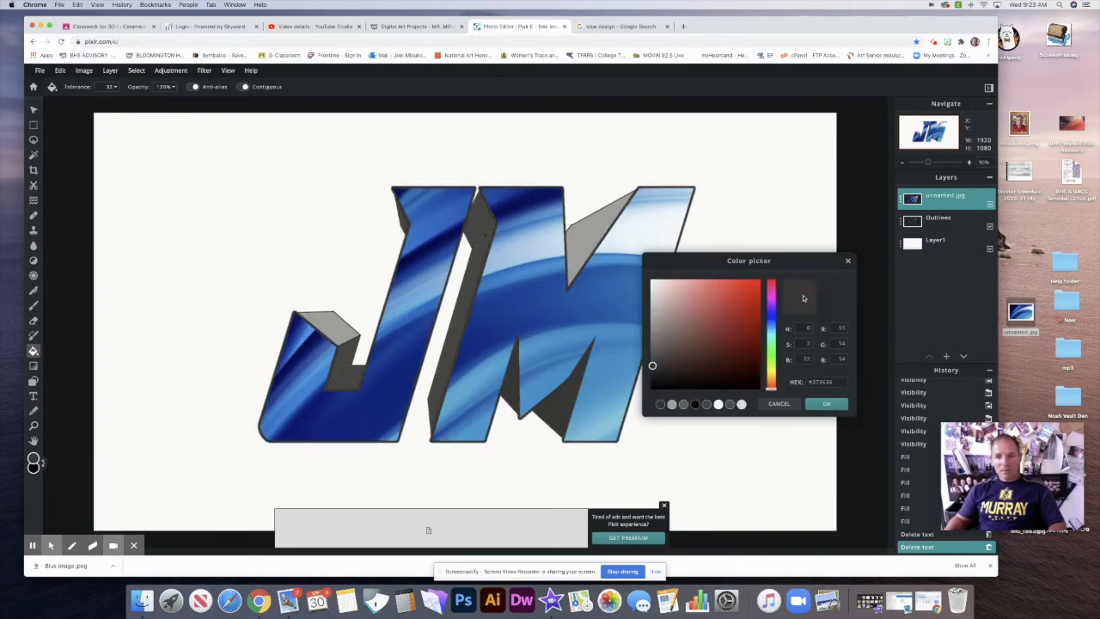
left_click(694, 404)
left_click(825, 404)
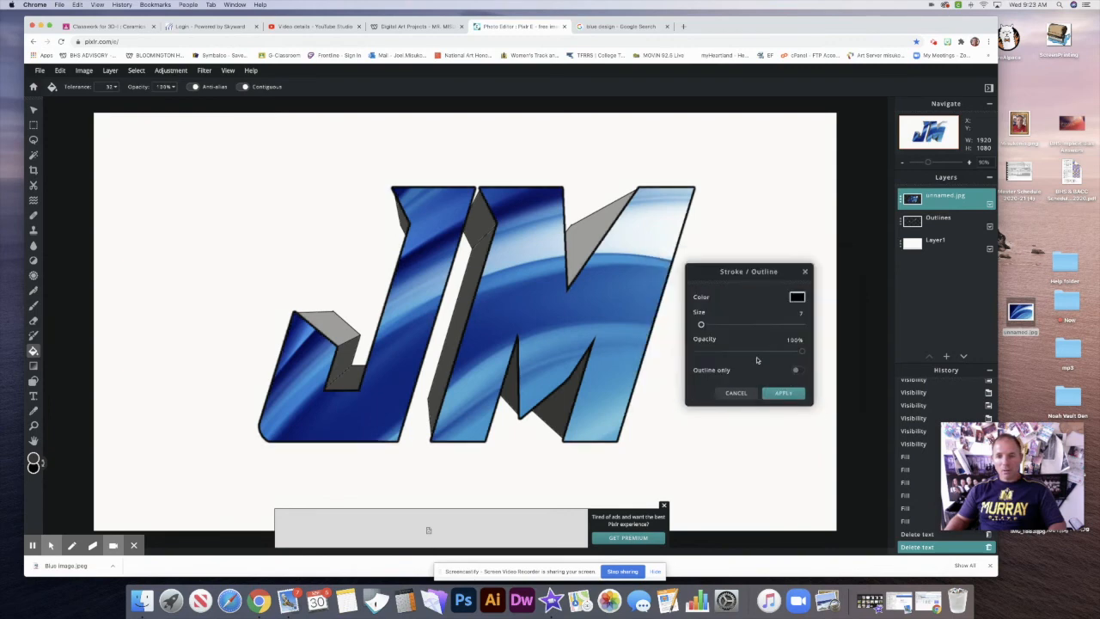
left_click(701, 325)
left_click_drag(701, 325, 698, 324)
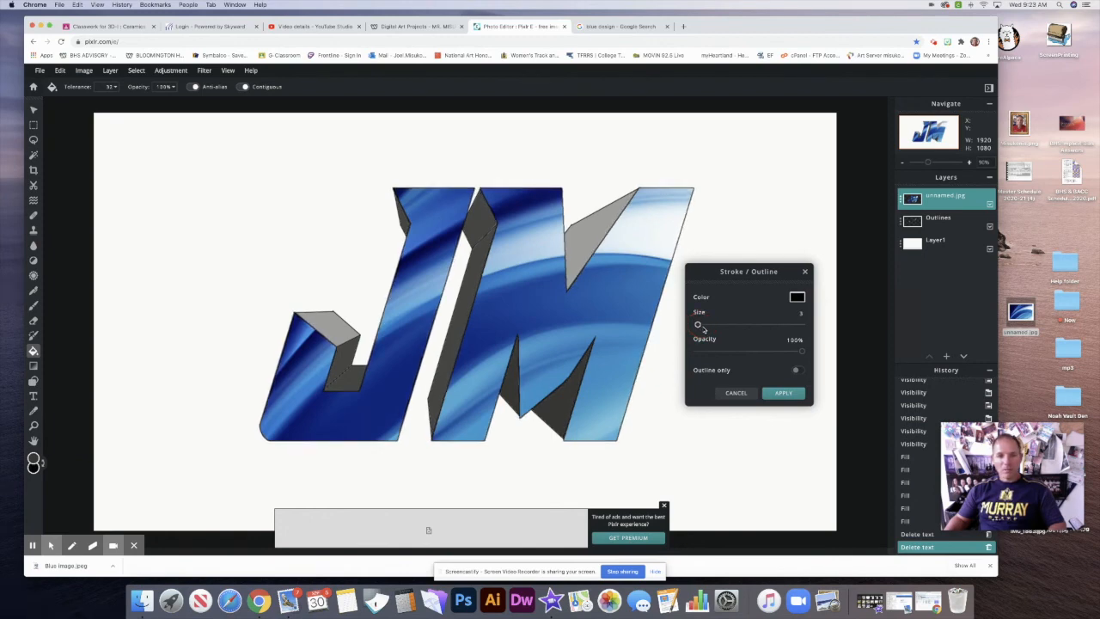
left_click(784, 392)
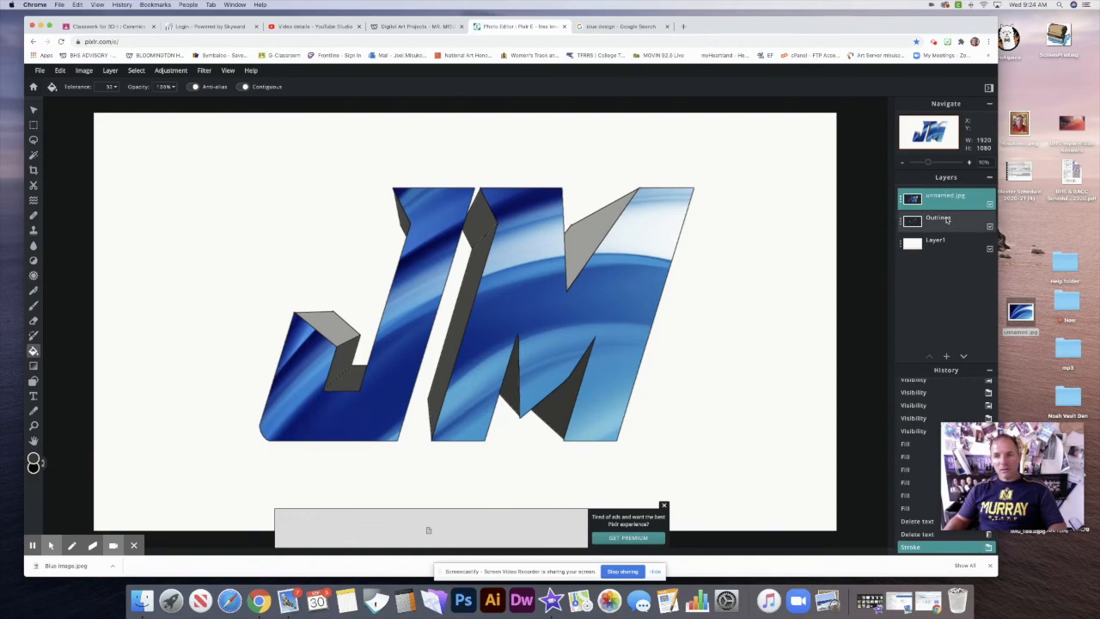
Add Night Sky.jpeg from the Desktop as an image layer and enlarge it to cover the whole canvas
left_click(946, 356)
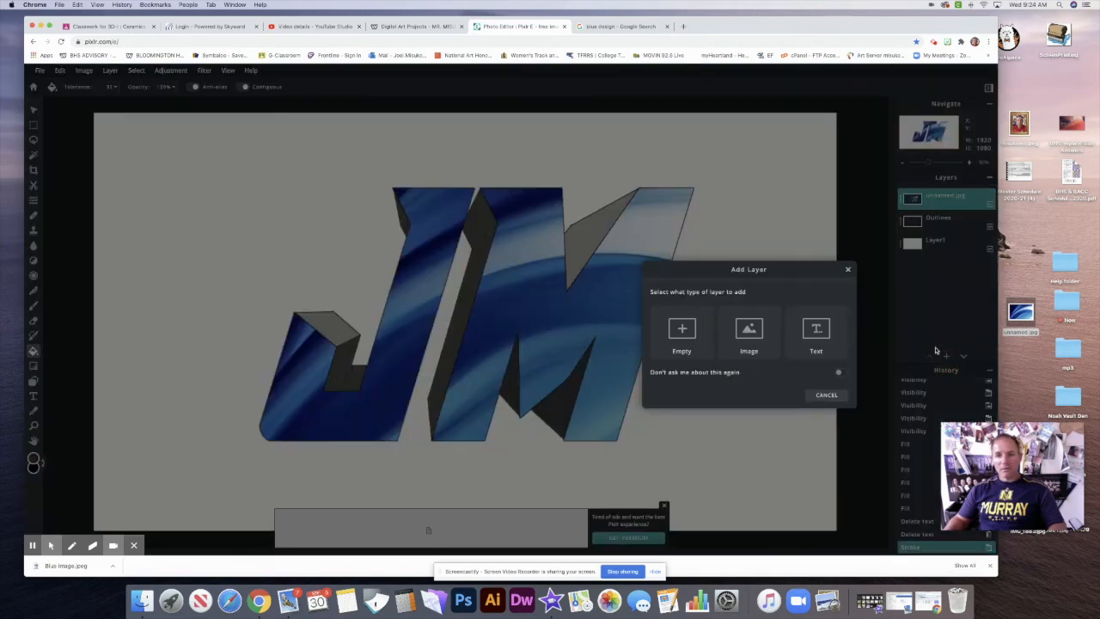
left_click(744, 347)
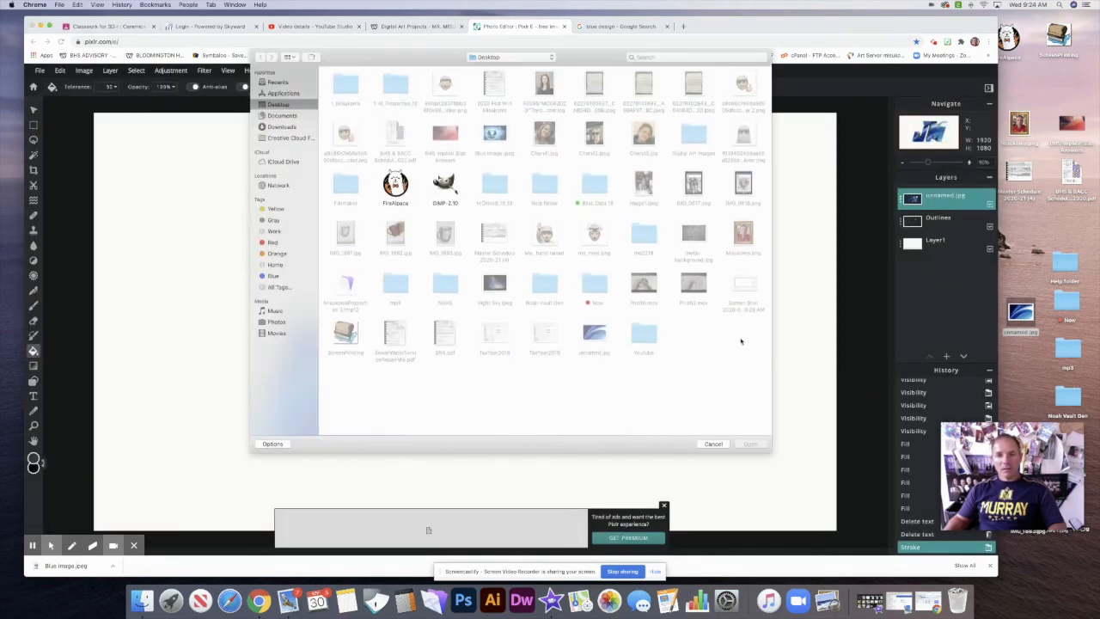
left_click(494, 282)
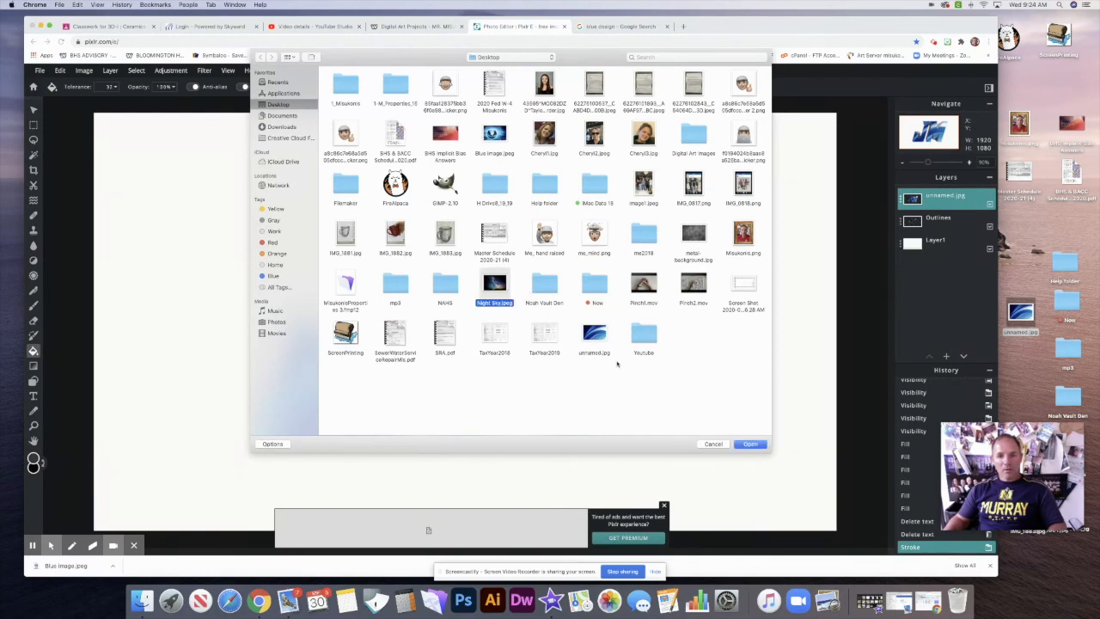
left_click(751, 444)
left_click_drag(556, 348, 414, 282)
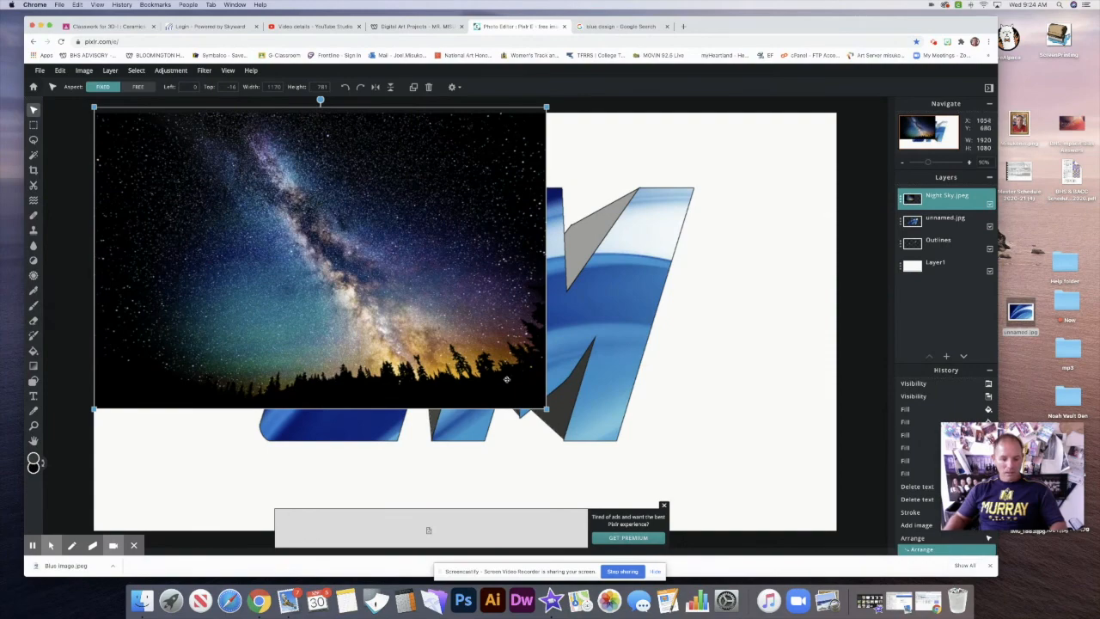
left_click_drag(547, 411, 843, 547)
Reorder the layers so the Night Sky image sits beneath the blue letters and Outlines, just above Layer1
mouse_move(943, 219)
left_mouse_down()
mouse_move(944, 205)
mouse_move(944, 236)
mouse_move(943, 225)
left_mouse_up()
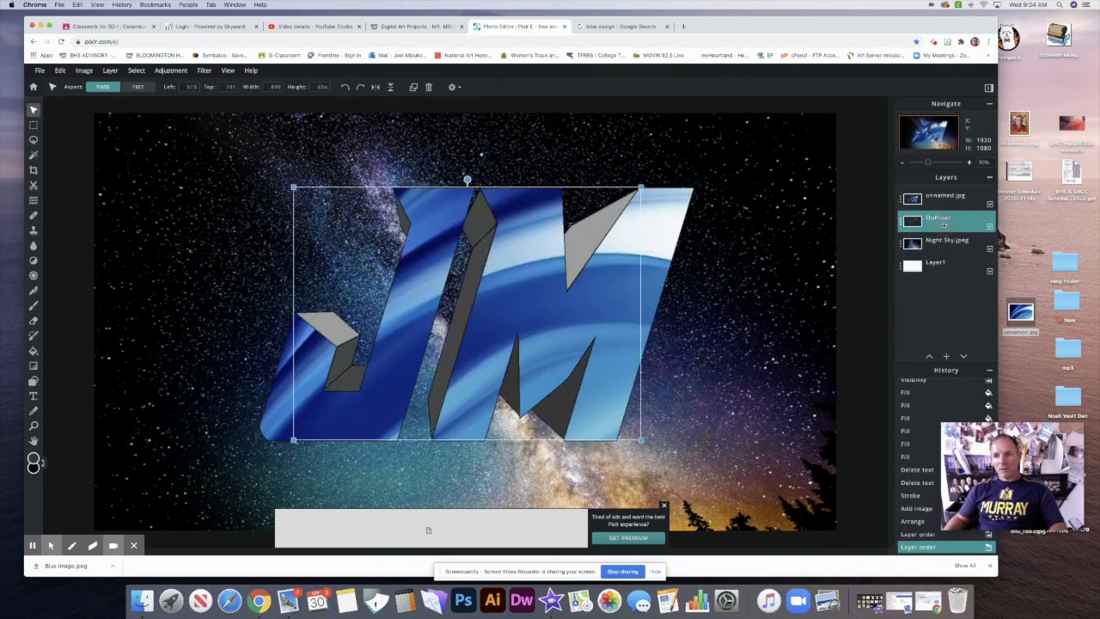
left_click(833, 293)
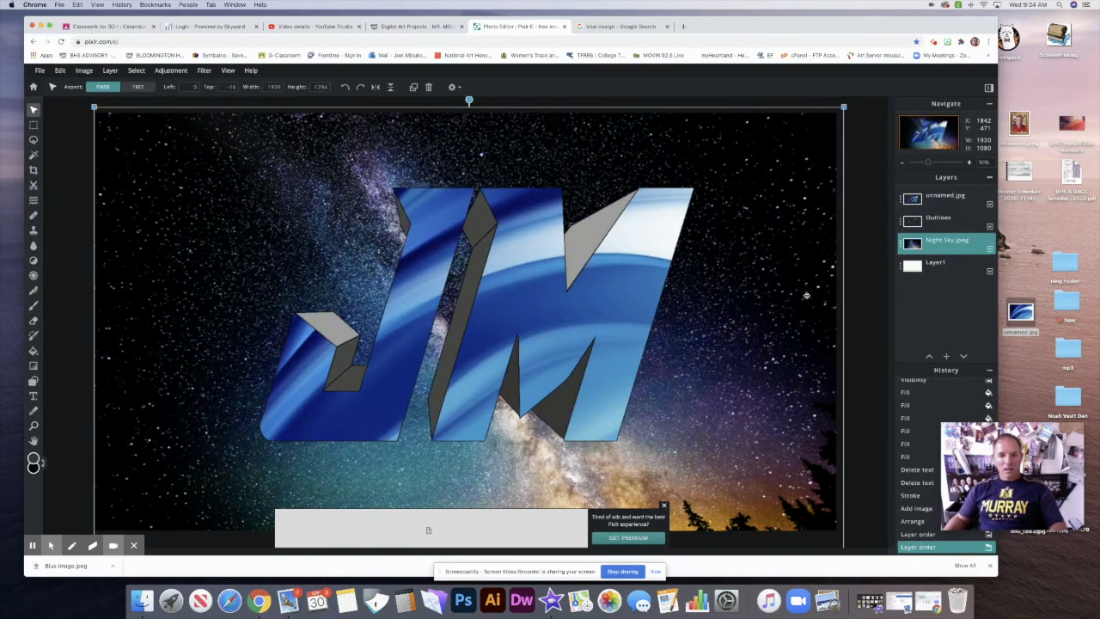
left_click(855, 287)
scroll(857, 286, "down", 2)
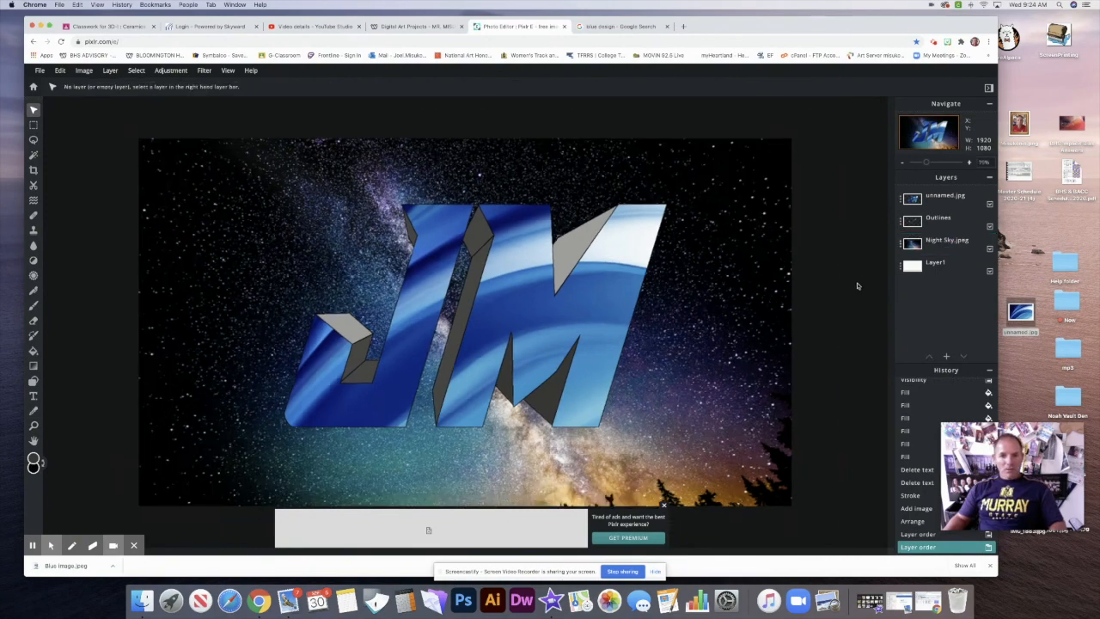
Add a text layer with the font size set to 204 and the color set to near-white #FAF8F8
left_click(948, 357)
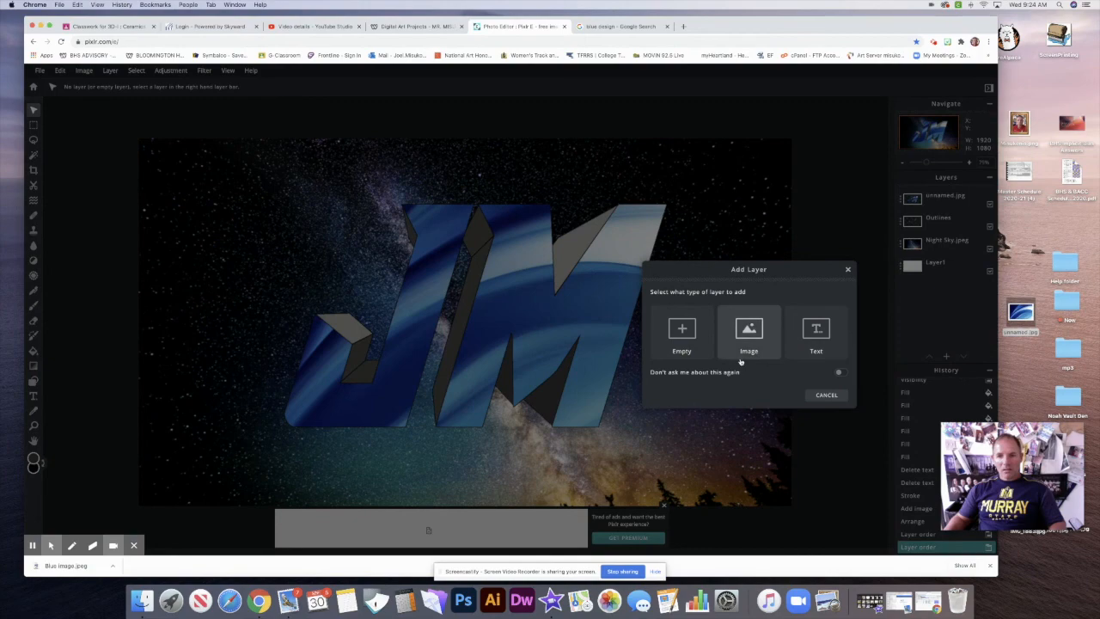
left_click(816, 333)
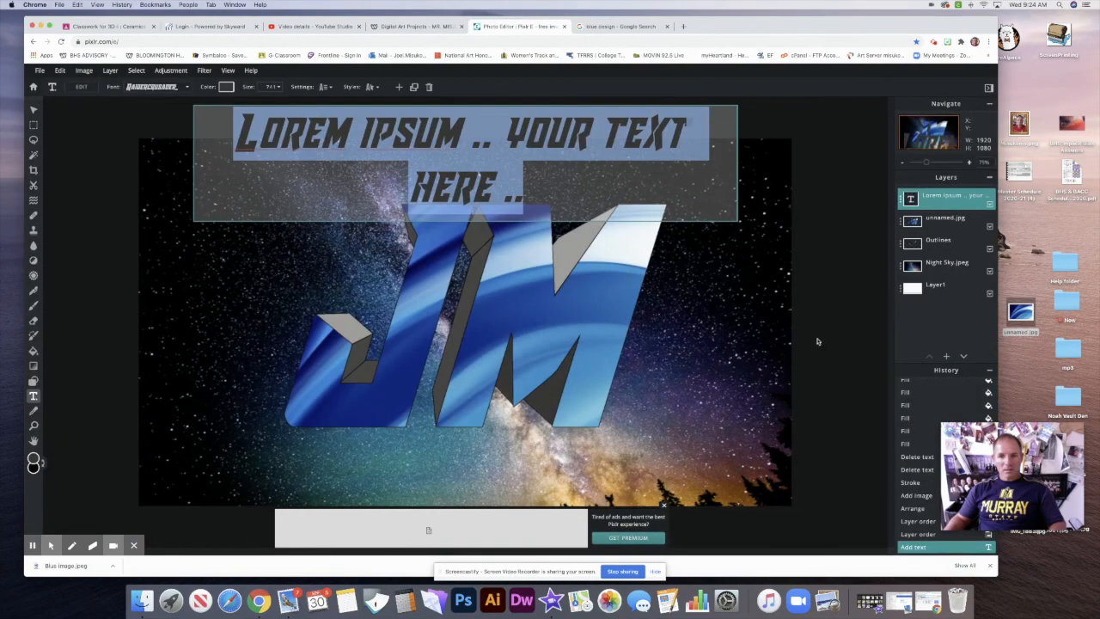
left_click(280, 88)
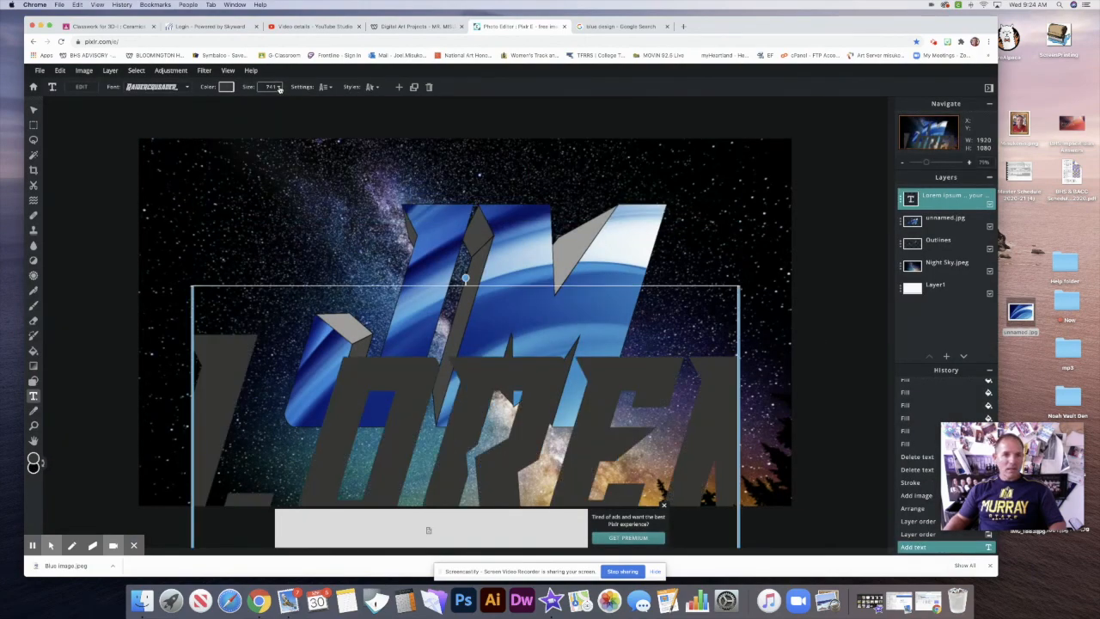
left_click(279, 89)
left_click_drag(234, 107, 222, 102)
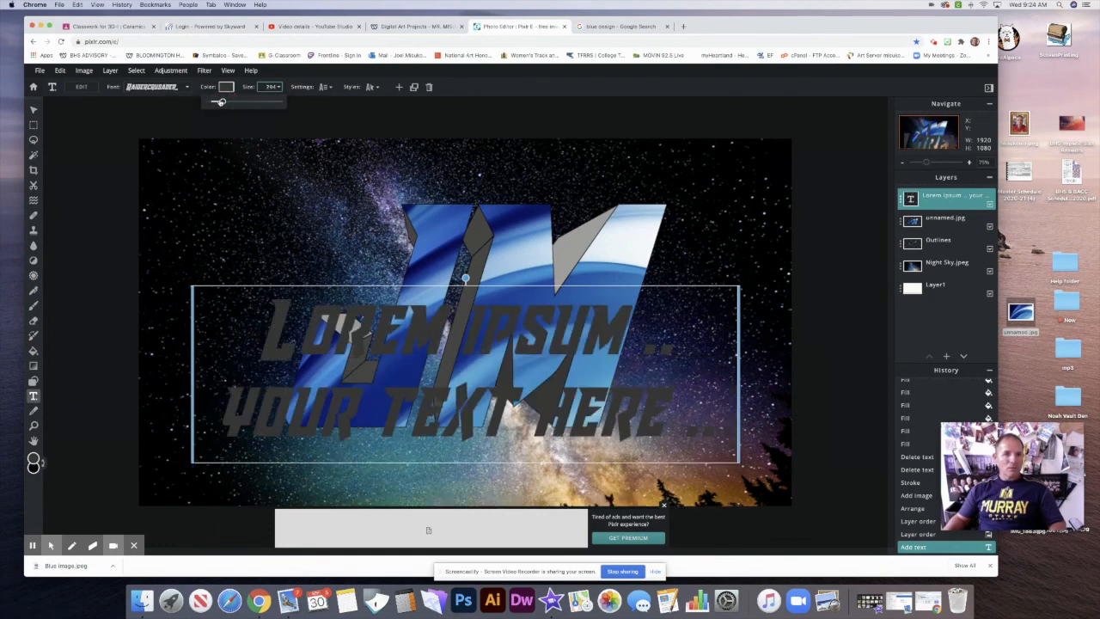
left_click(226, 86)
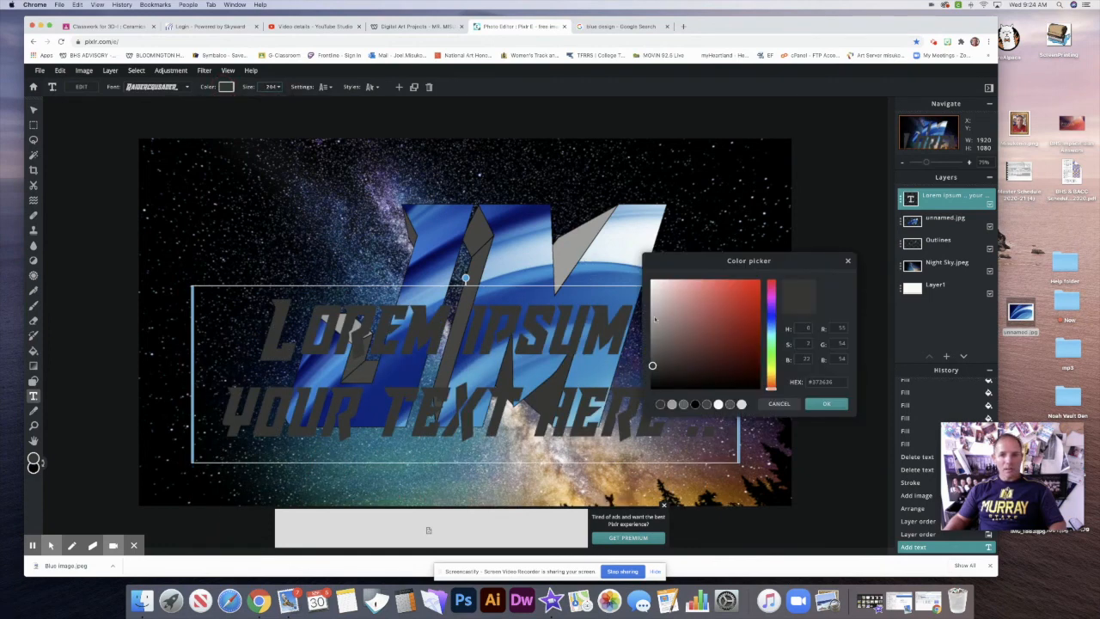
left_click(651, 283)
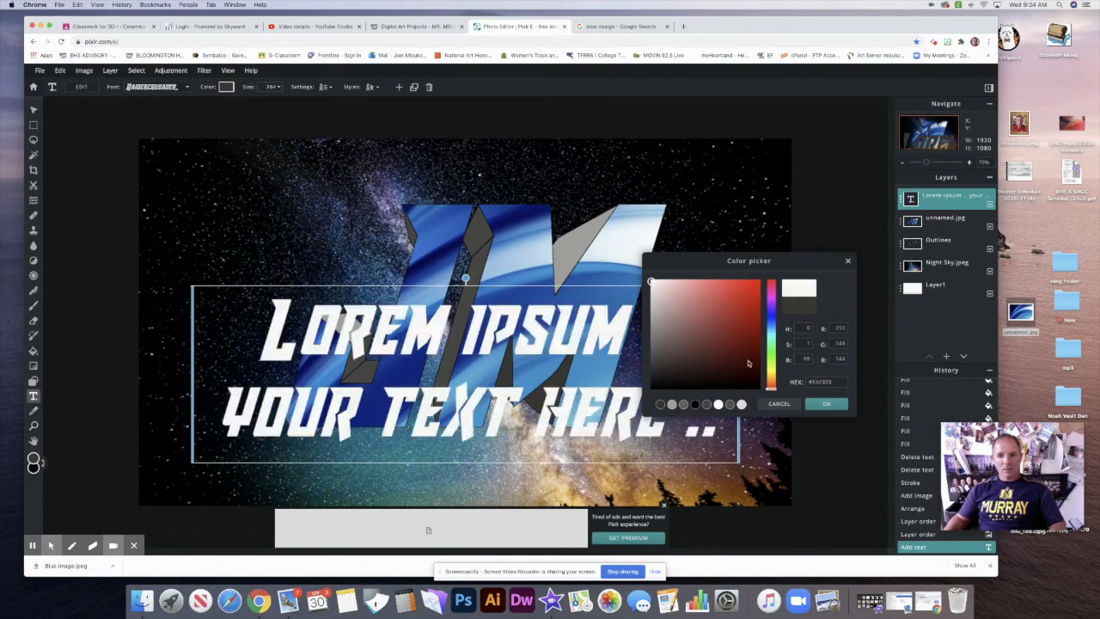
left_click(826, 403)
Replace the placeholder text with the teacher's title and surname
double_click(663, 398)
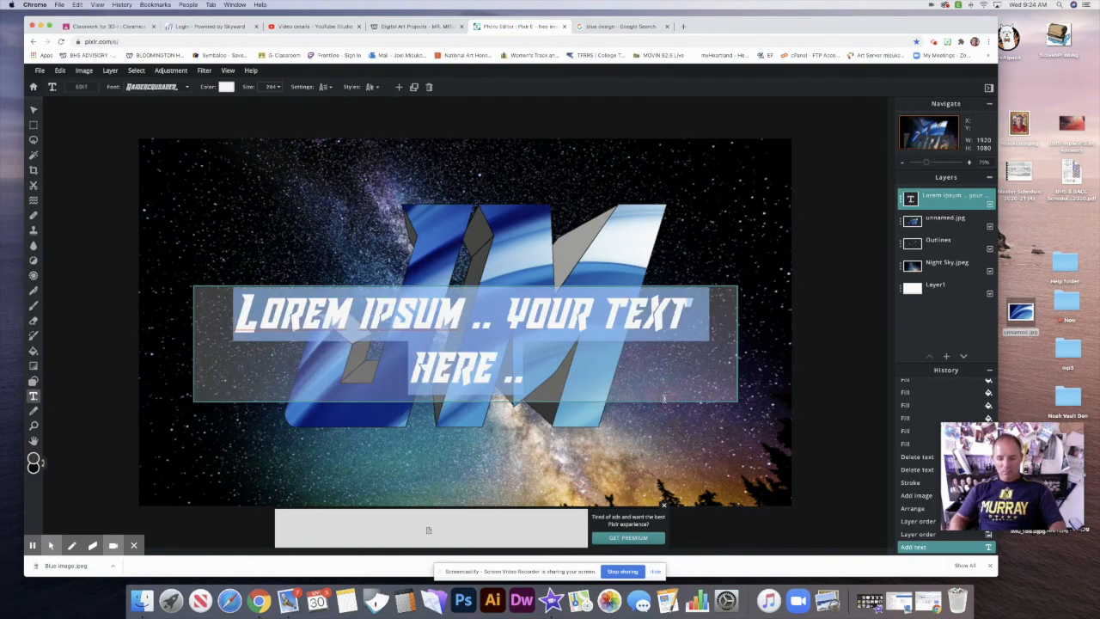
type("M")
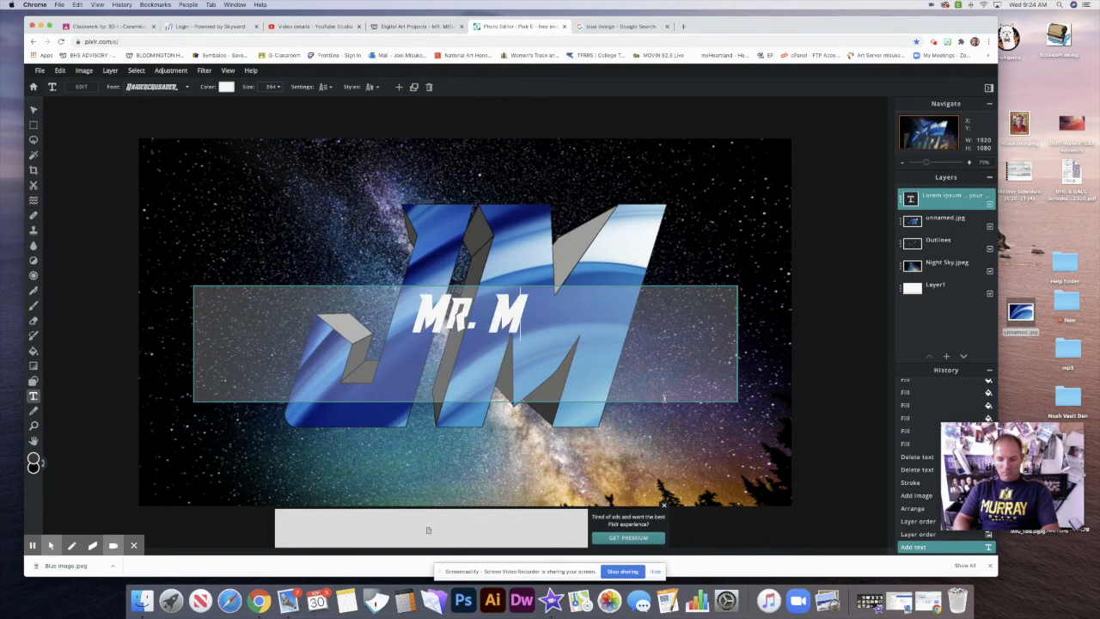
type("r. Misukoni")
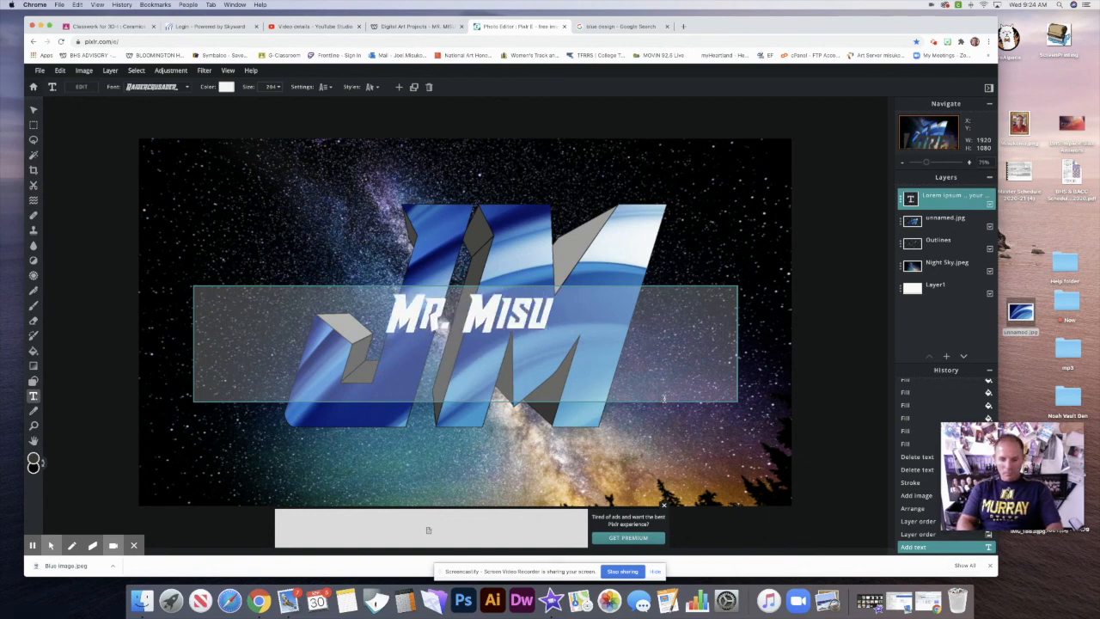
type("s")
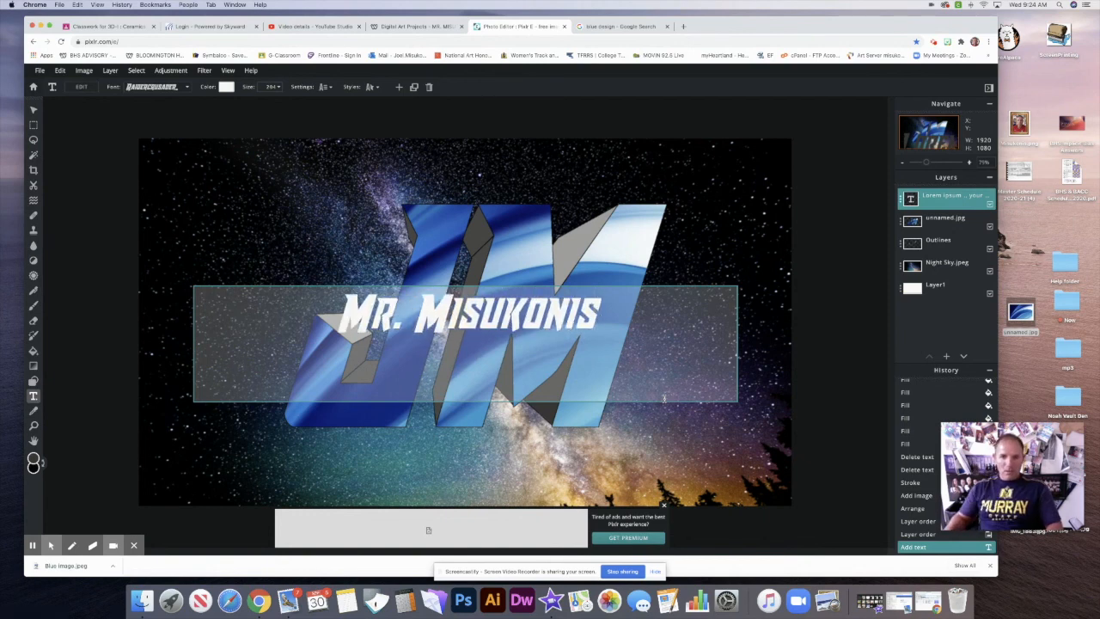
left_click(33, 109)
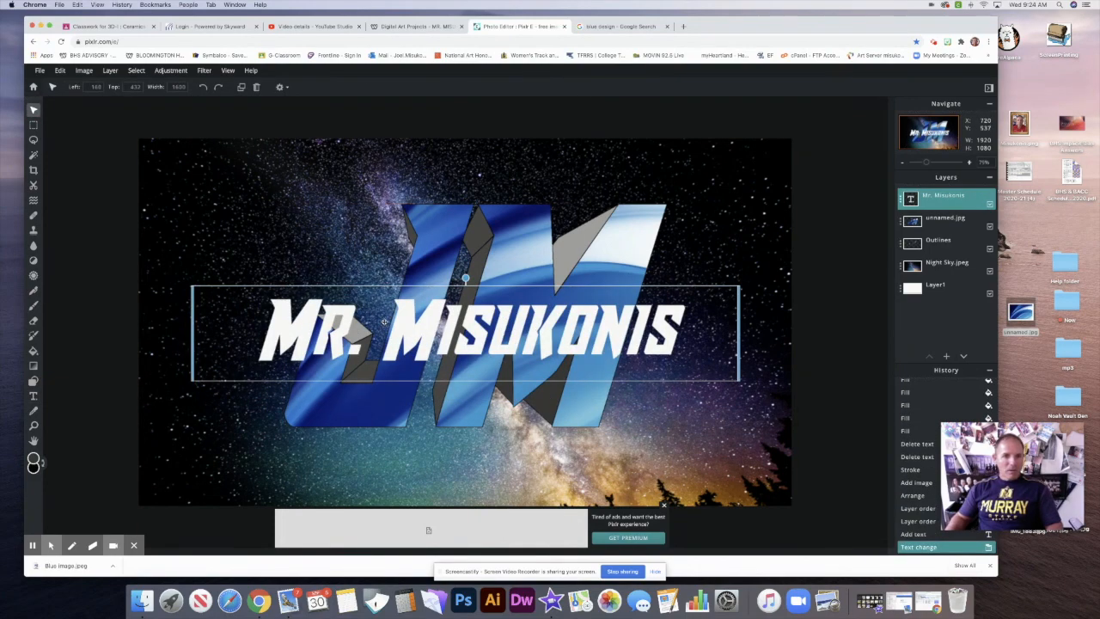
Move the name text down and slightly right so it overlaps the lower edge of the JM letters
double_click(416, 339)
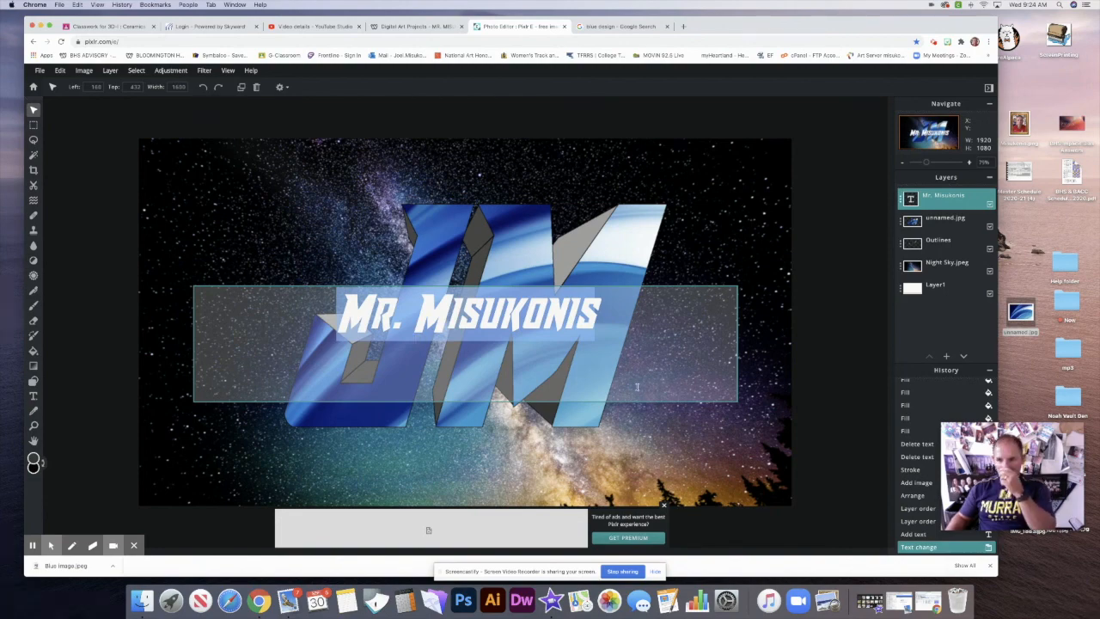
left_click(802, 376)
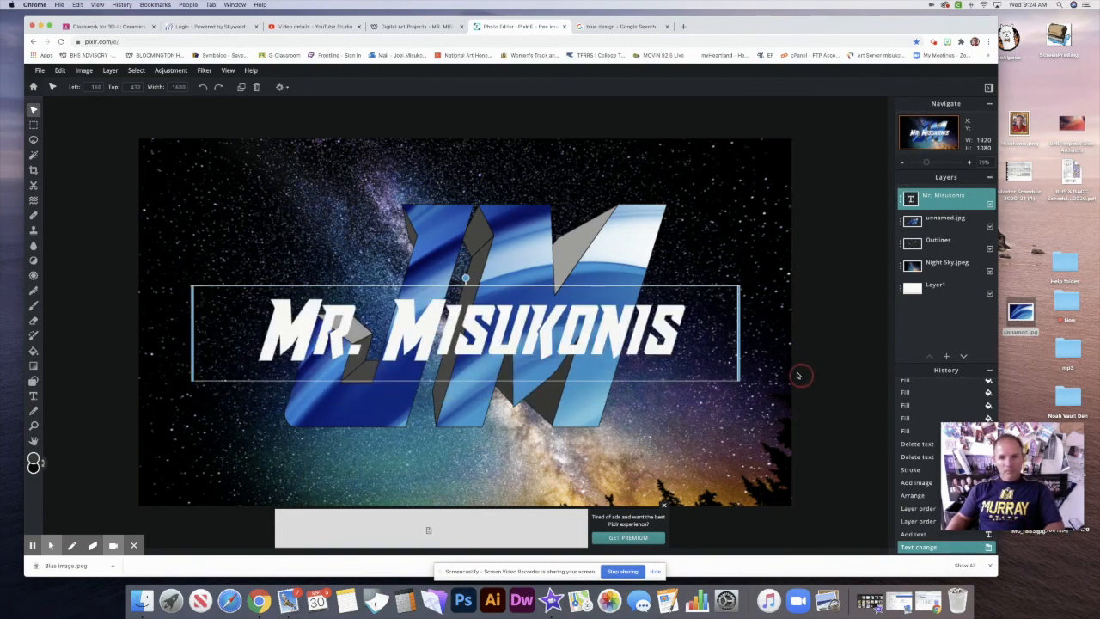
left_click_drag(617, 366, 654, 439)
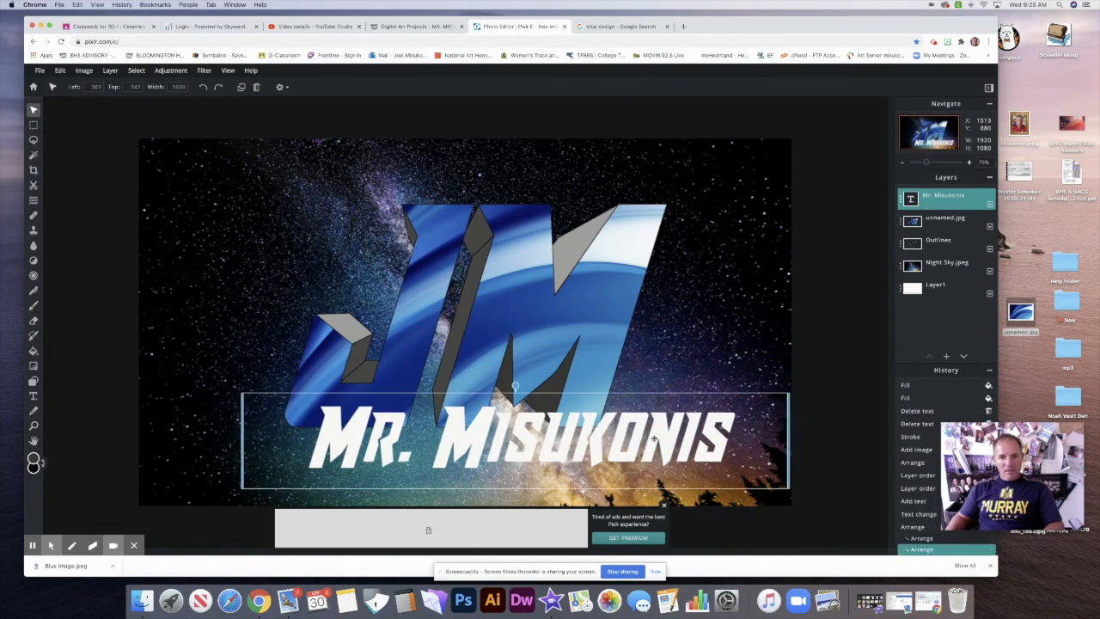
double_click(654, 439)
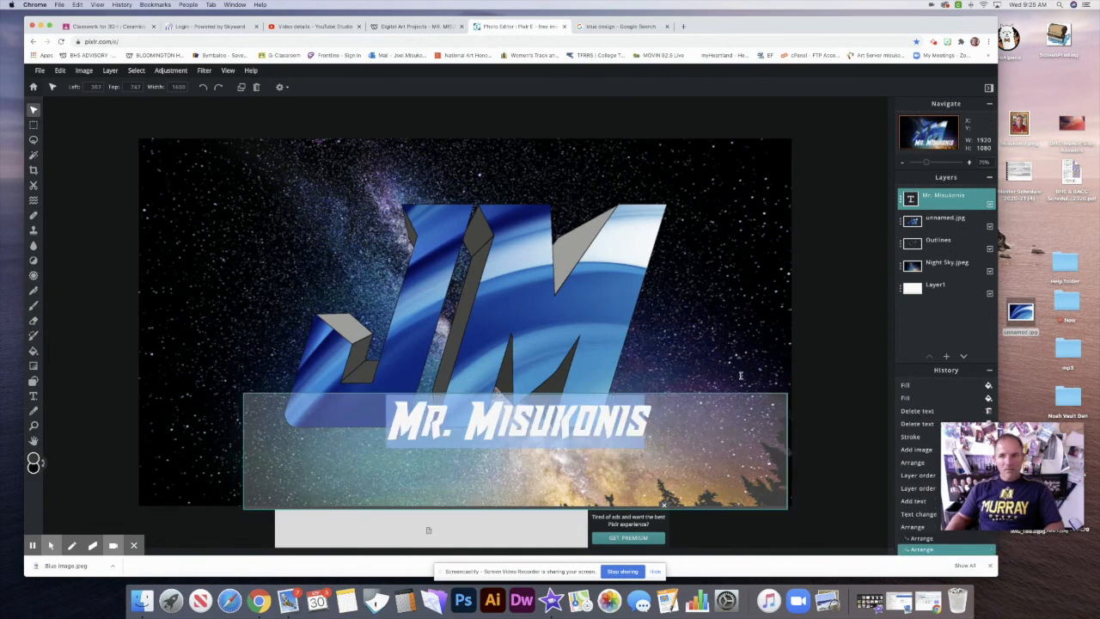
left_click(942, 200)
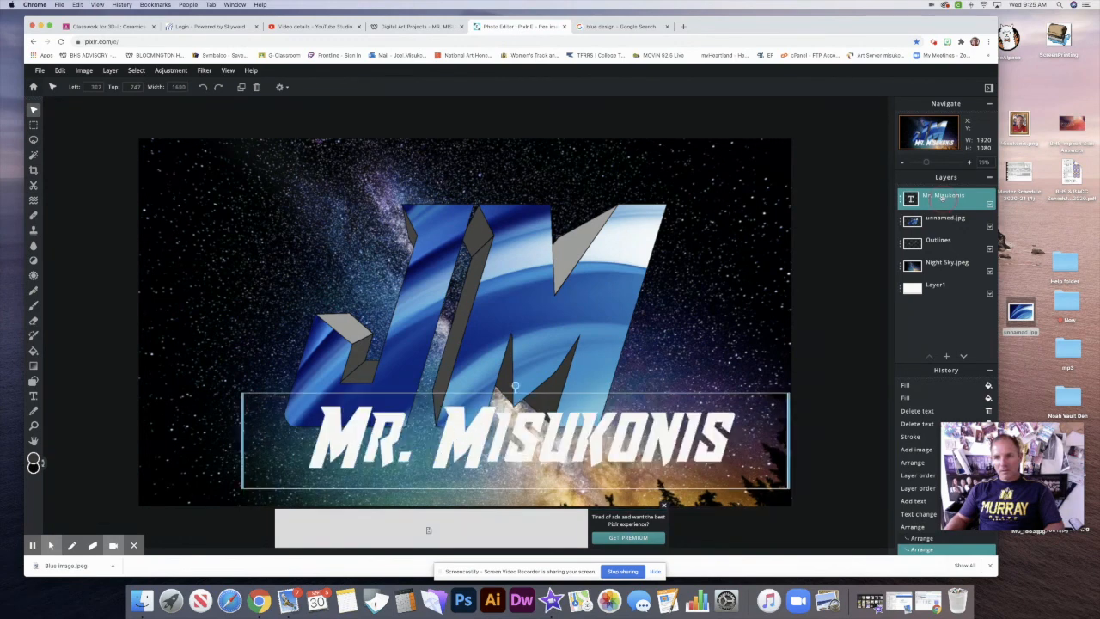
double_click(711, 443)
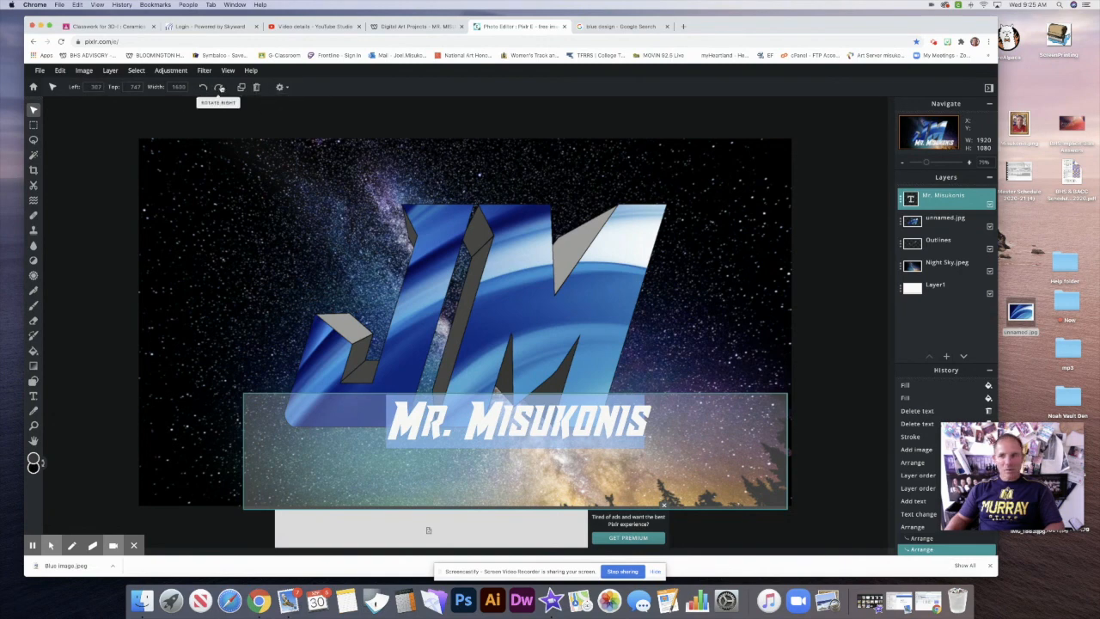
left_click(763, 250)
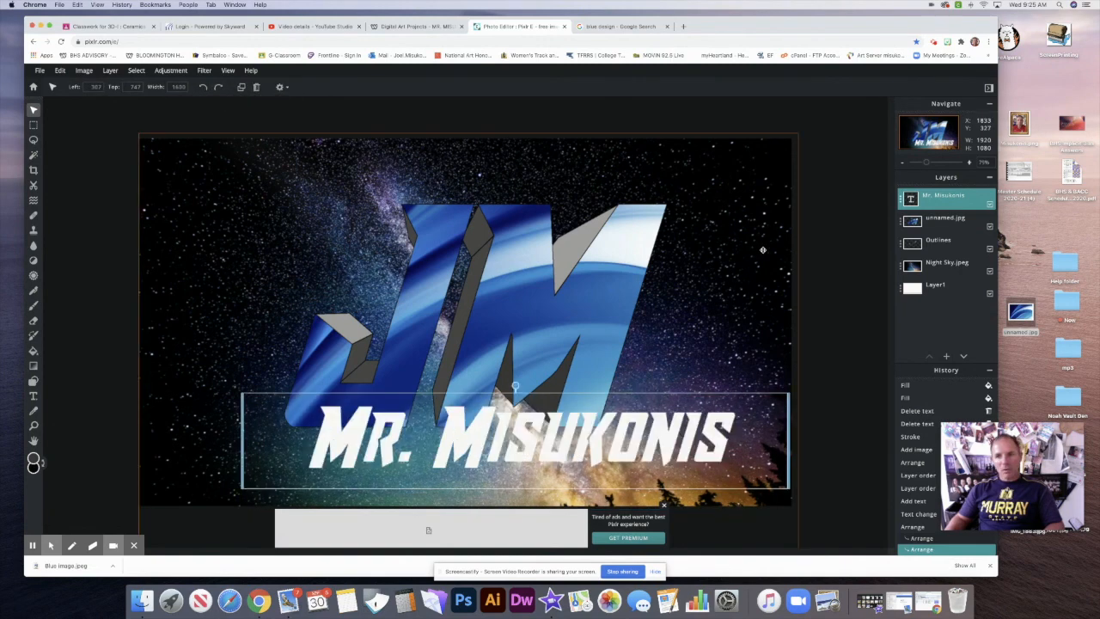
left_click(863, 339)
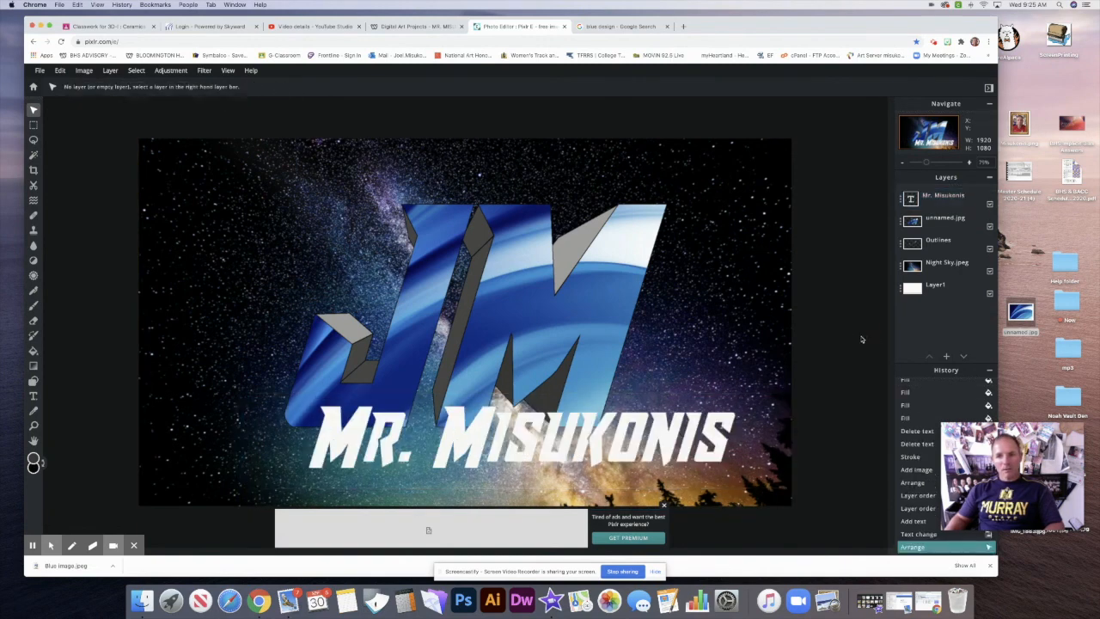
left_click(728, 424)
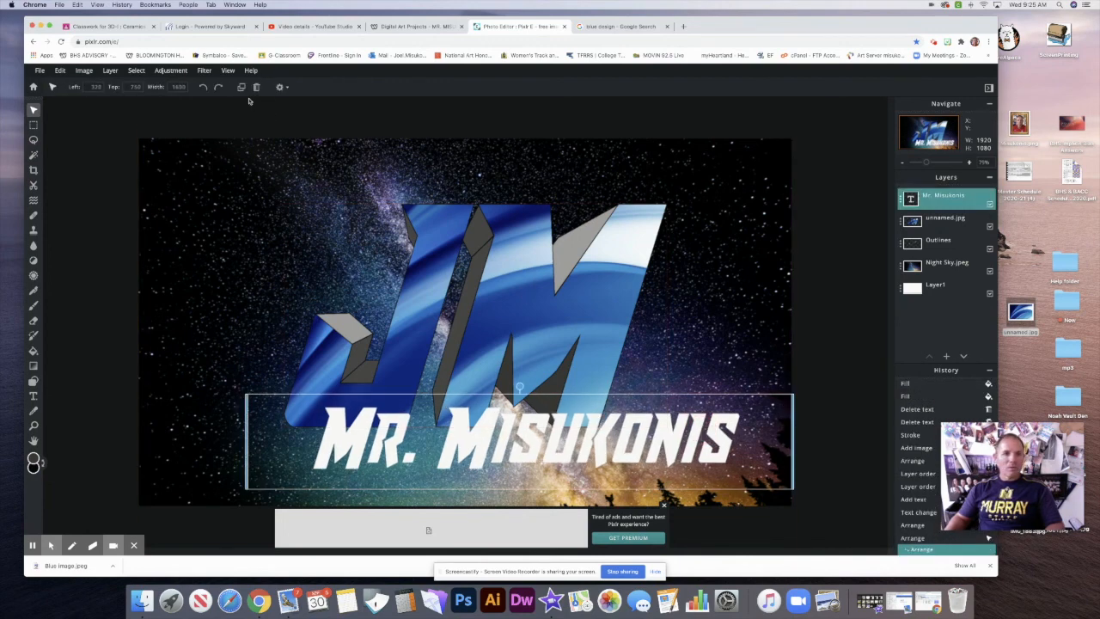
left_click(204, 71)
left_click(205, 71)
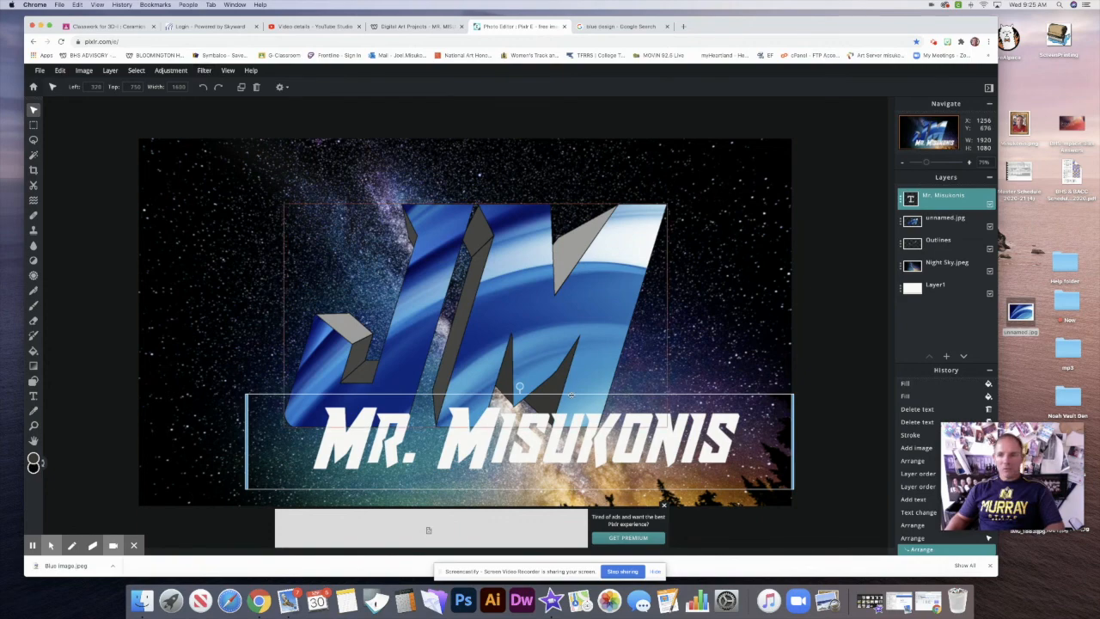
left_click(938, 220)
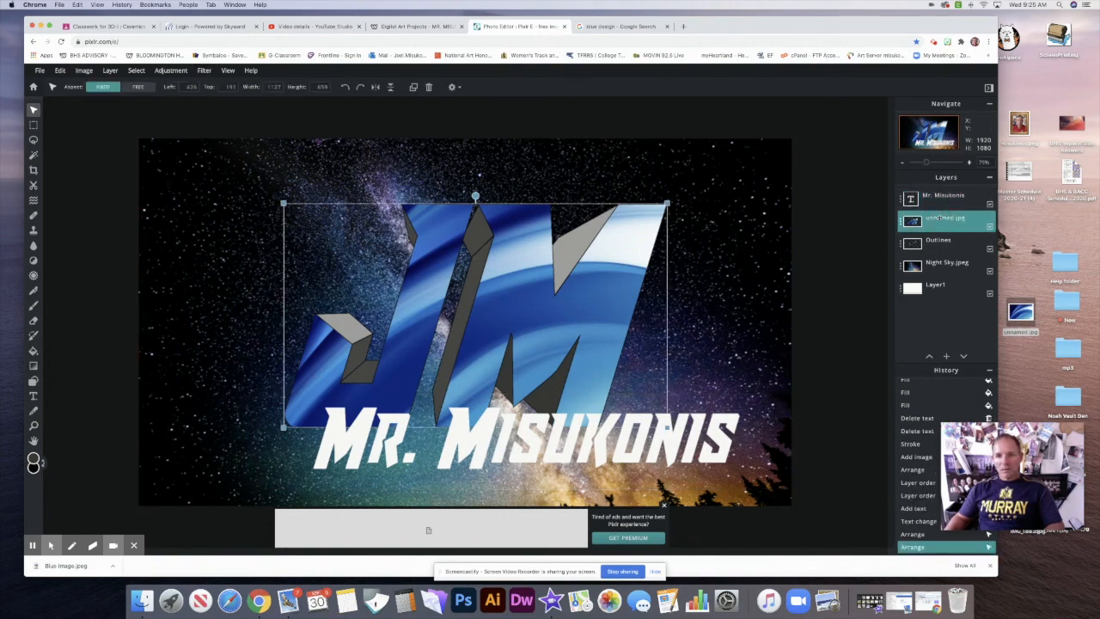
left_click(943, 196)
double_click(650, 445)
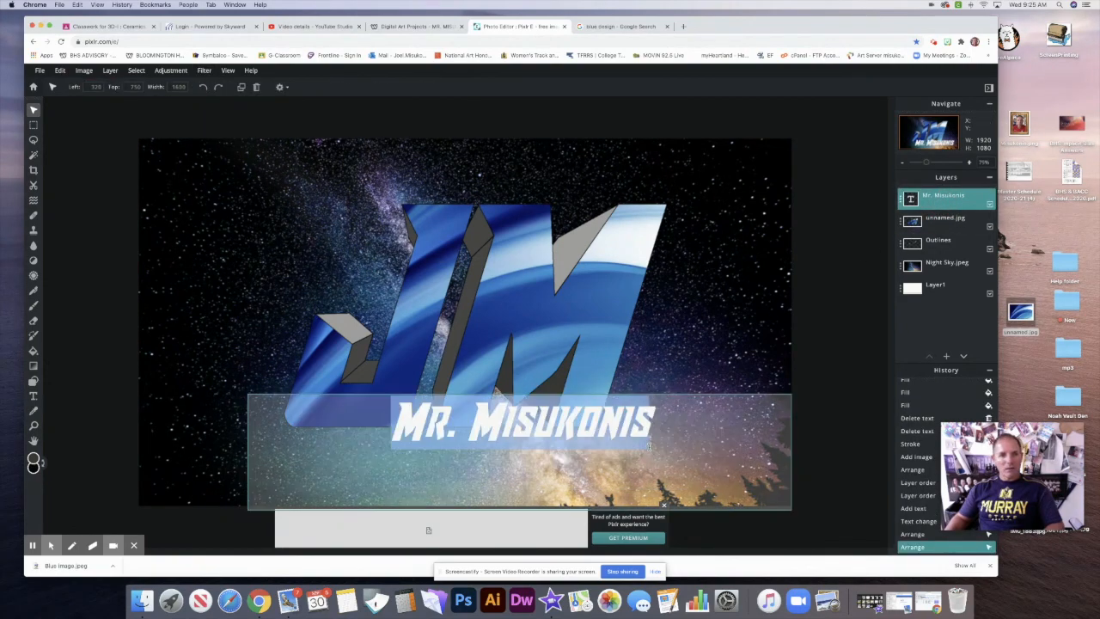
left_click(698, 353)
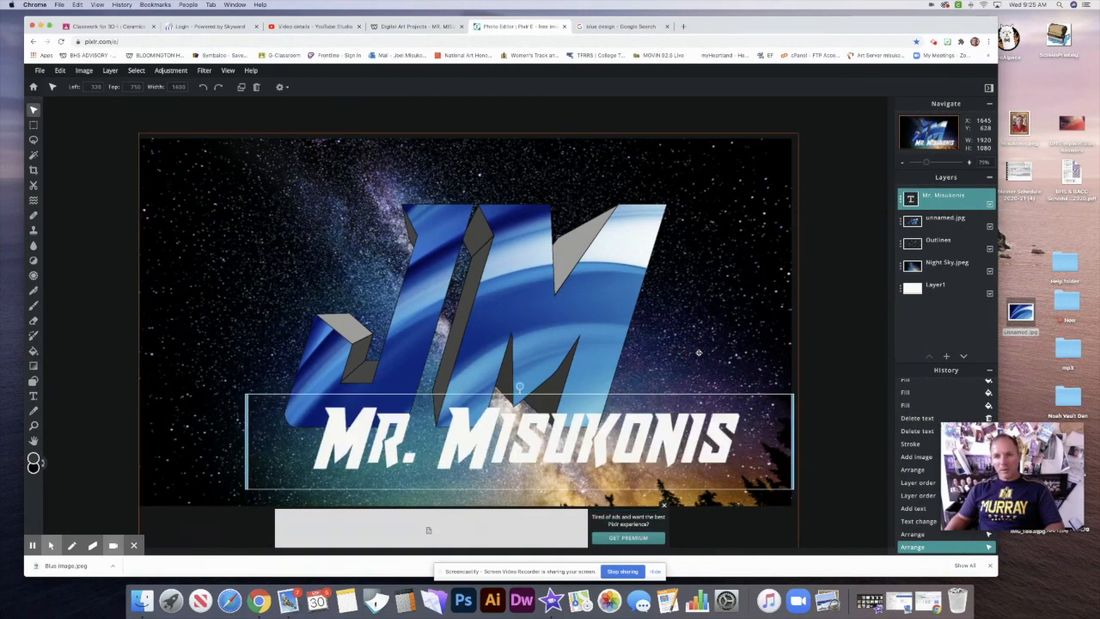
Move the white name text up to the canvas's upper left so it overlaps the top edge of the JM letters
left_click(820, 364)
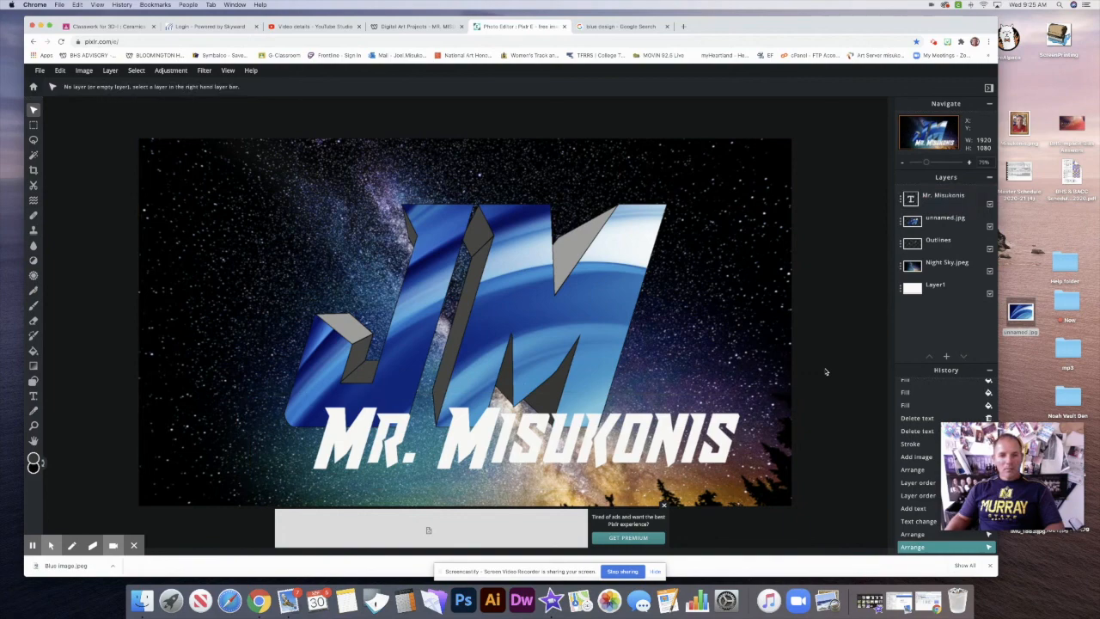
left_click_drag(710, 442, 577, 197)
left_click(813, 290)
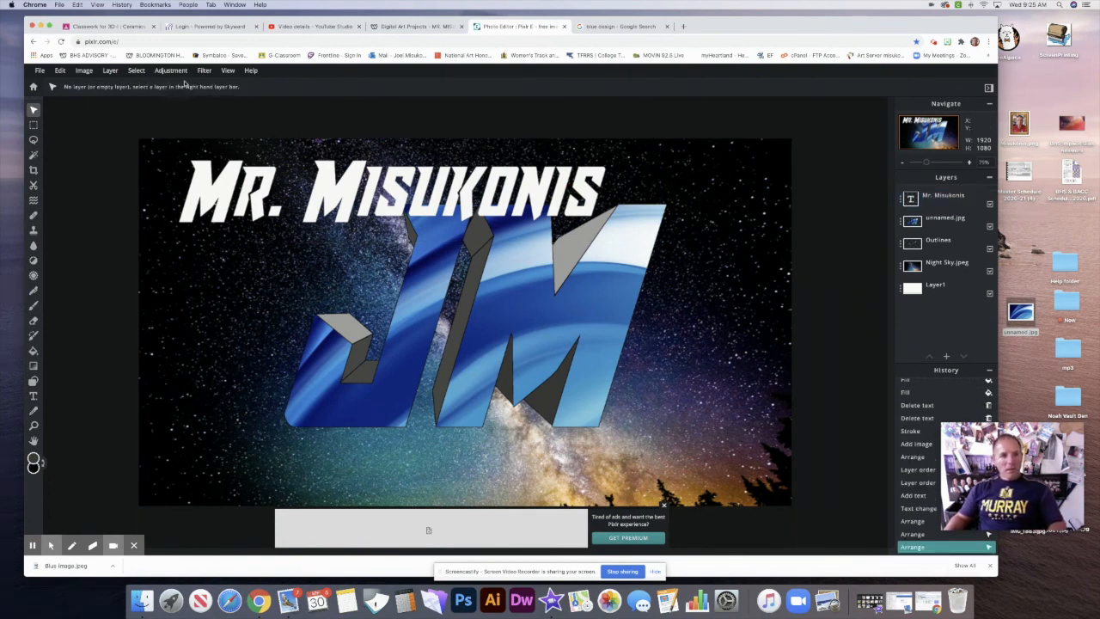
Save the finished design as a high-quality JPG named Logo at 1920 × 1080 and download it
left_click(40, 71)
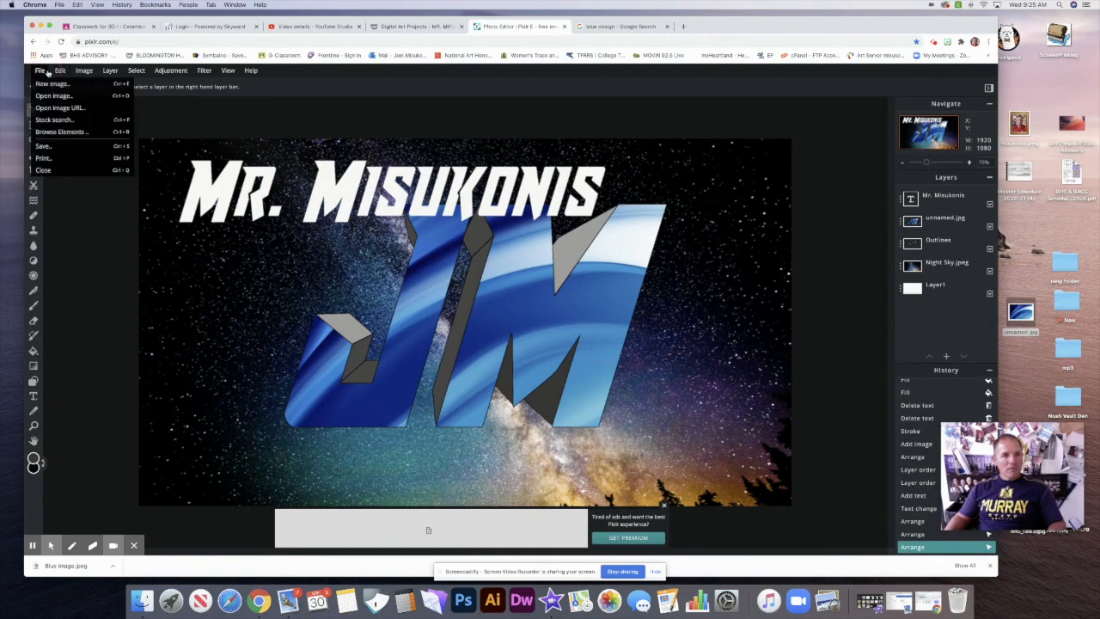
left_click(48, 148)
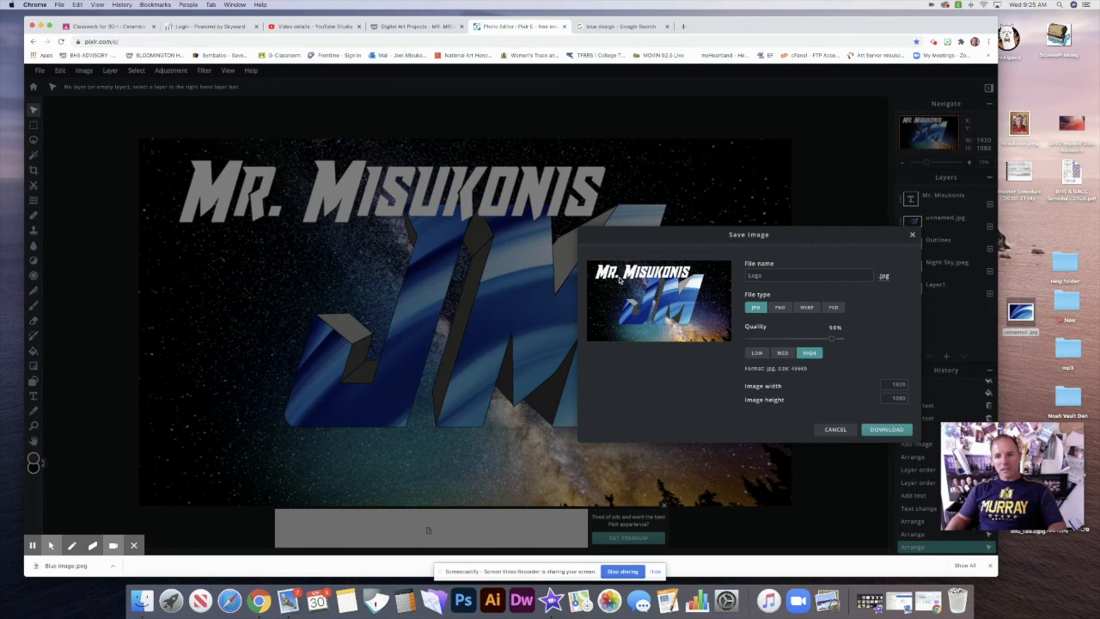
left_click(885, 430)
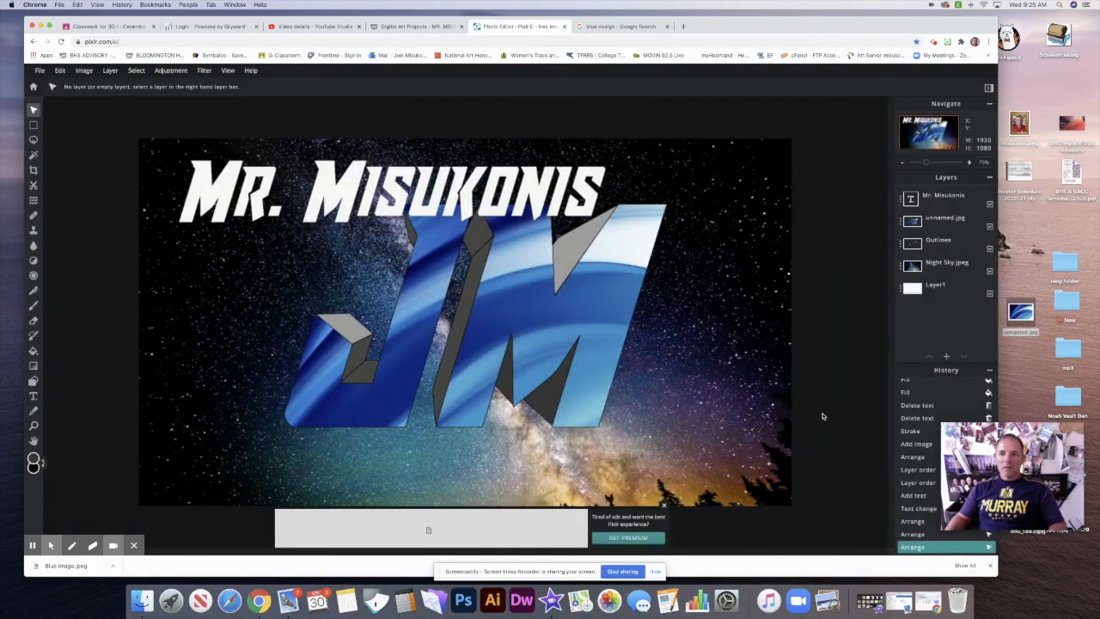
left_click(34, 111)
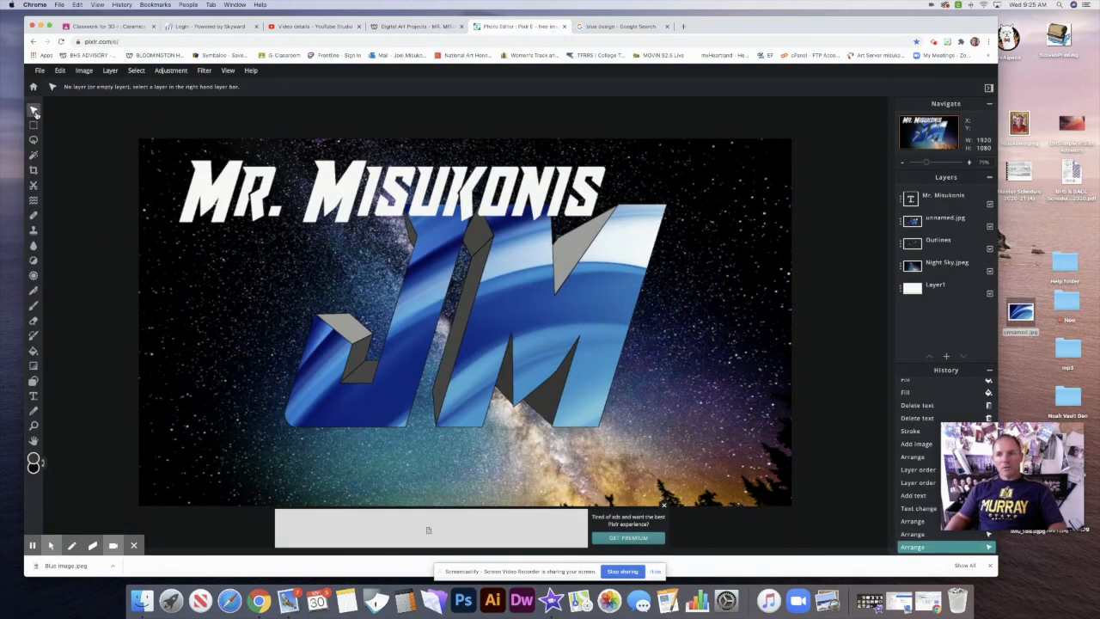